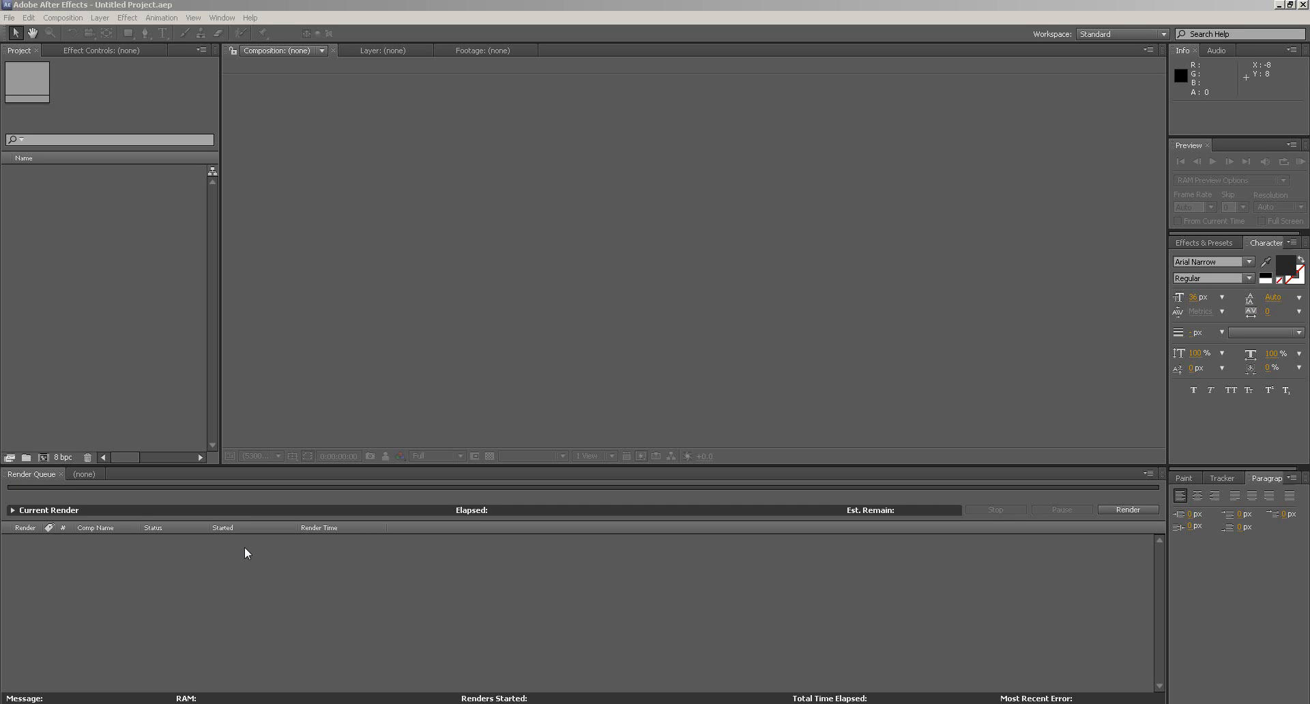
- Show the empty composition timeline in place of the render queue and dismiss the welcome screen
left_click(84, 475)
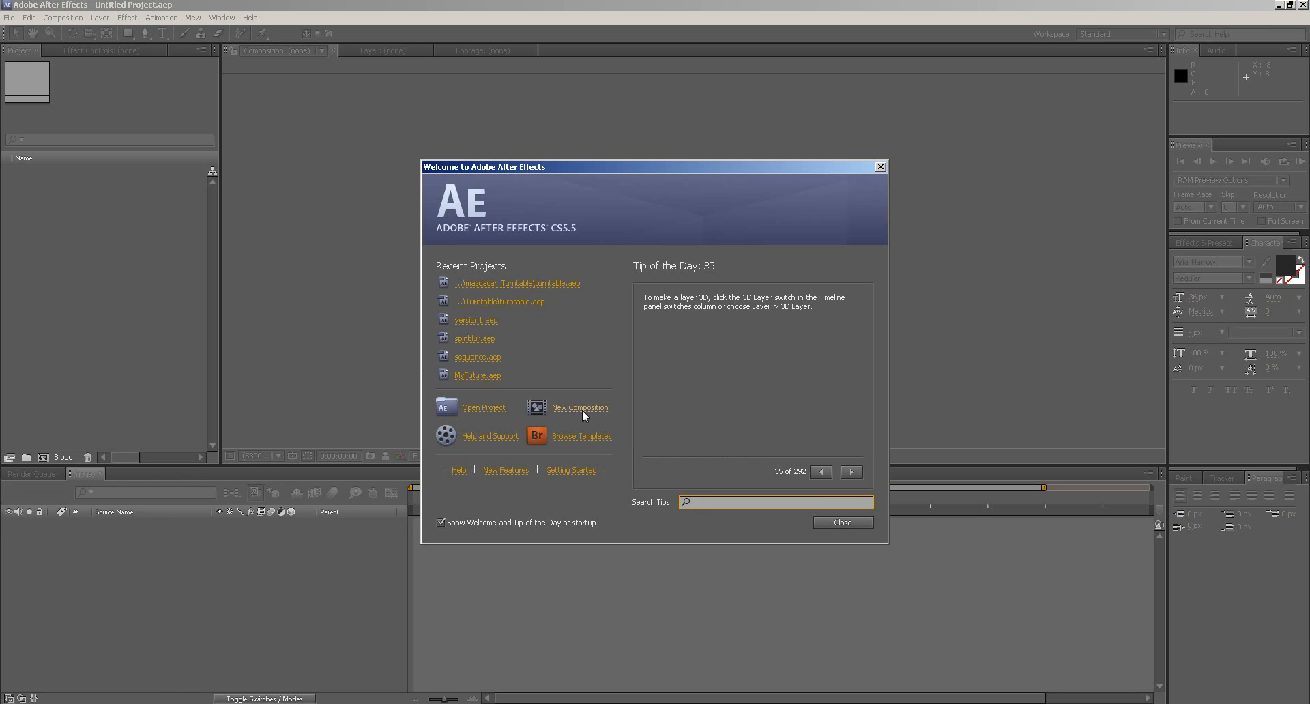
left_click(845, 523)
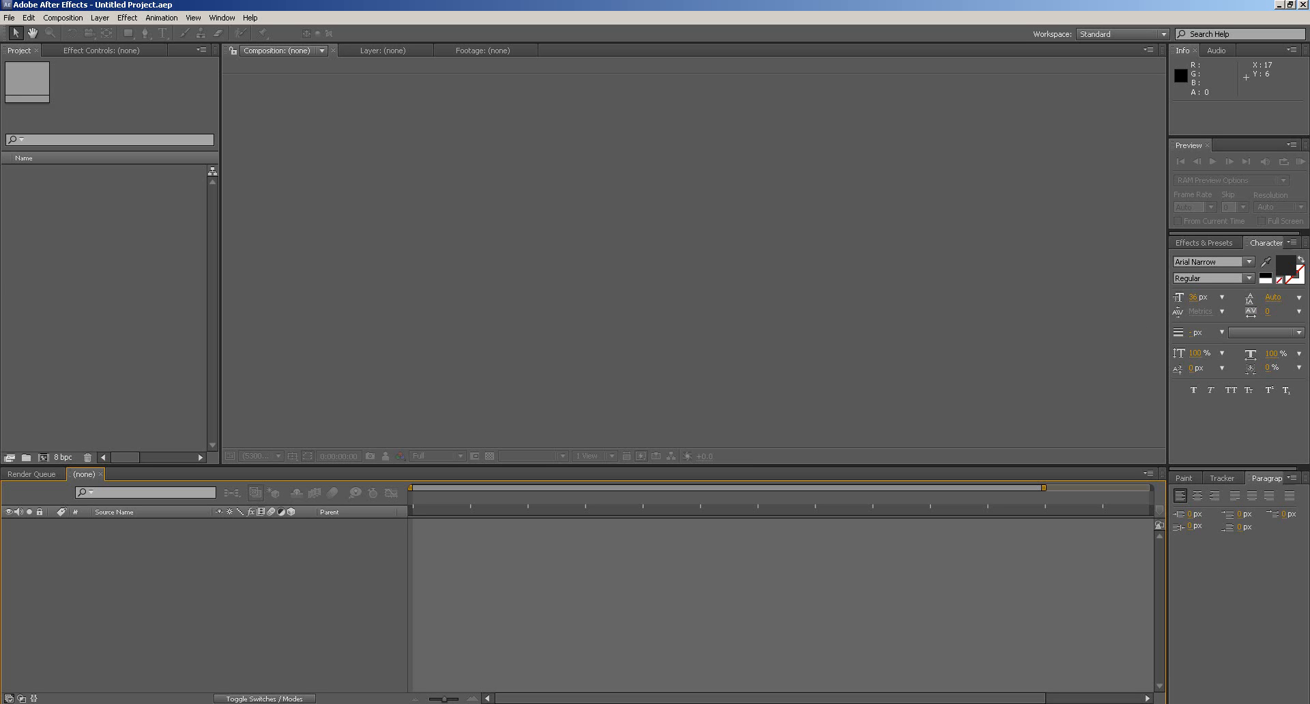
key("ctrl+n")
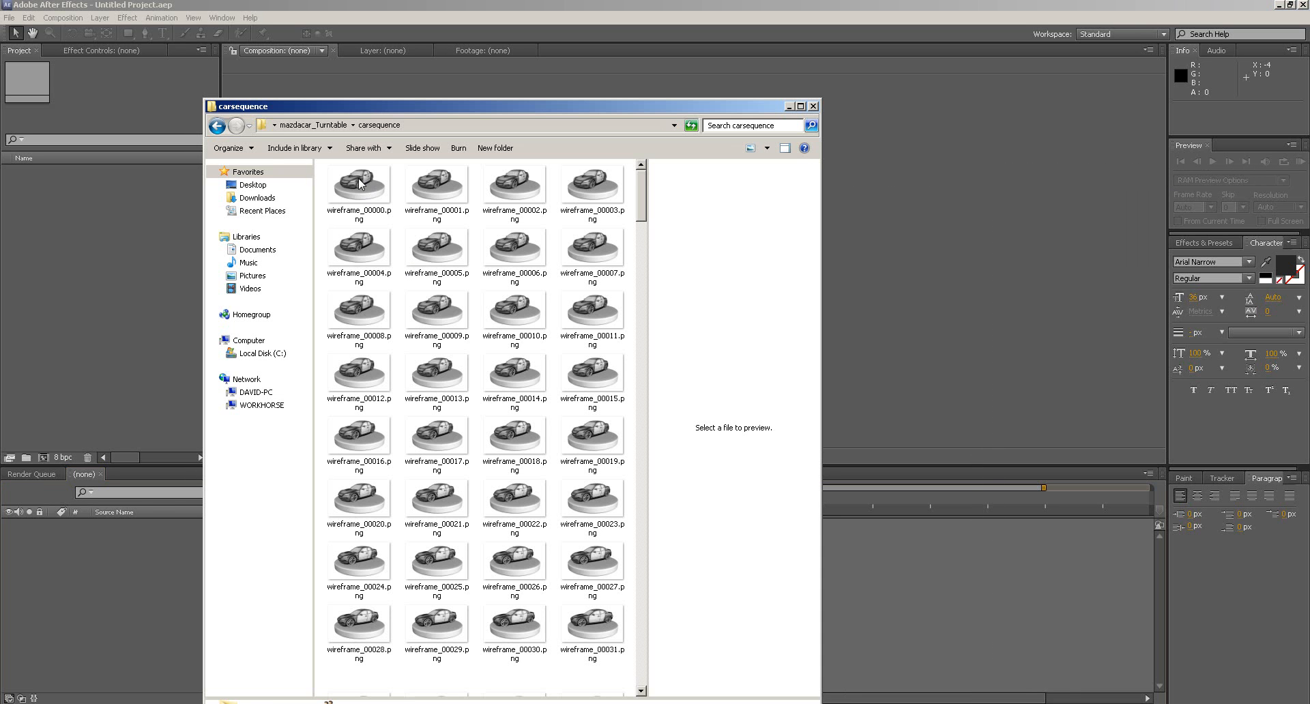
- Examine the numbered wireframe PNG frames in the carsequence folder of mazdacar_Turntable
left_click(360, 182)
left_click(434, 189)
left_click(516, 191)
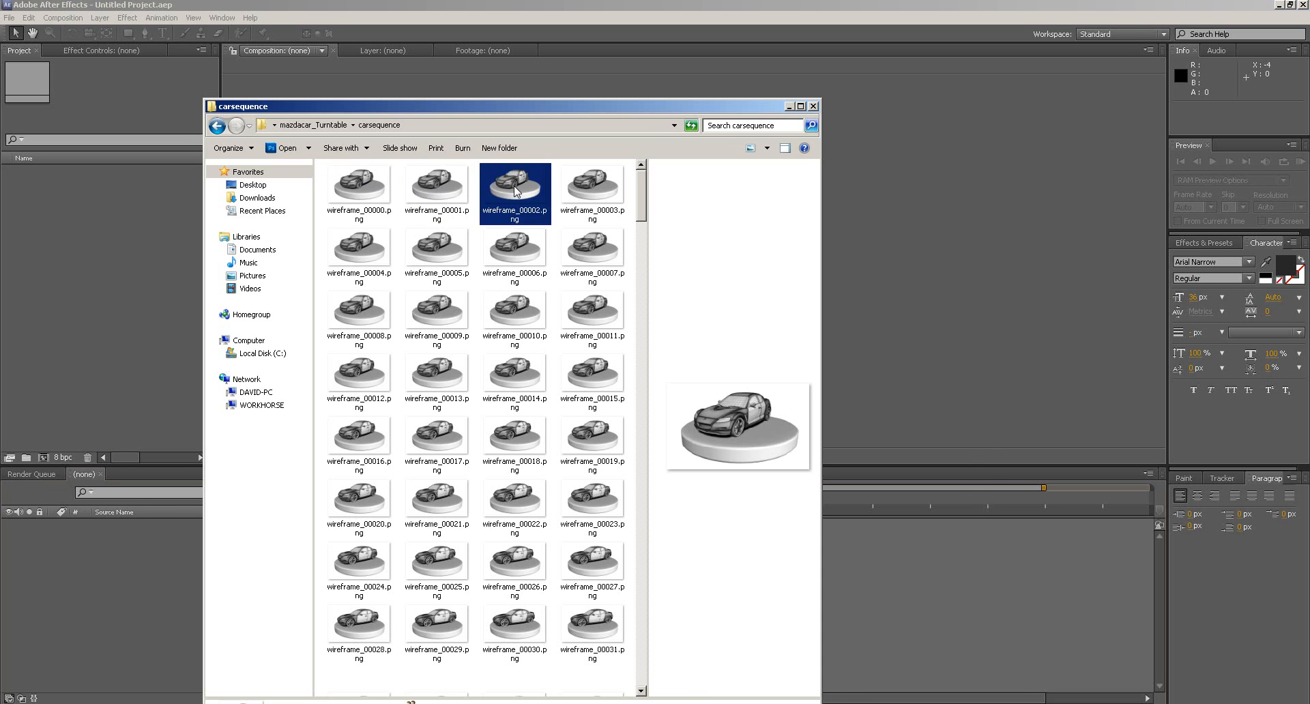
left_click(570, 190)
left_click_drag(640, 206, 642, 179)
left_click(503, 386)
left_click(434, 192)
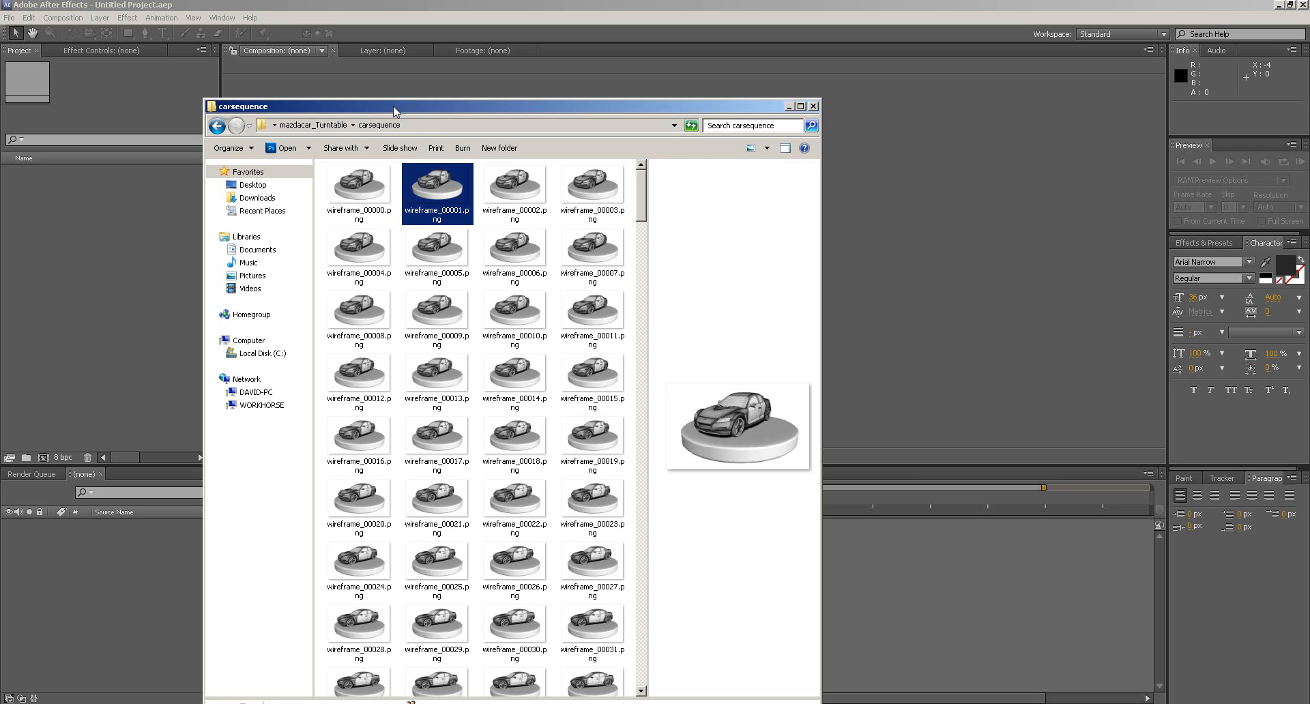
left_click(361, 194)
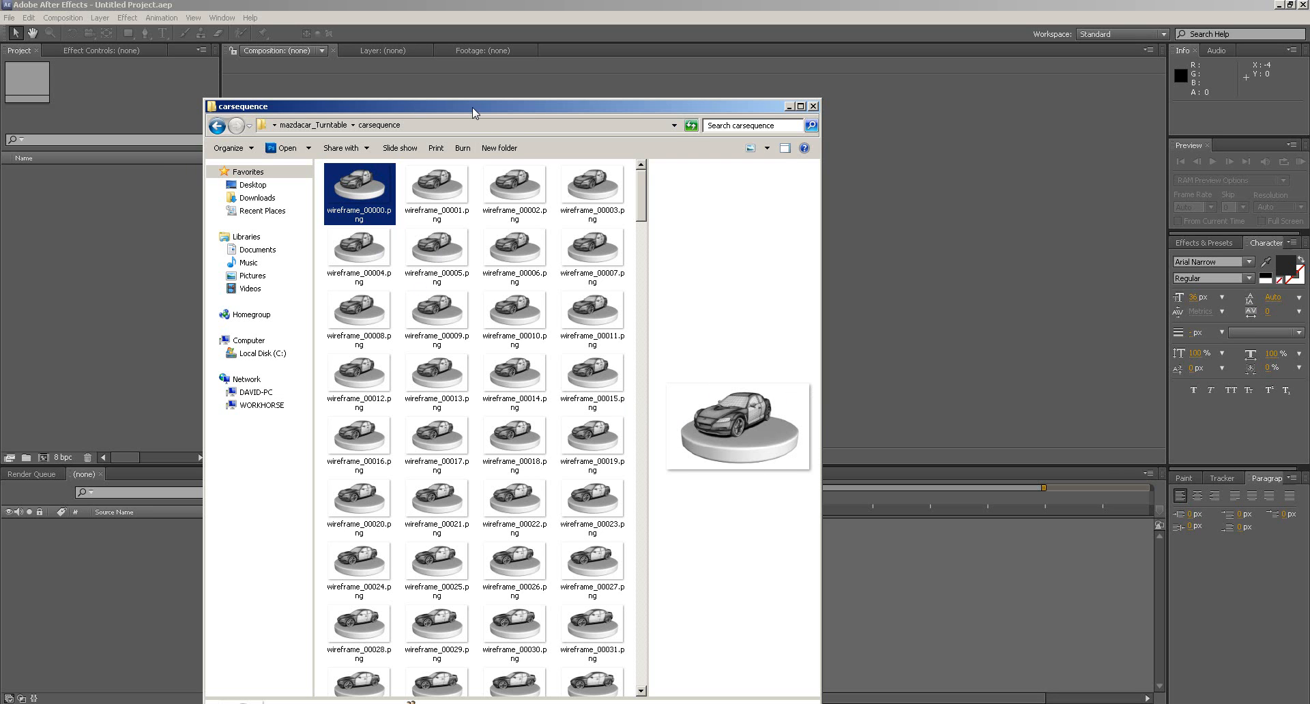
left_click_drag(472, 108, 512, 65)
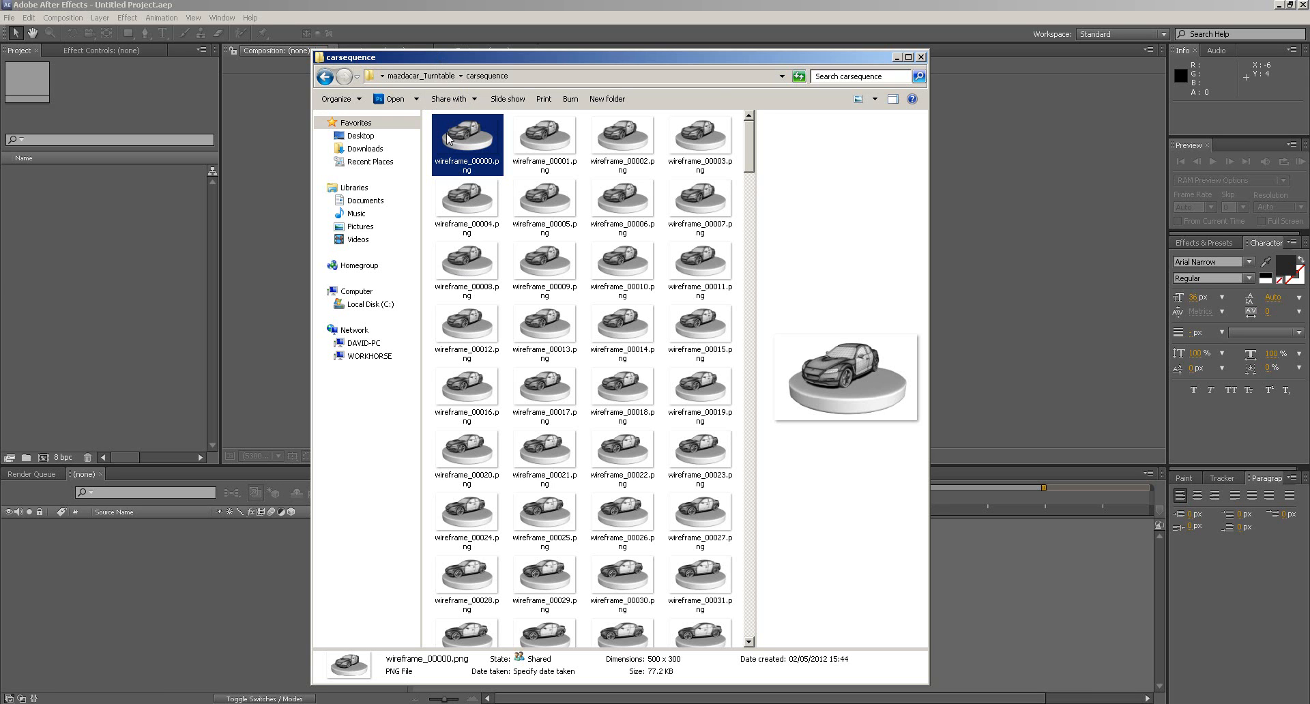
left_click_drag(453, 63, 494, 65)
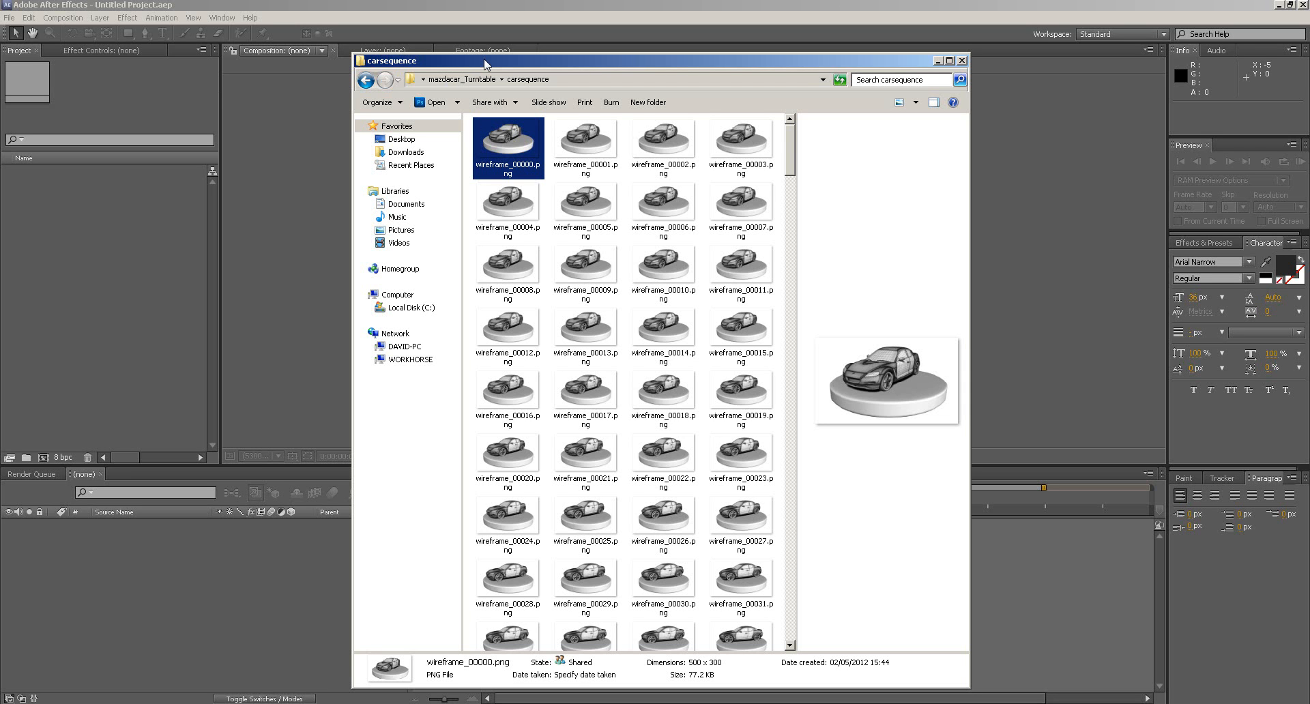
left_click_drag(488, 64, 453, 66)
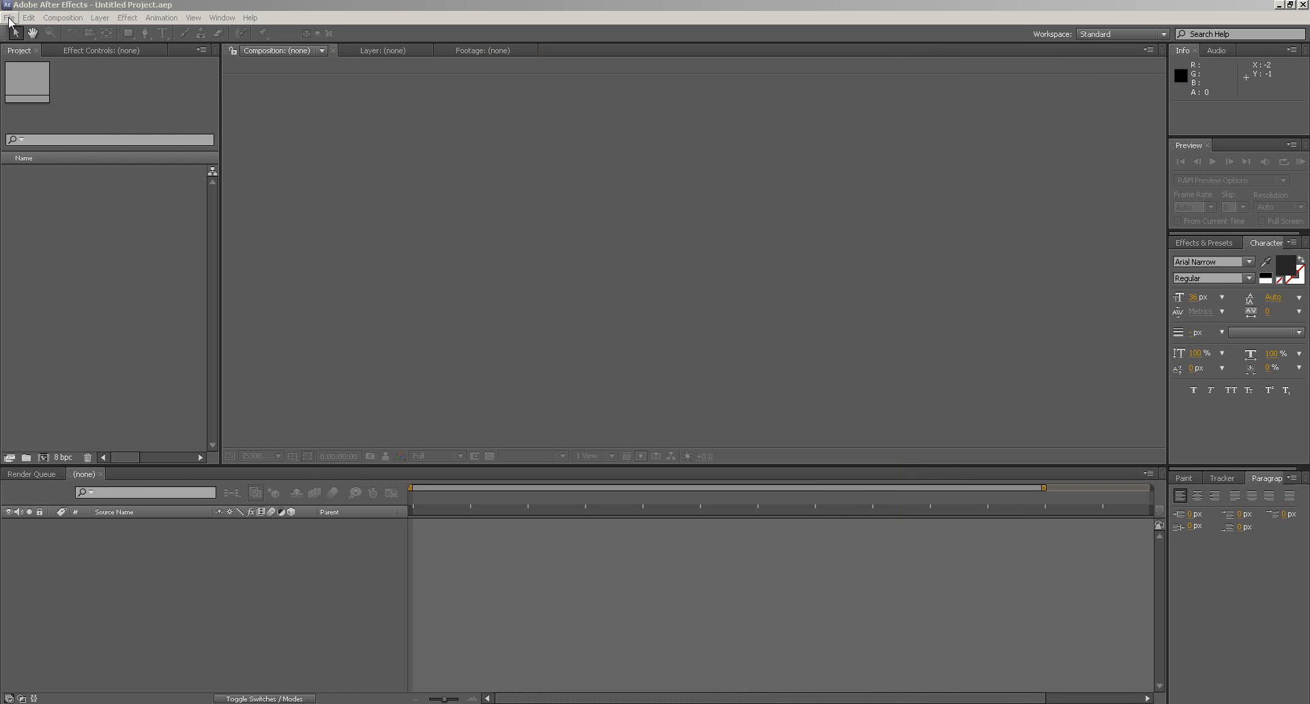
- Start a file import and browse to the carsequence folder inside mazdacar_Turntable on the Desktop
left_click(9, 18)
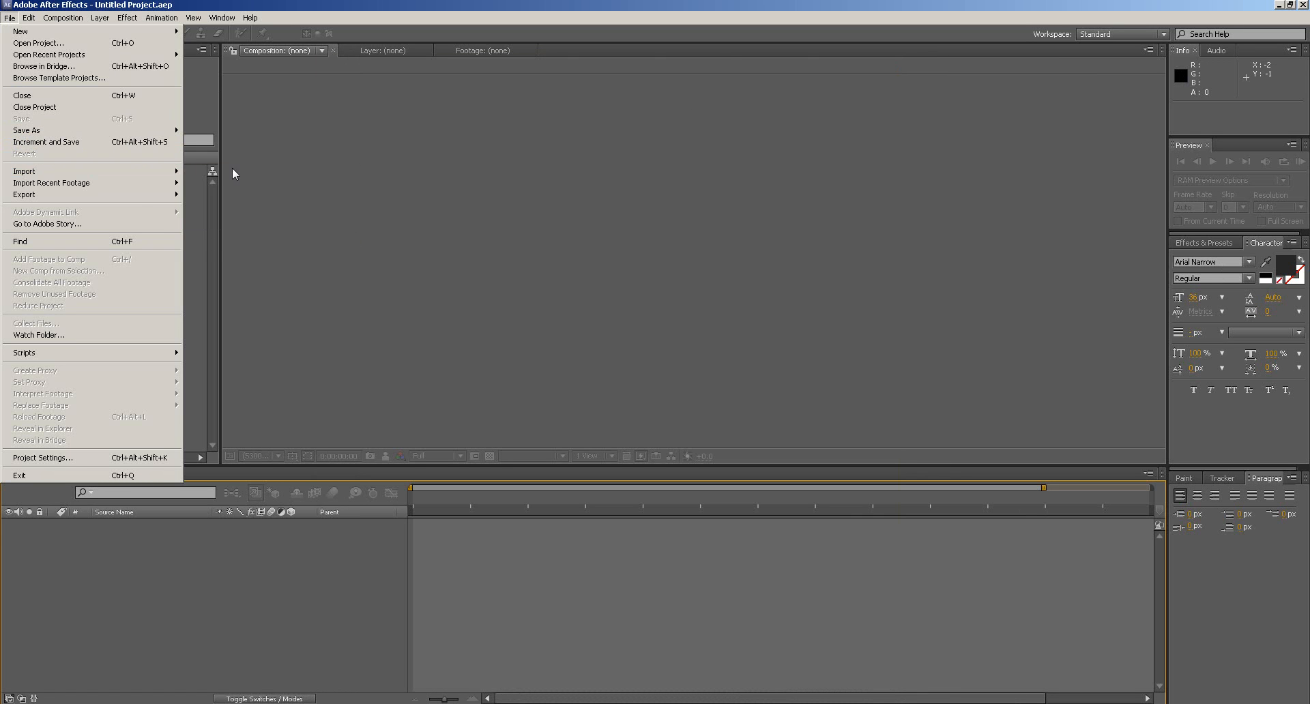
left_click(194, 173)
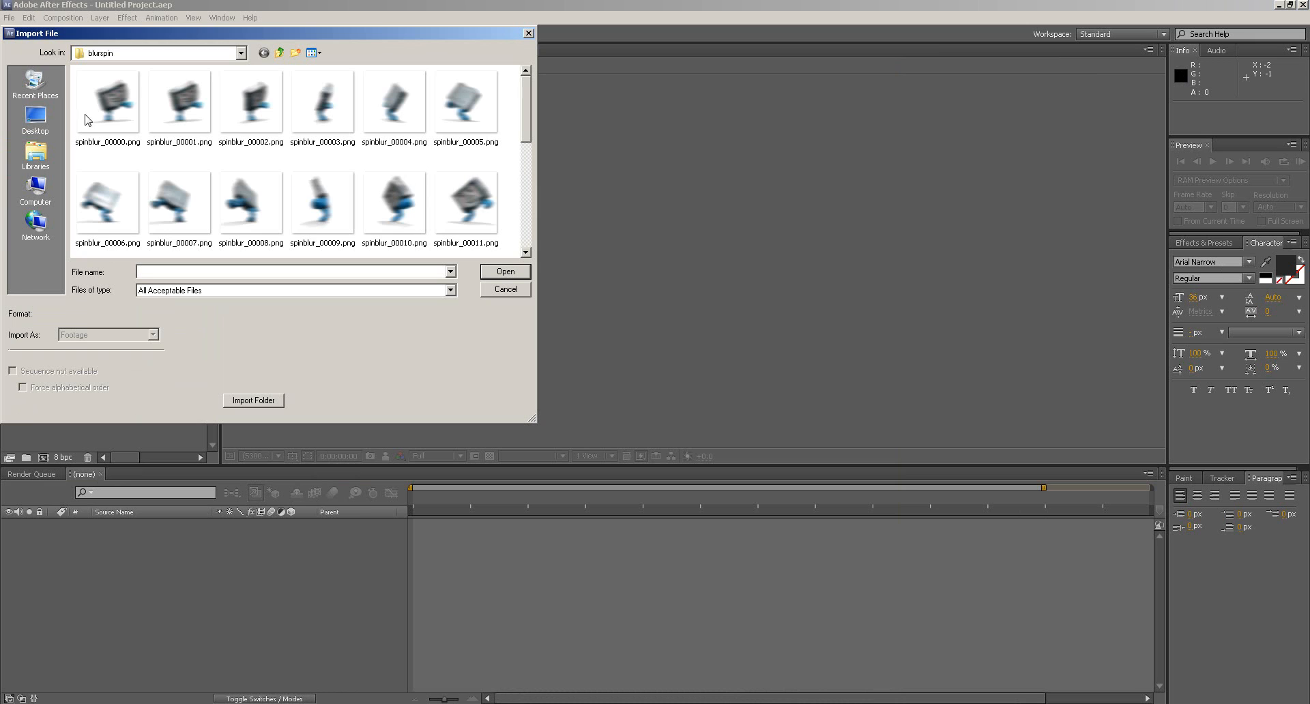
left_click(37, 118)
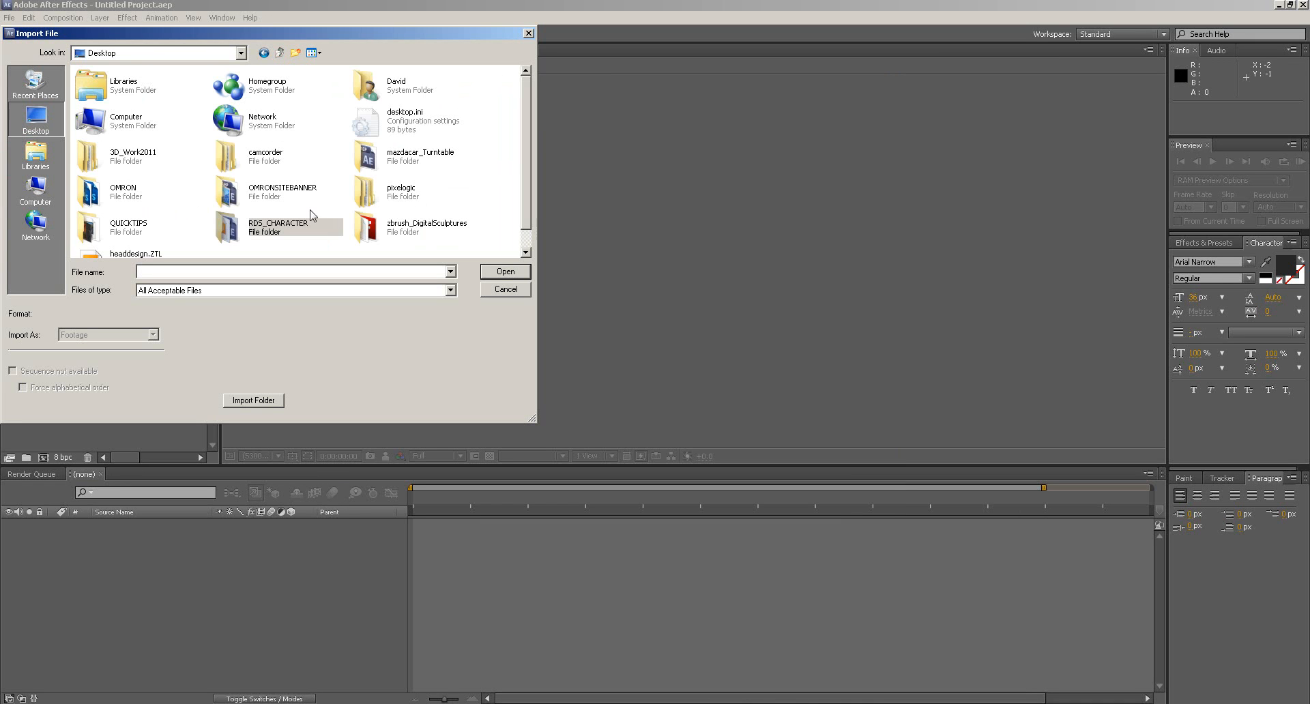
double_click(398, 164)
double_click(103, 113)
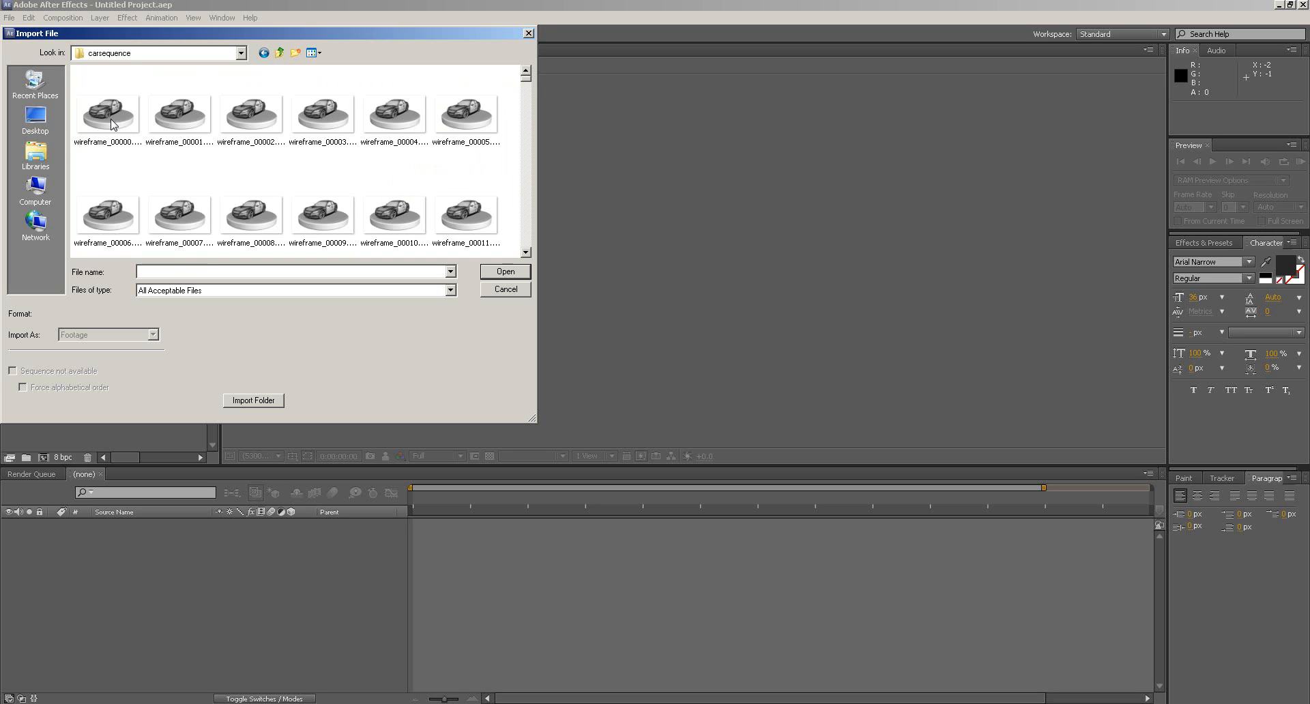
- Import wireframe_00000.png as Footage with the PNG Sequence option enabled
left_click(107, 119)
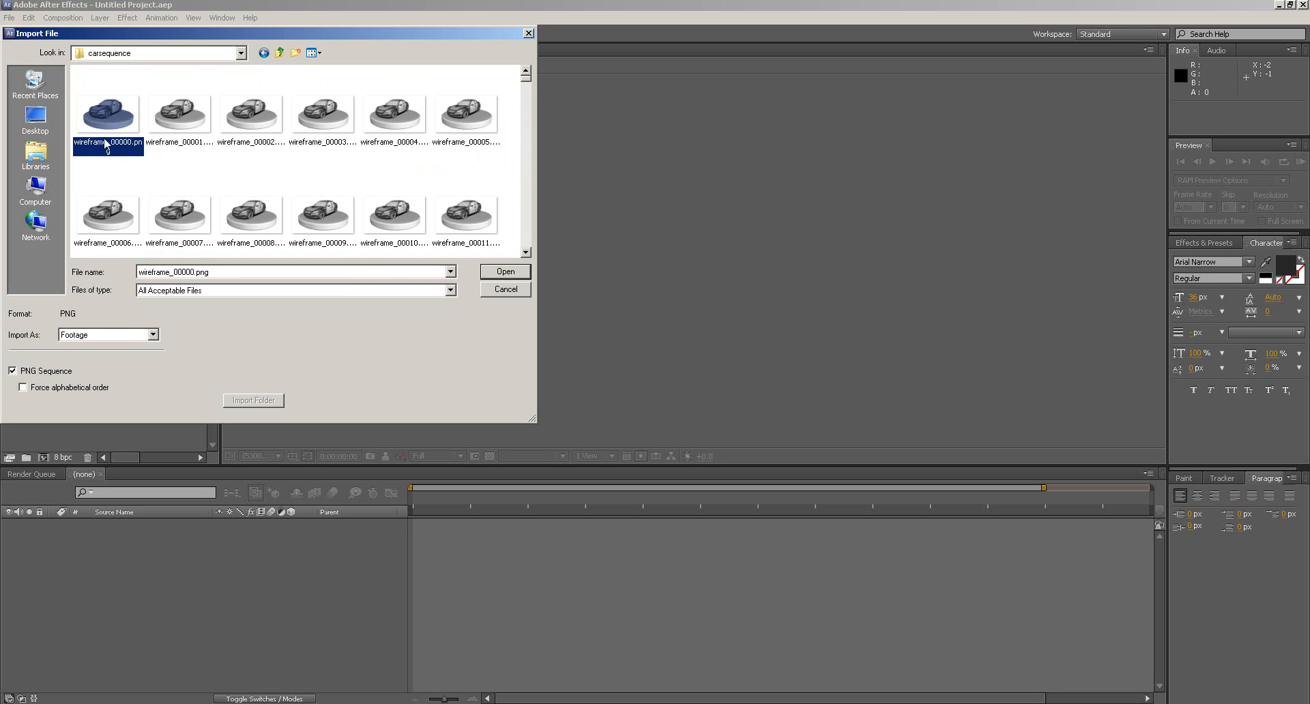
left_click(13, 371)
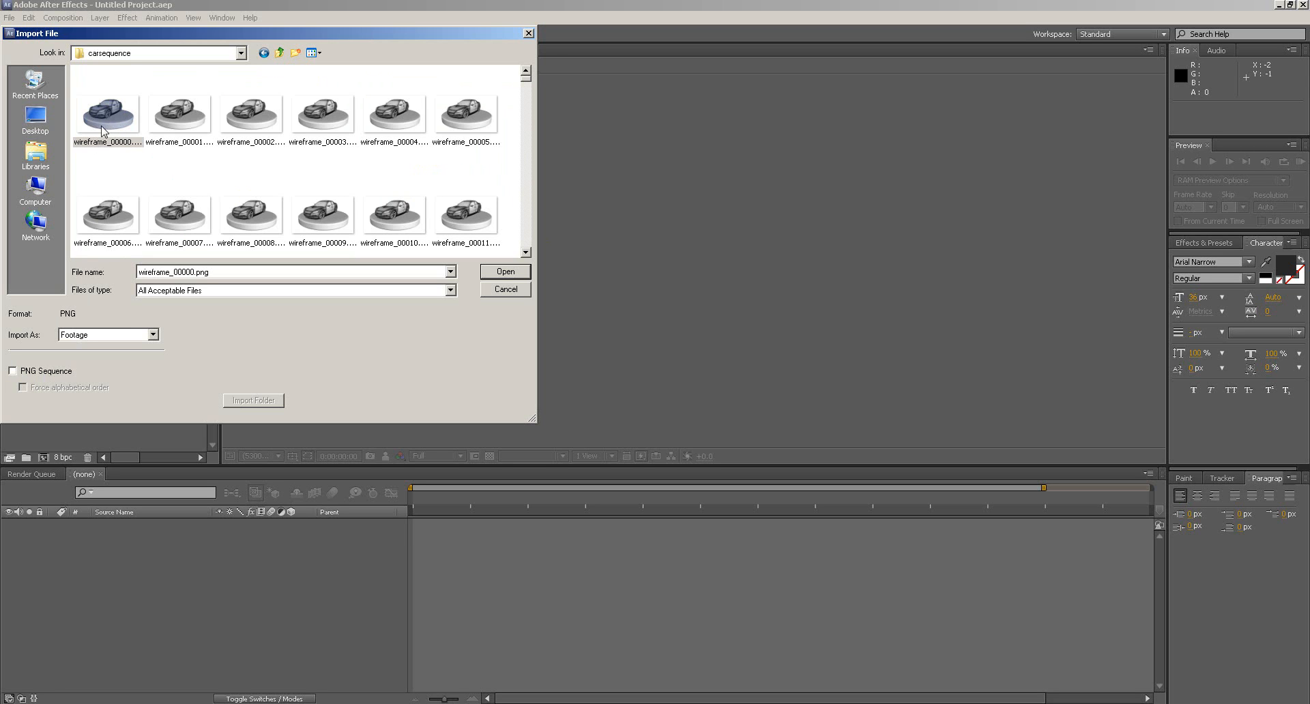
left_click(12, 371)
left_click_drag(293, 34, 531, 62)
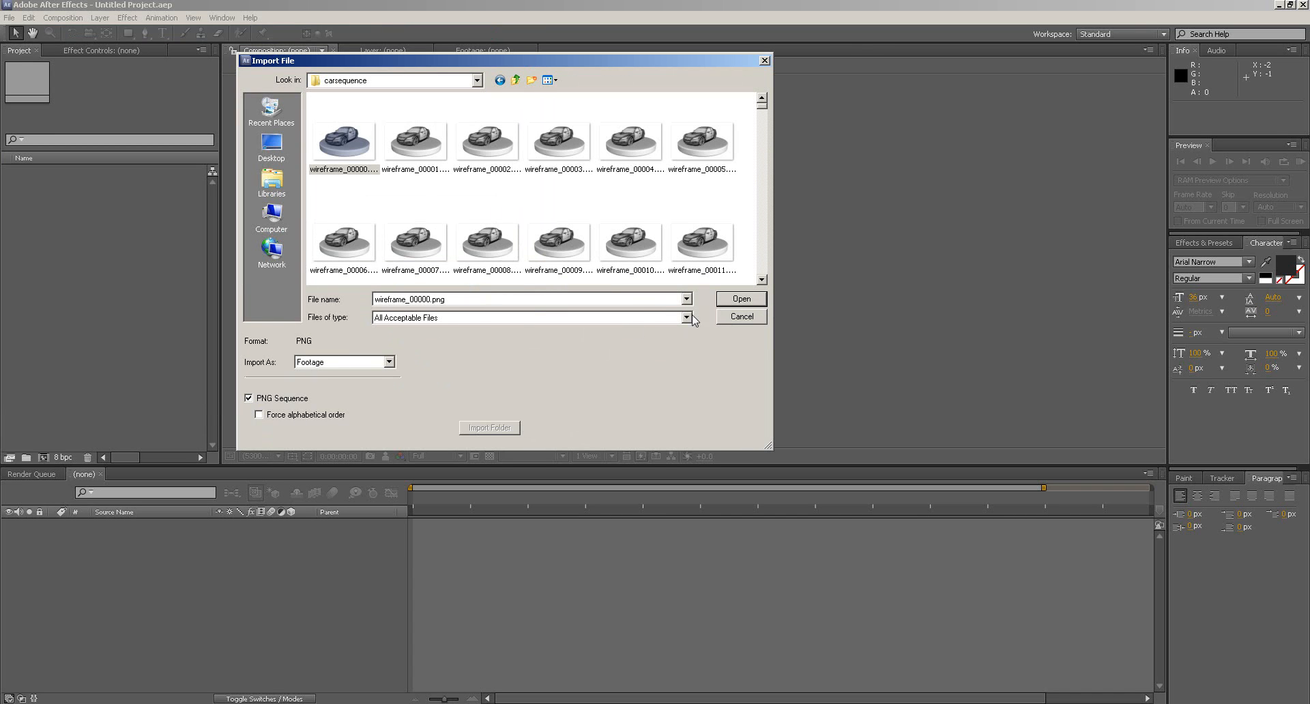
left_click(735, 300)
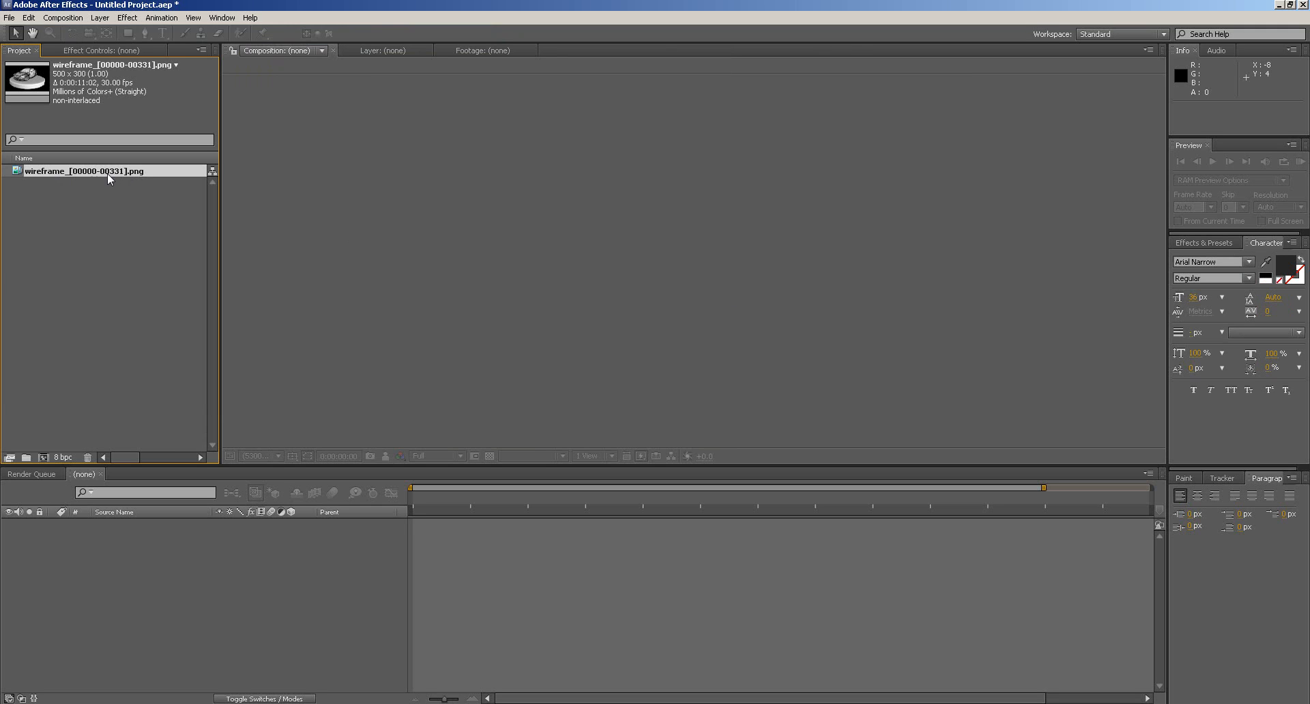
- Check the last frame, wireframe_00331.png, in the carsequence folder and minimise the folder window
left_click_drag(1309, 102, 853, 34)
left_click_drag(834, 140, 823, 618)
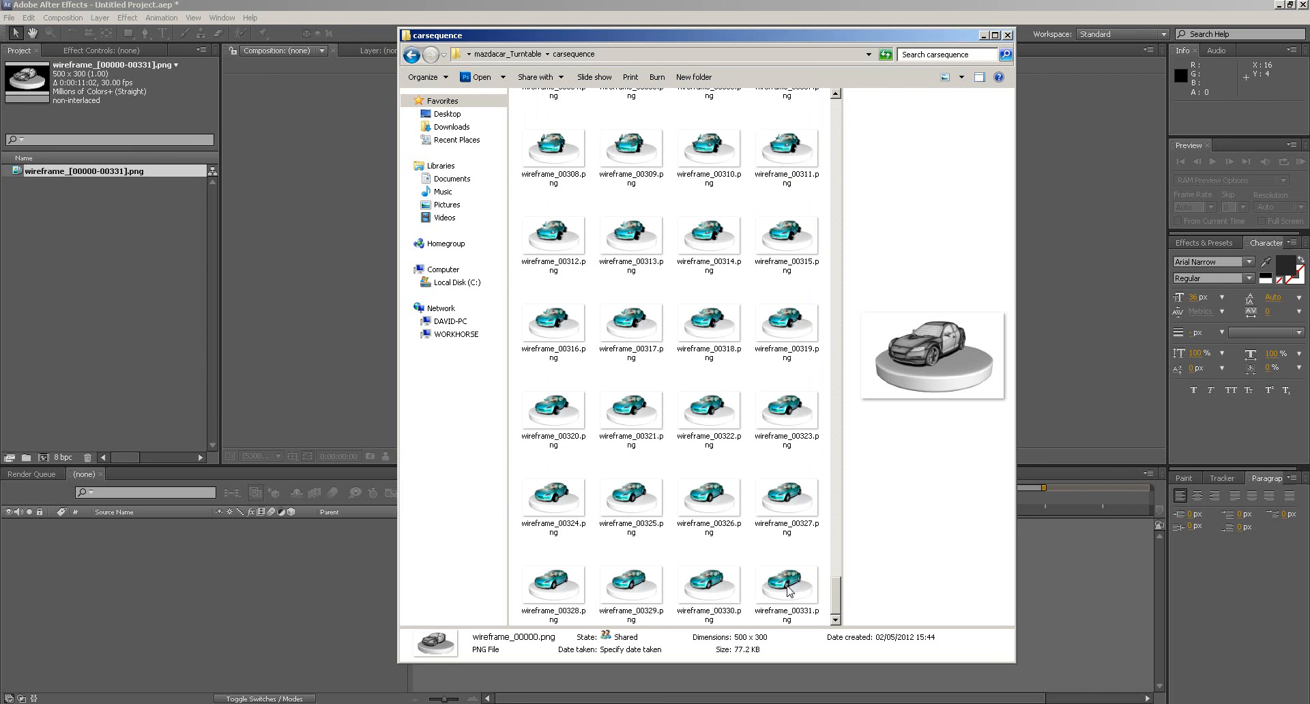
left_click(792, 595)
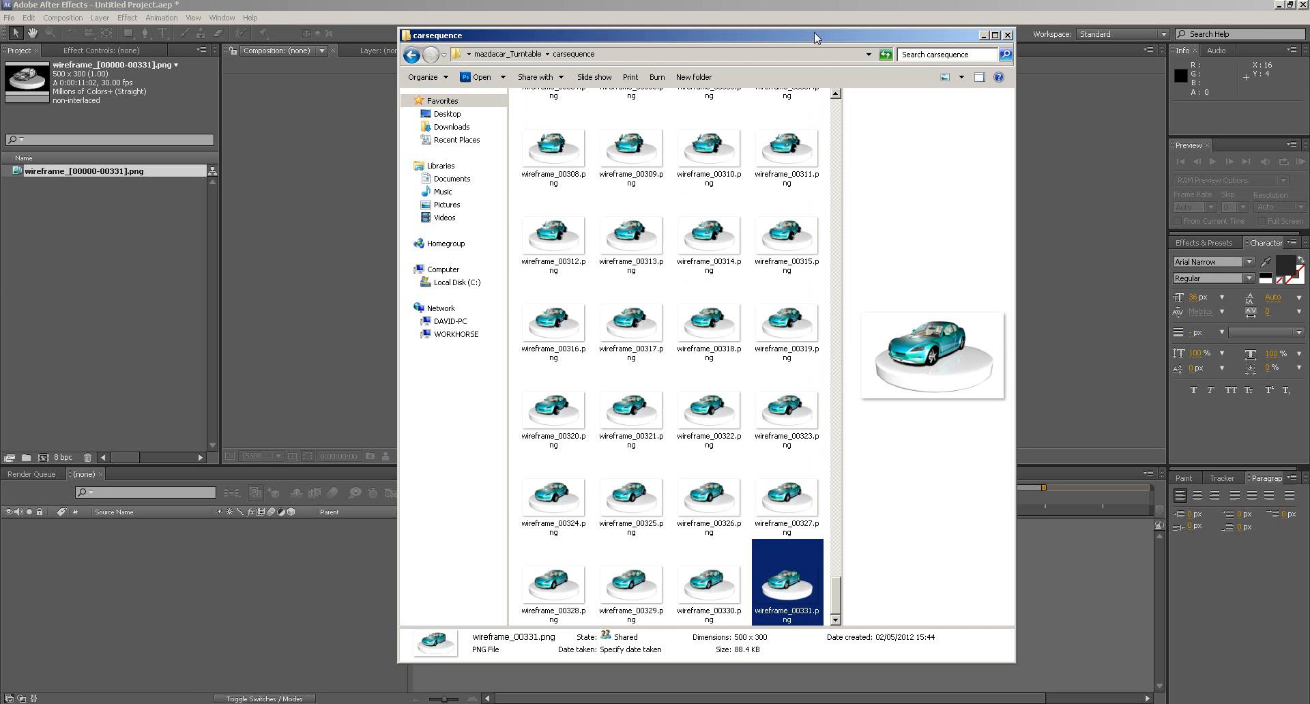
left_click(983, 36)
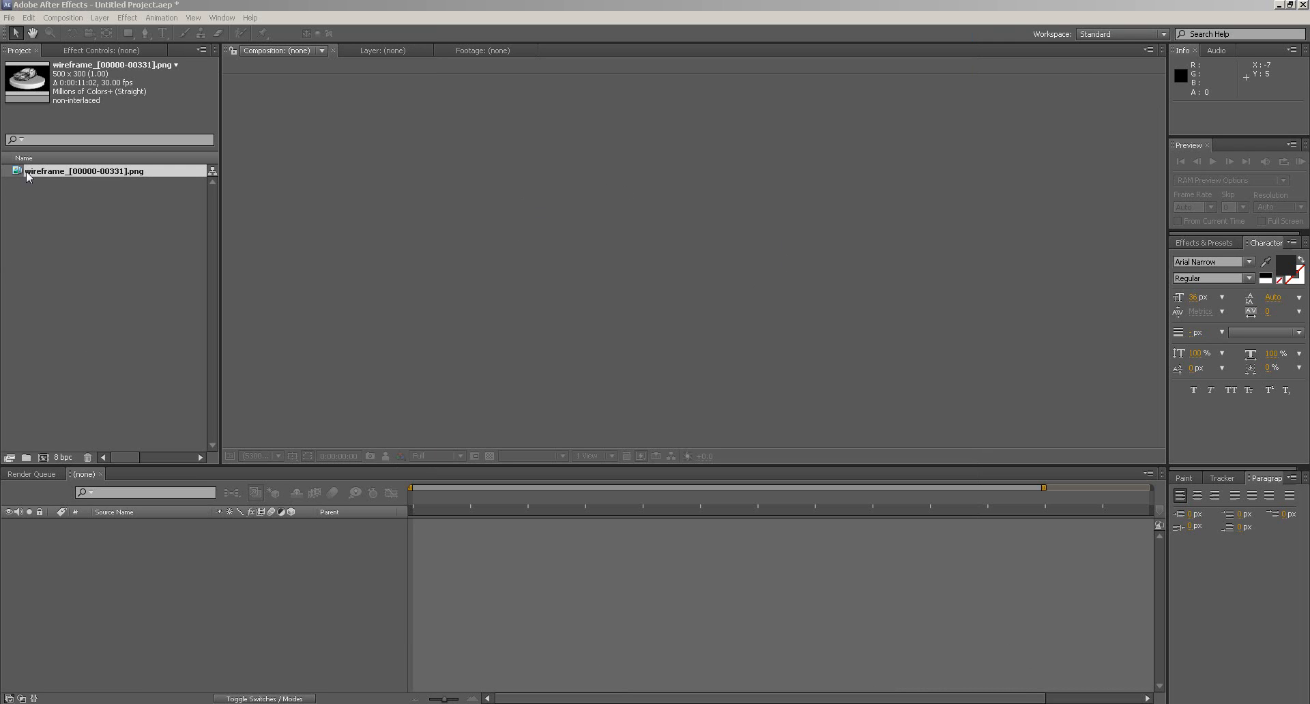
- Create a composition from the imported wireframe sequence, show it at 100% magnification and scrub its first frames
left_click_drag(19, 175, 79, 540)
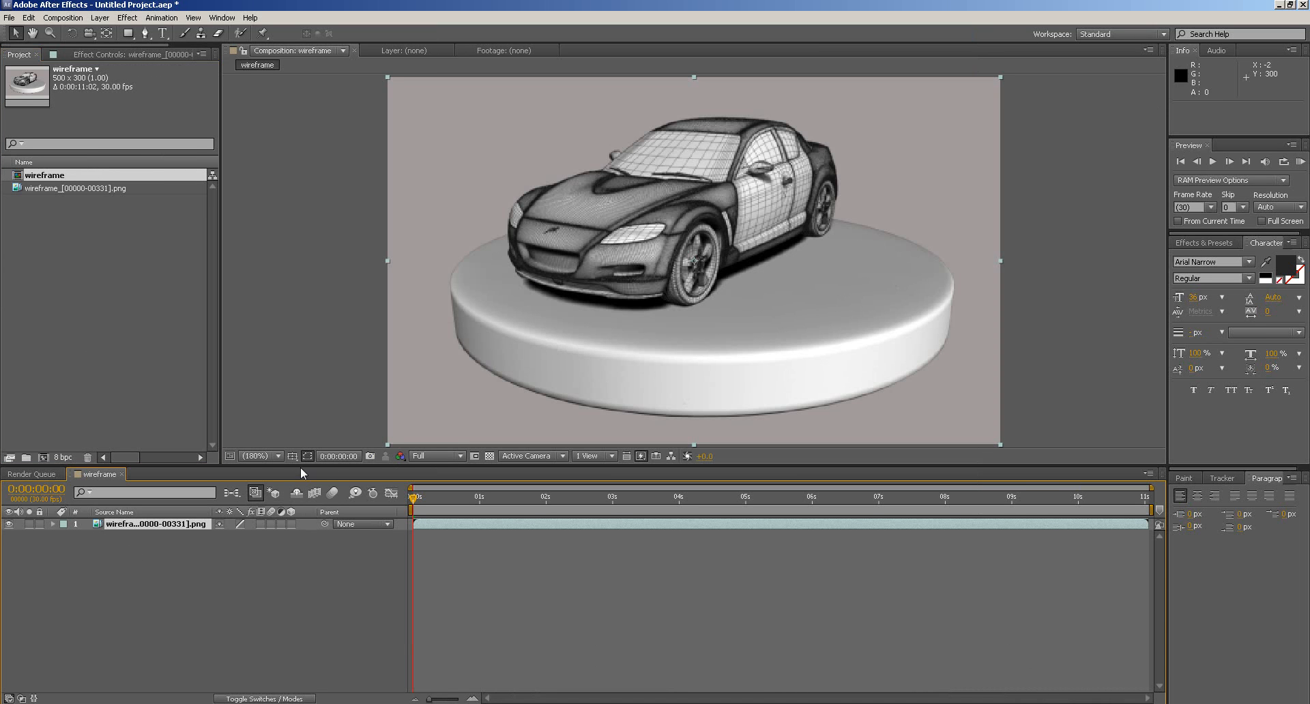
left_click(279, 455)
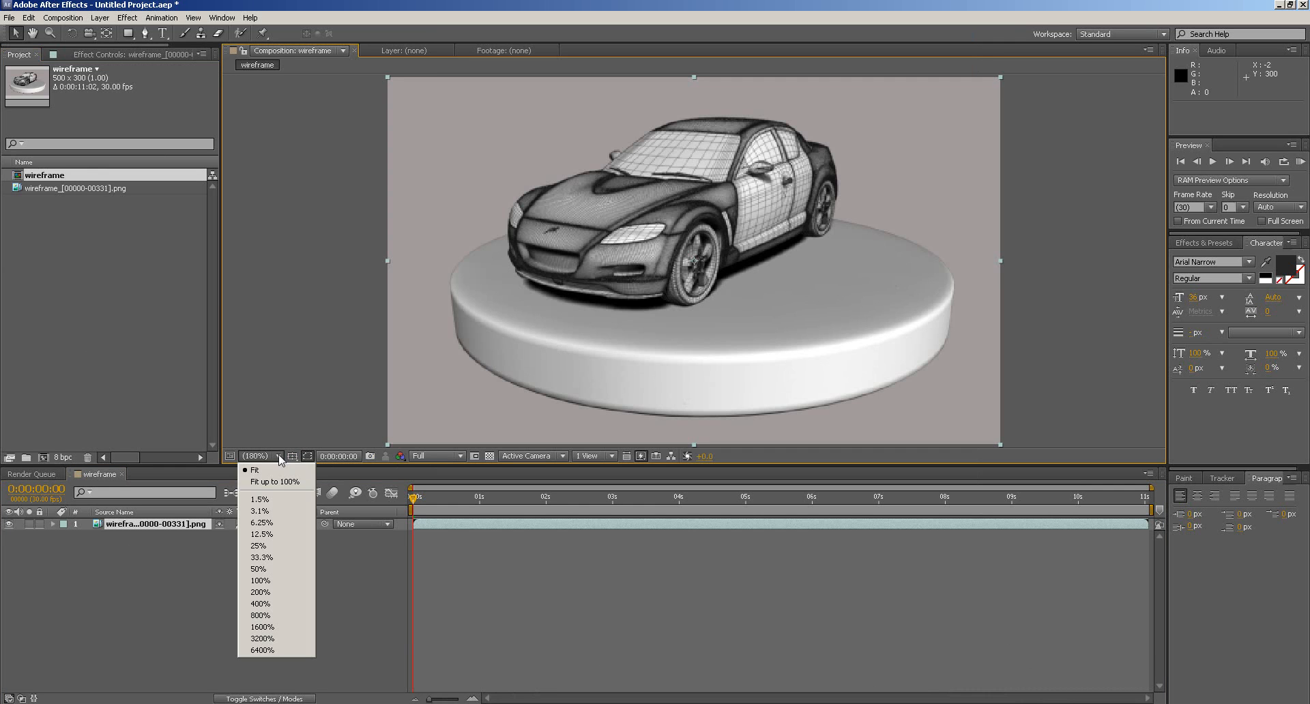
left_click(269, 581)
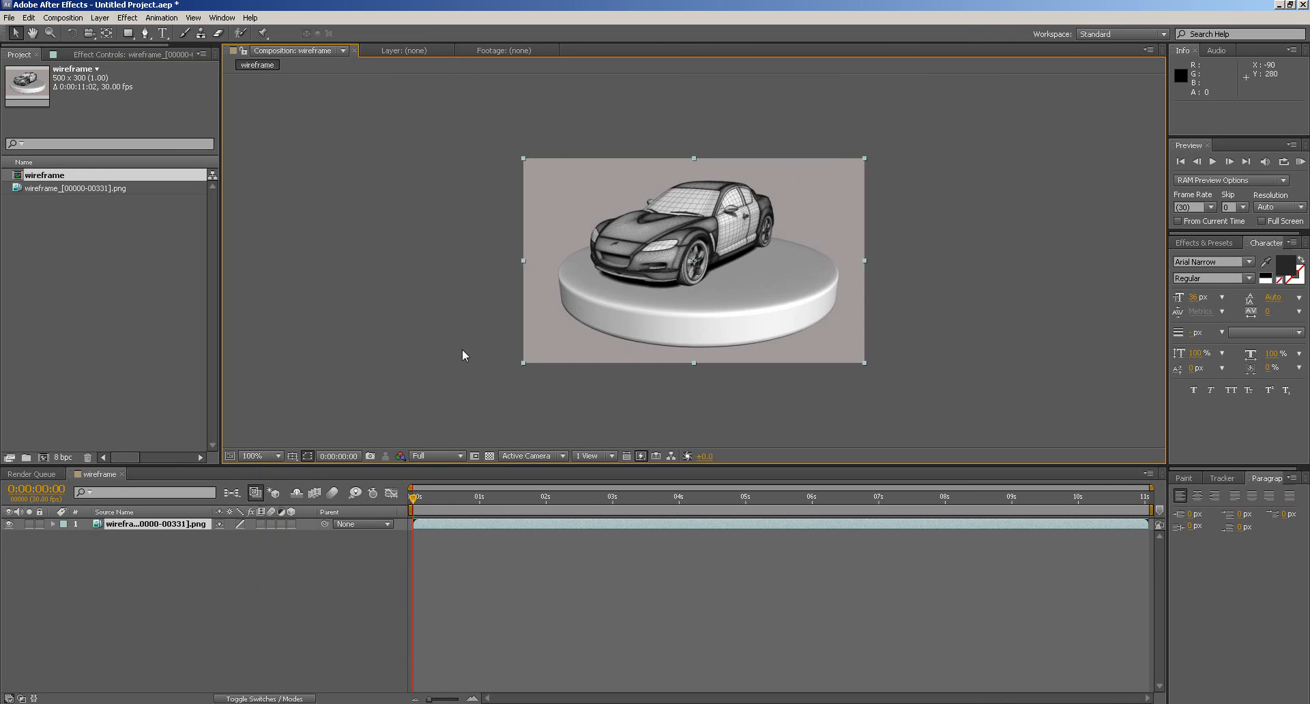
mouse_move(413, 503)
left_mouse_down()
mouse_move(1148, 515)
mouse_move(429, 522)
left_mouse_up()
left_click_drag(420, 517, 415, 516)
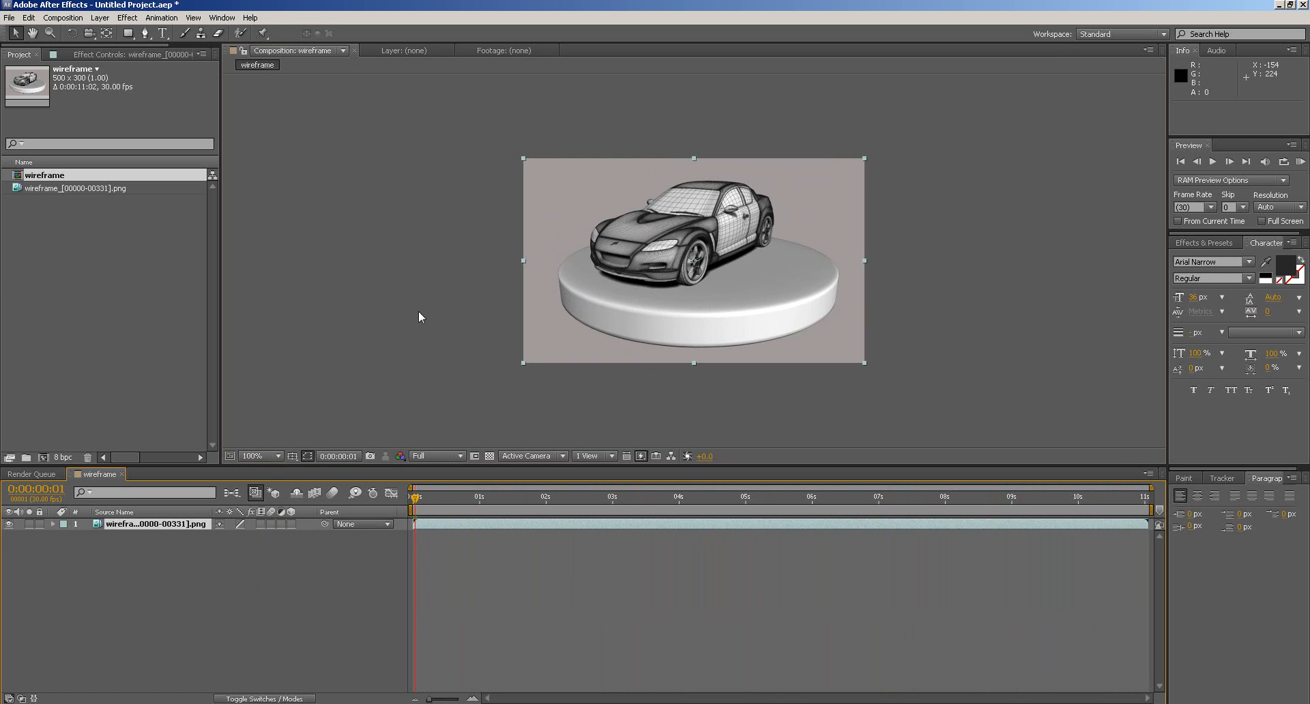
- Open the settings for a new solid layer in the wireframe composition
left_click(305, 185)
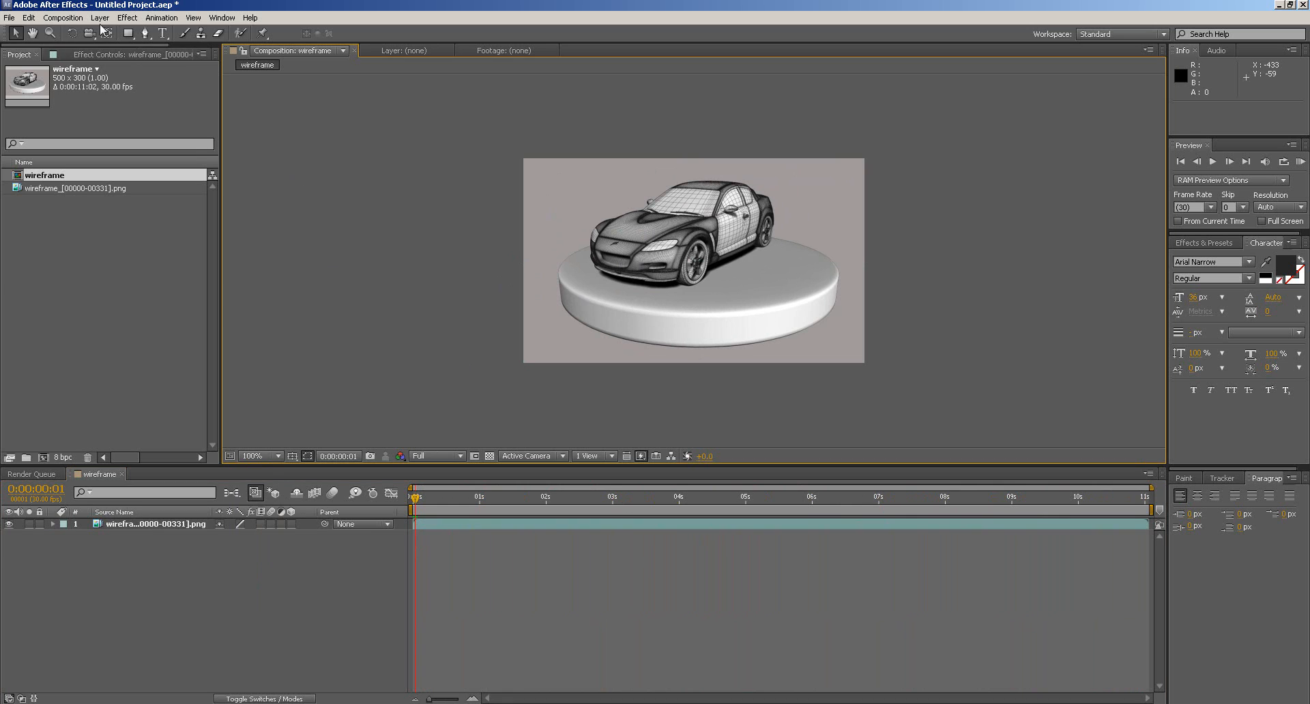
left_click(100, 19)
mouse_move(103, 31)
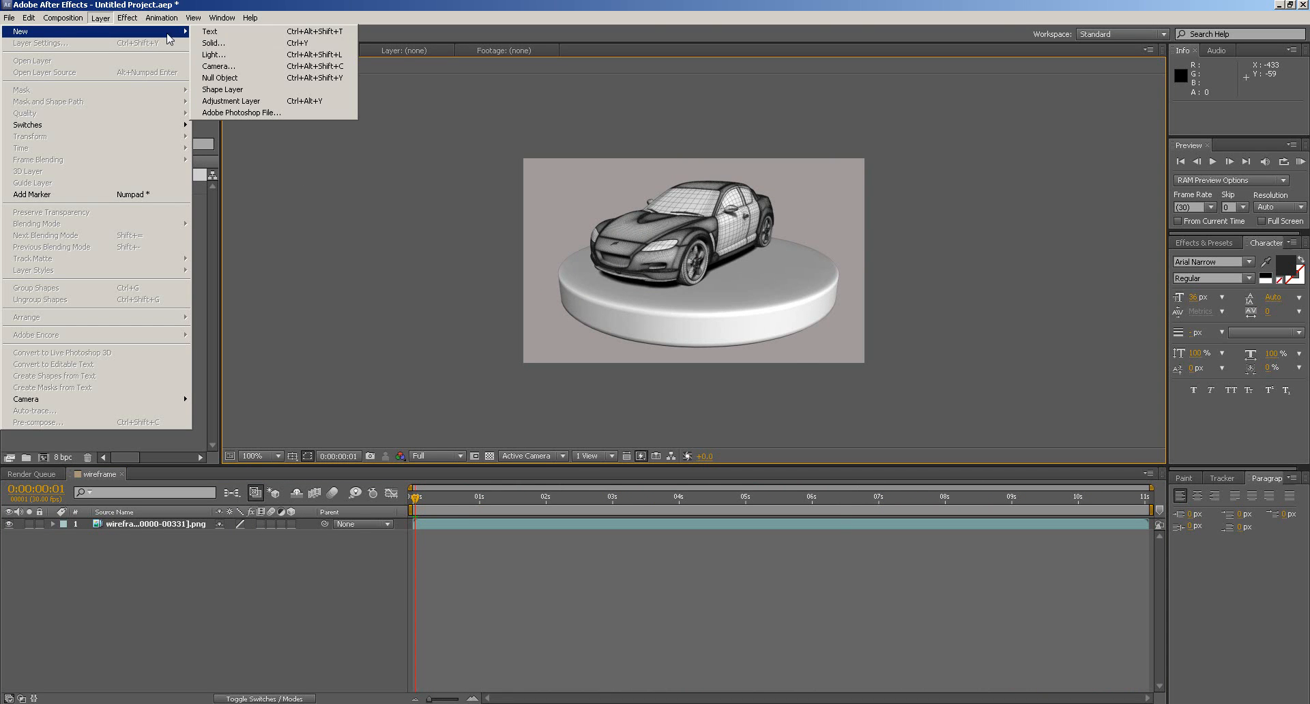
left_click(237, 43)
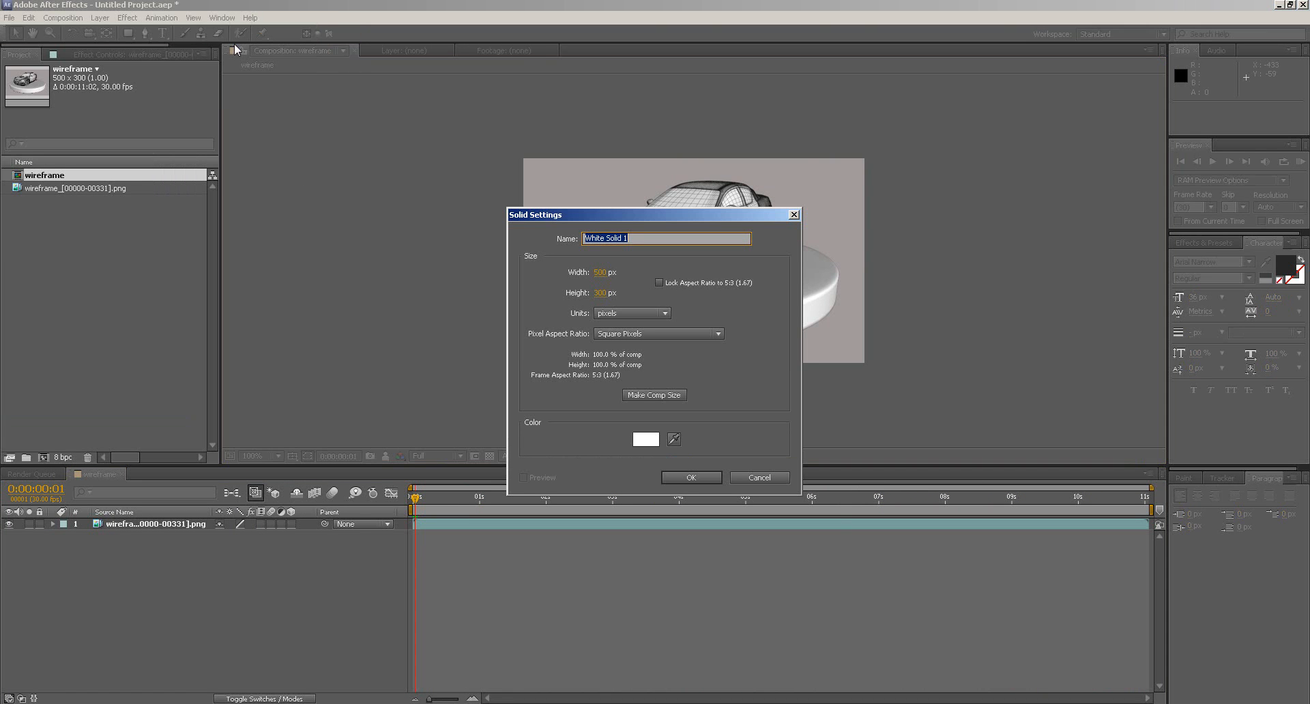
- Try sampling a gray from the screen as the new solid's color
left_click(675, 440)
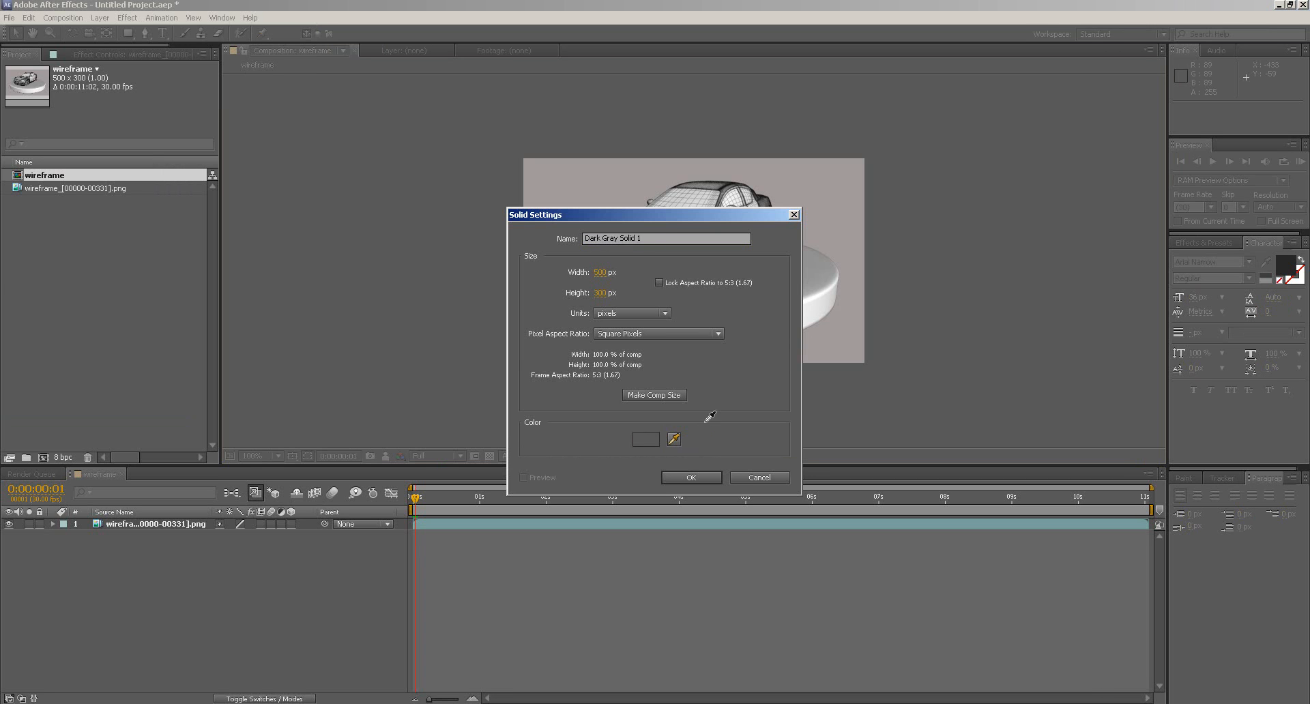
left_click(673, 441)
left_click(673, 441)
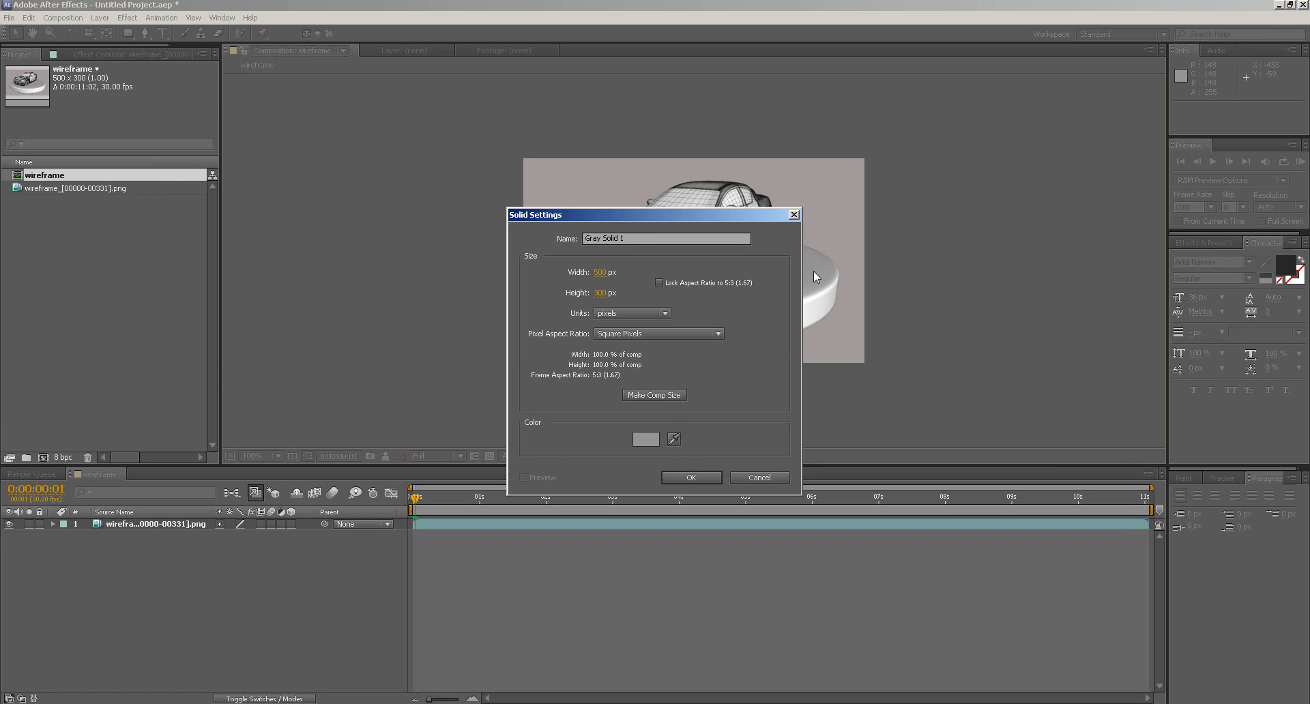
- Set the solid's color to bright red and create the 500 x 300 px layer
left_click(646, 440)
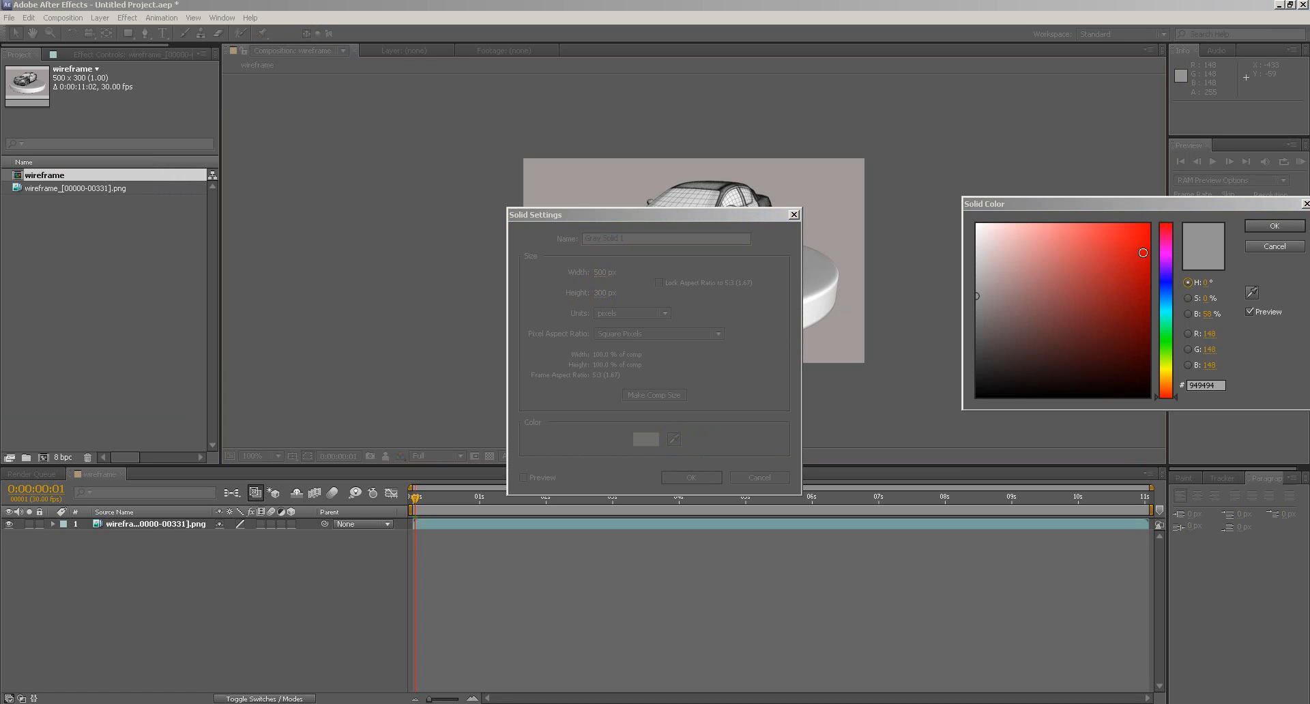
left_click(1140, 231)
left_click(1275, 225)
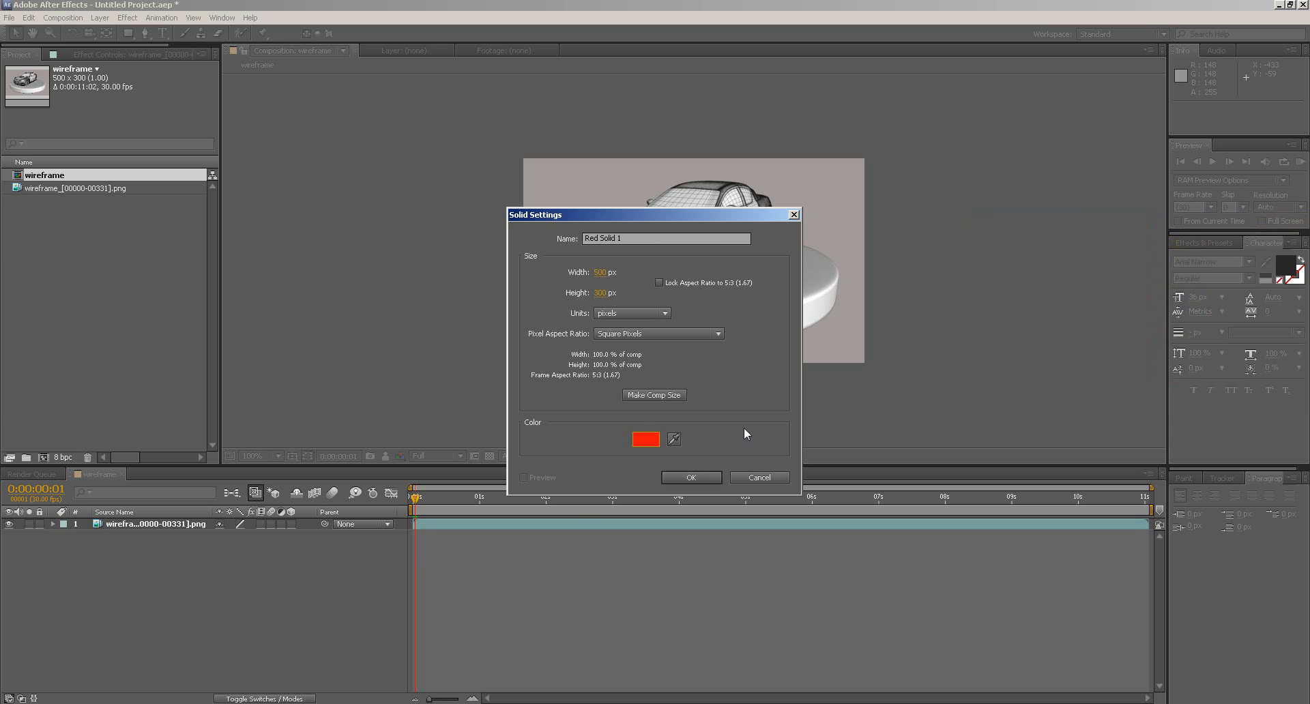
left_click(710, 481)
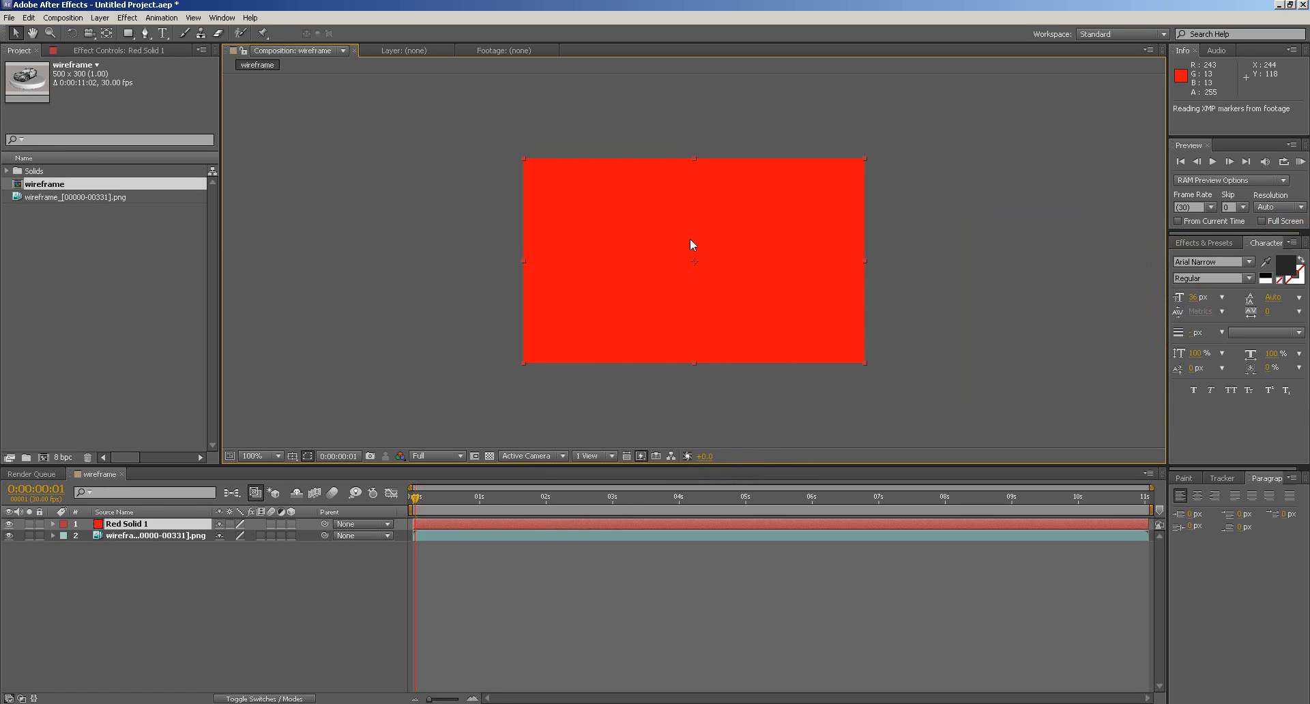
- Set the blending mode of the red solid layer to Multiply
right_click(152, 526)
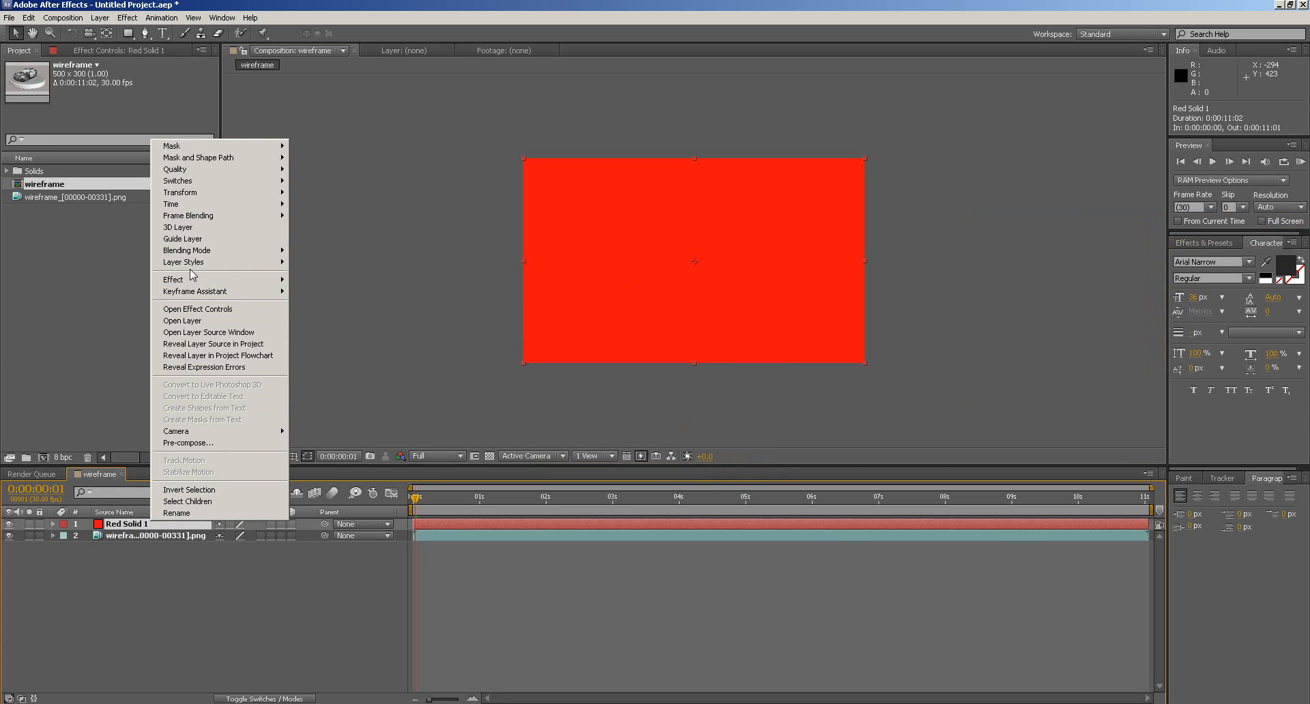
mouse_move(193, 252)
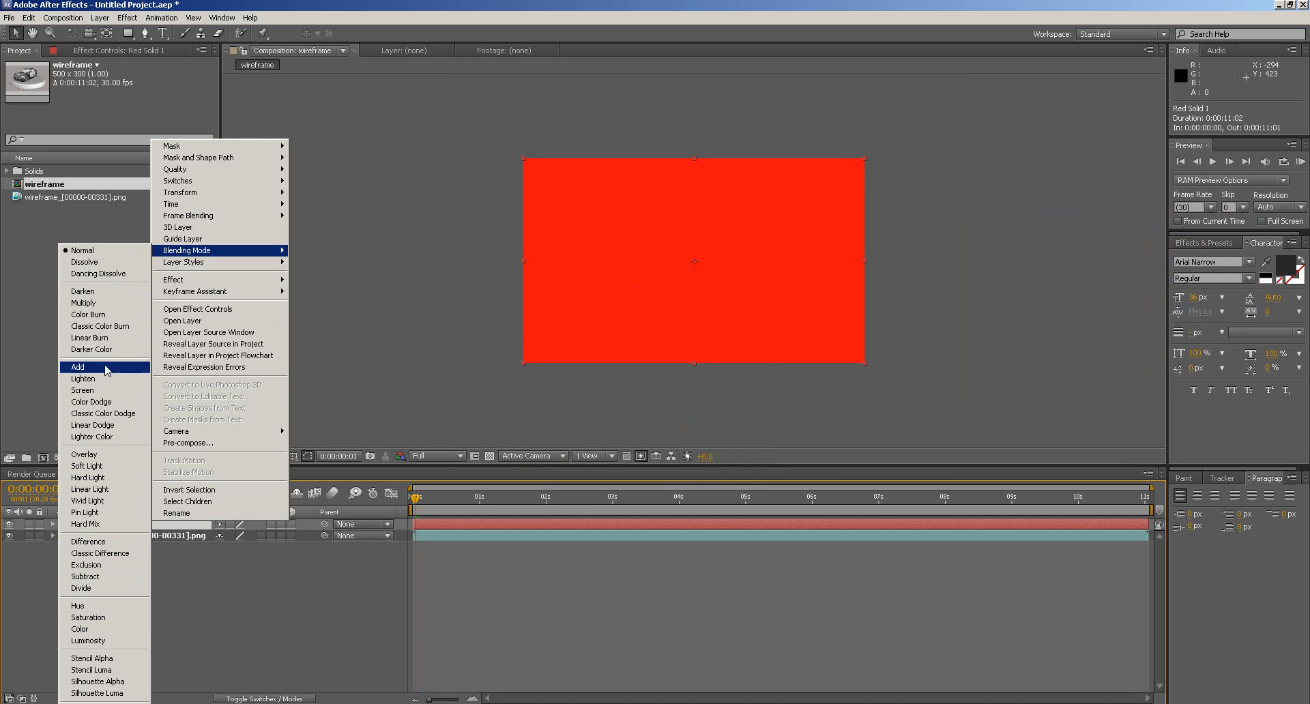
left_click(109, 308)
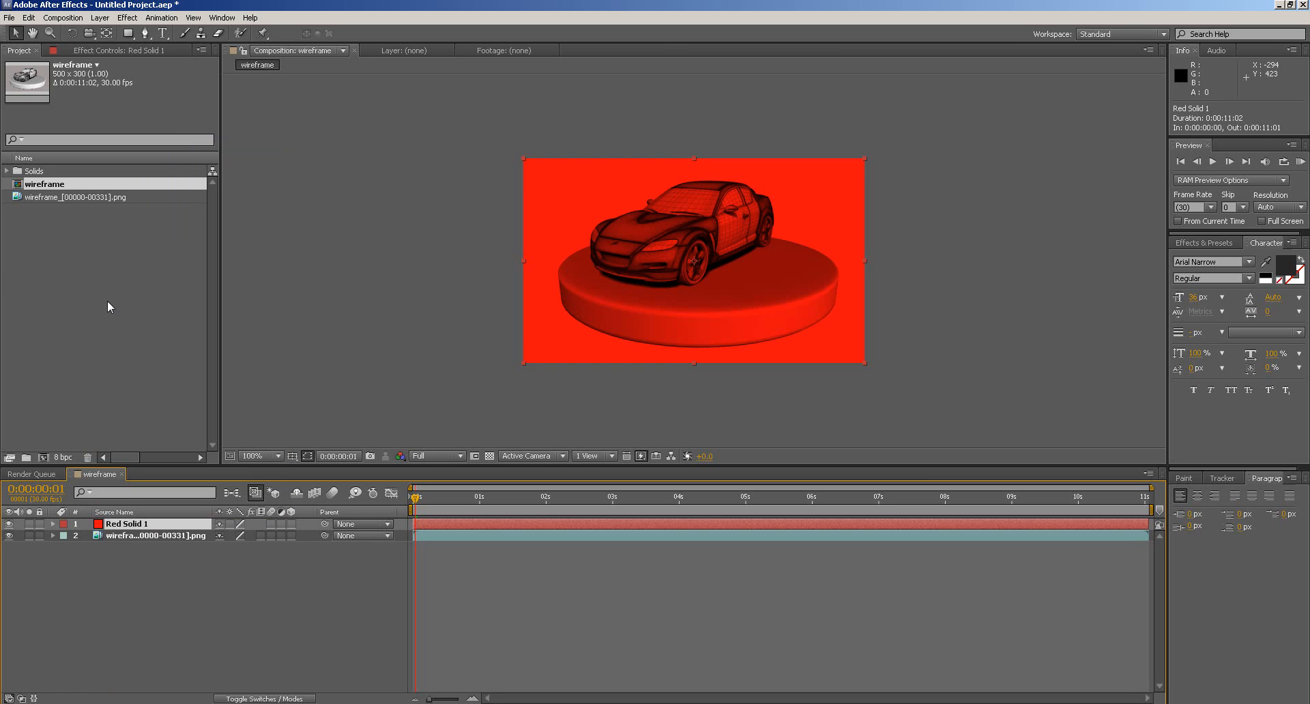
- Set the red solid layer's blending mode to Normal and move it below the wireframe image sequence
right_click(161, 527)
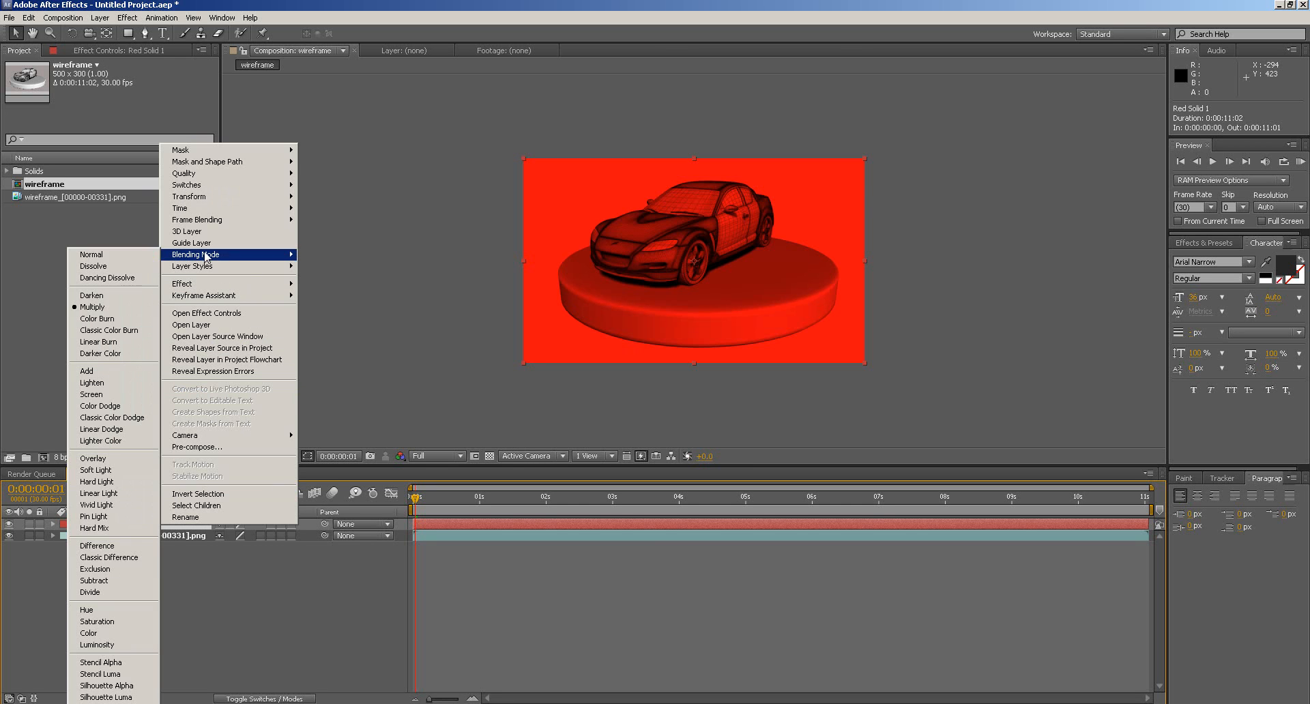
left_click(109, 256)
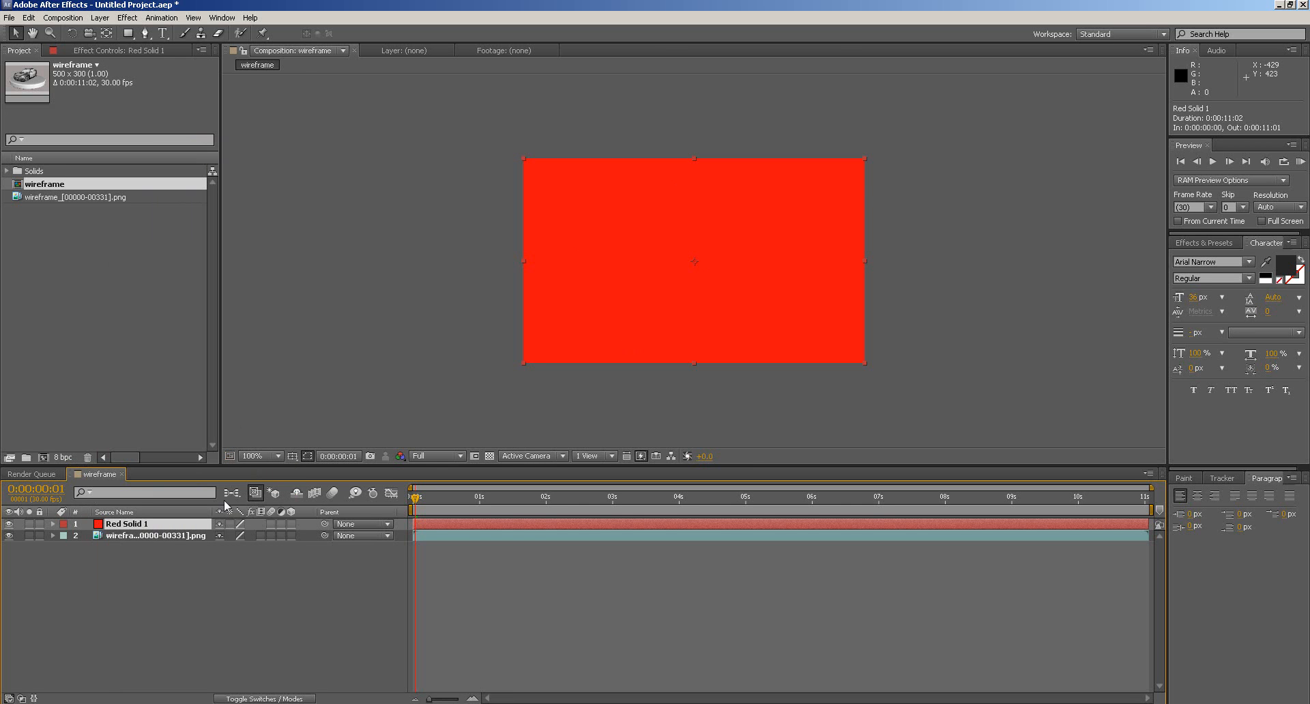
left_click(170, 575)
left_click(124, 526)
left_click_drag(123, 527, 119, 550)
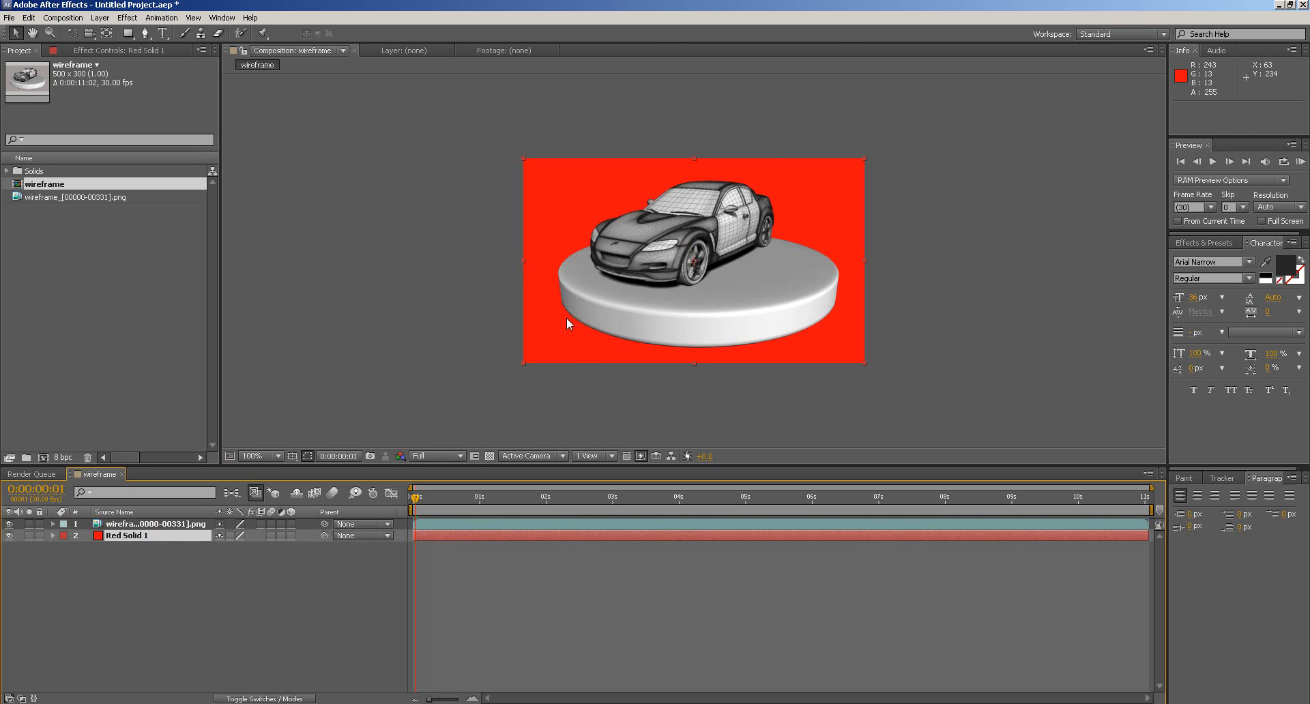
left_click_drag(415, 497, 381, 509)
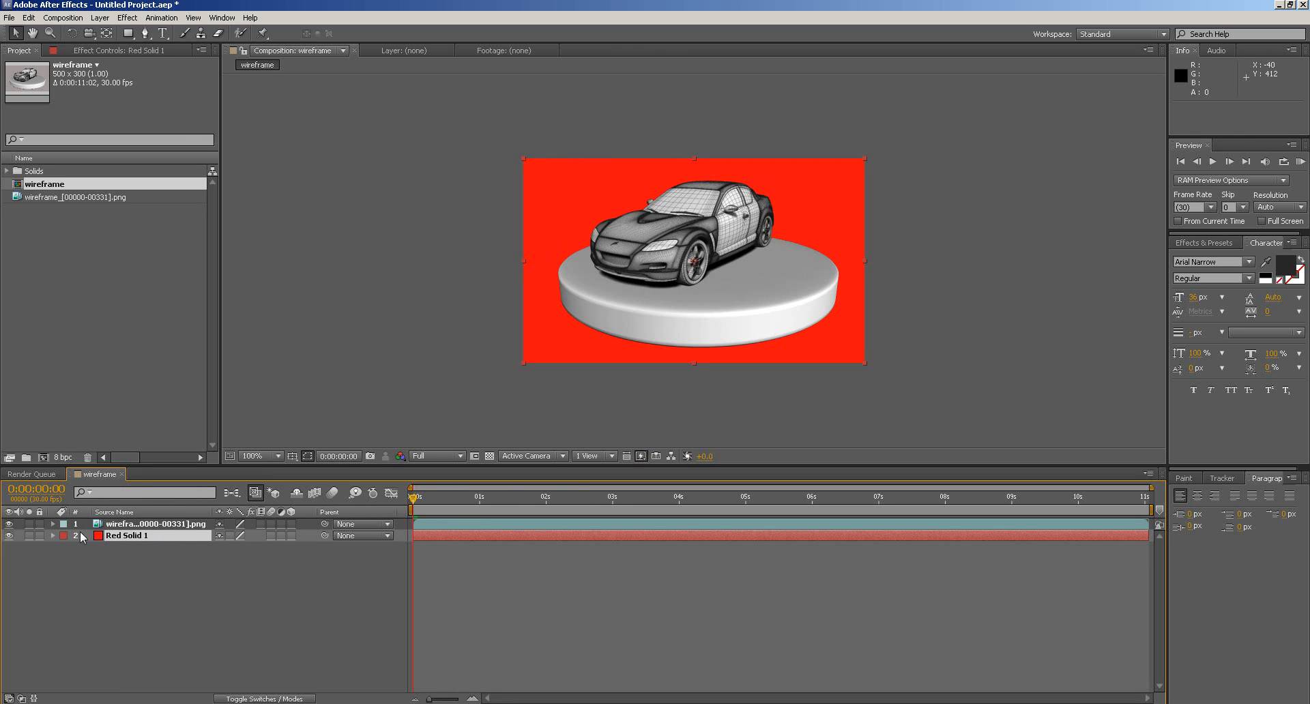
- Rename the red solid layer as bkg
left_click(126, 21)
left_click(164, 540)
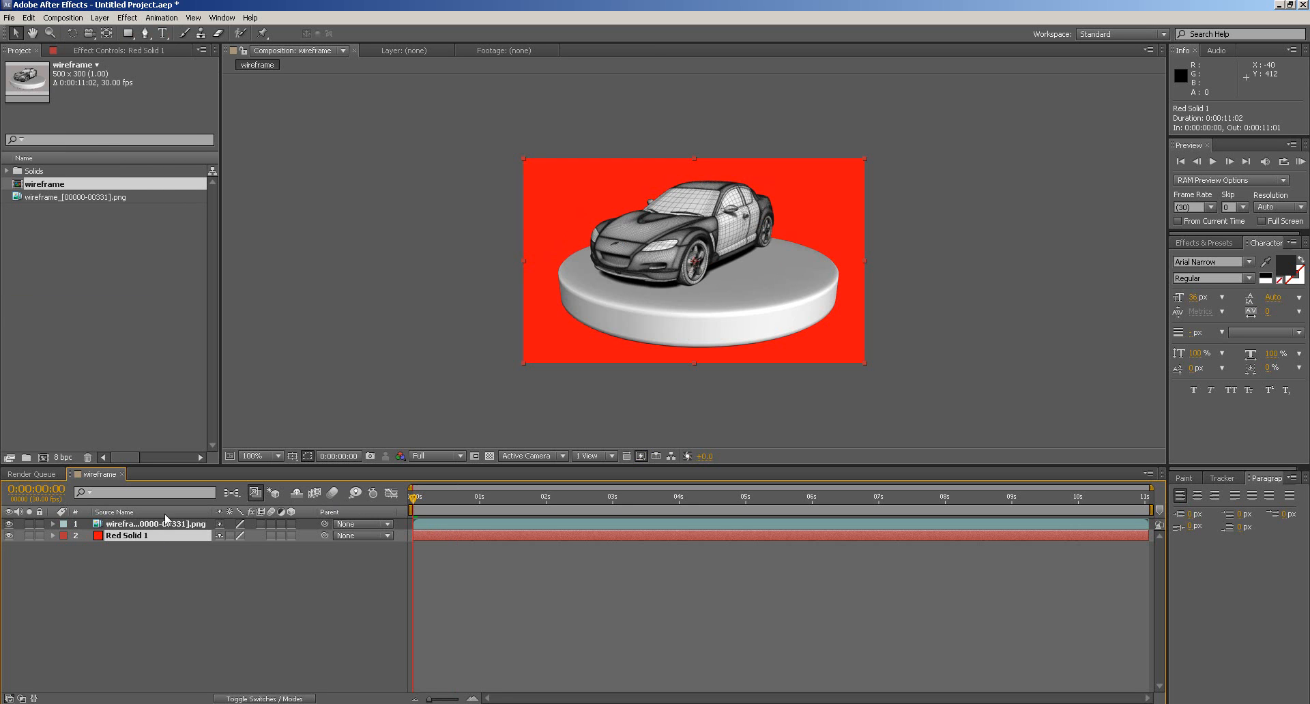
double_click(126, 538)
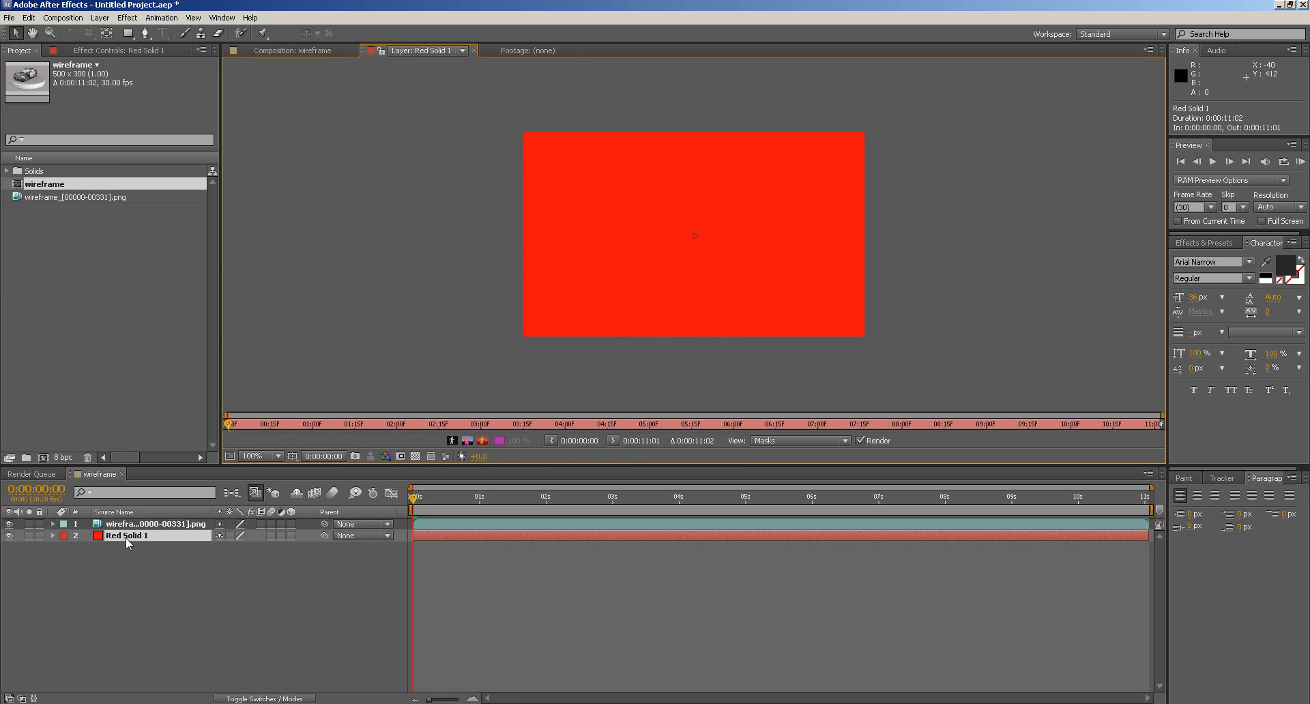
right_click(133, 542)
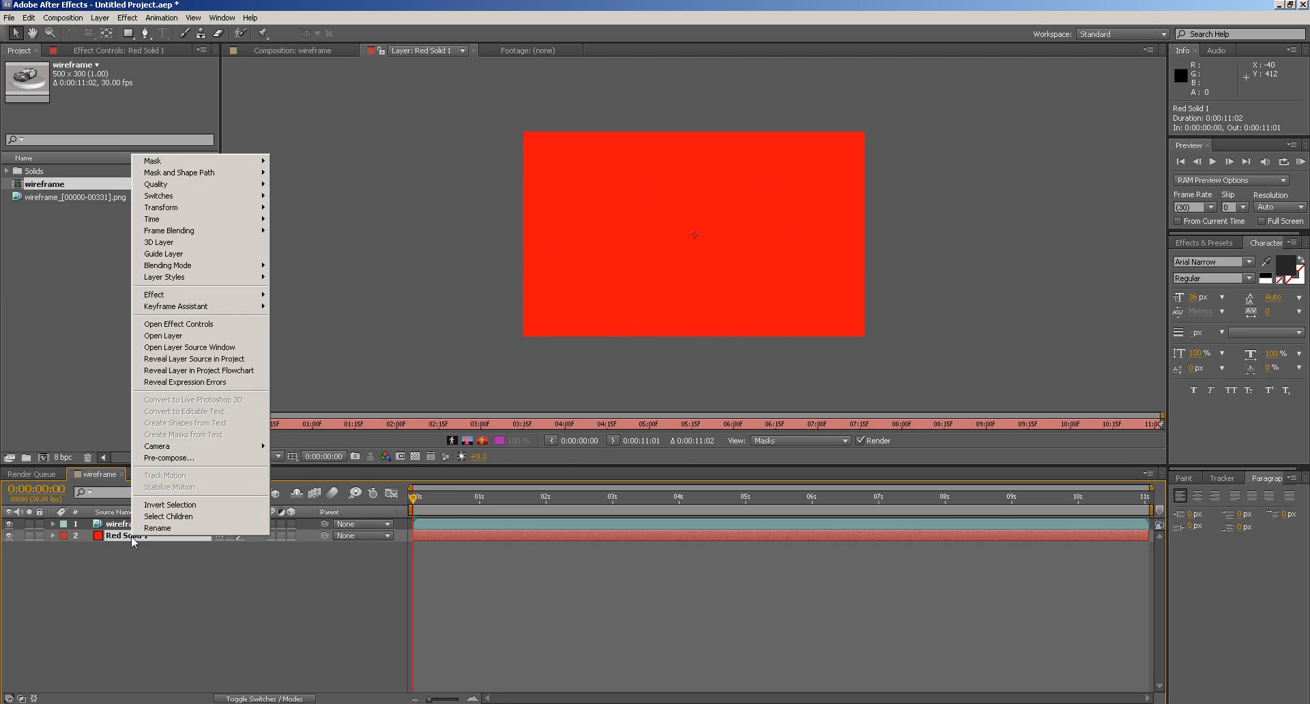
left_click(157, 528)
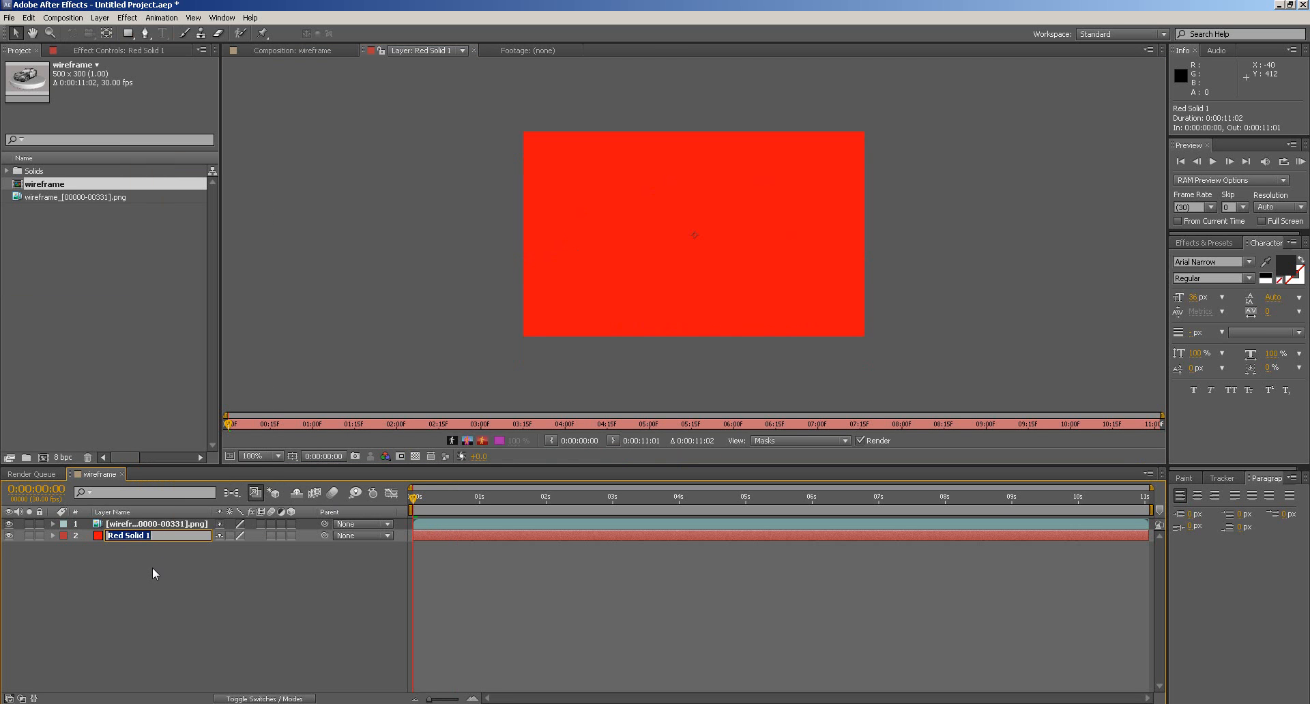
type("bkg")
key("Return")
left_click(174, 582)
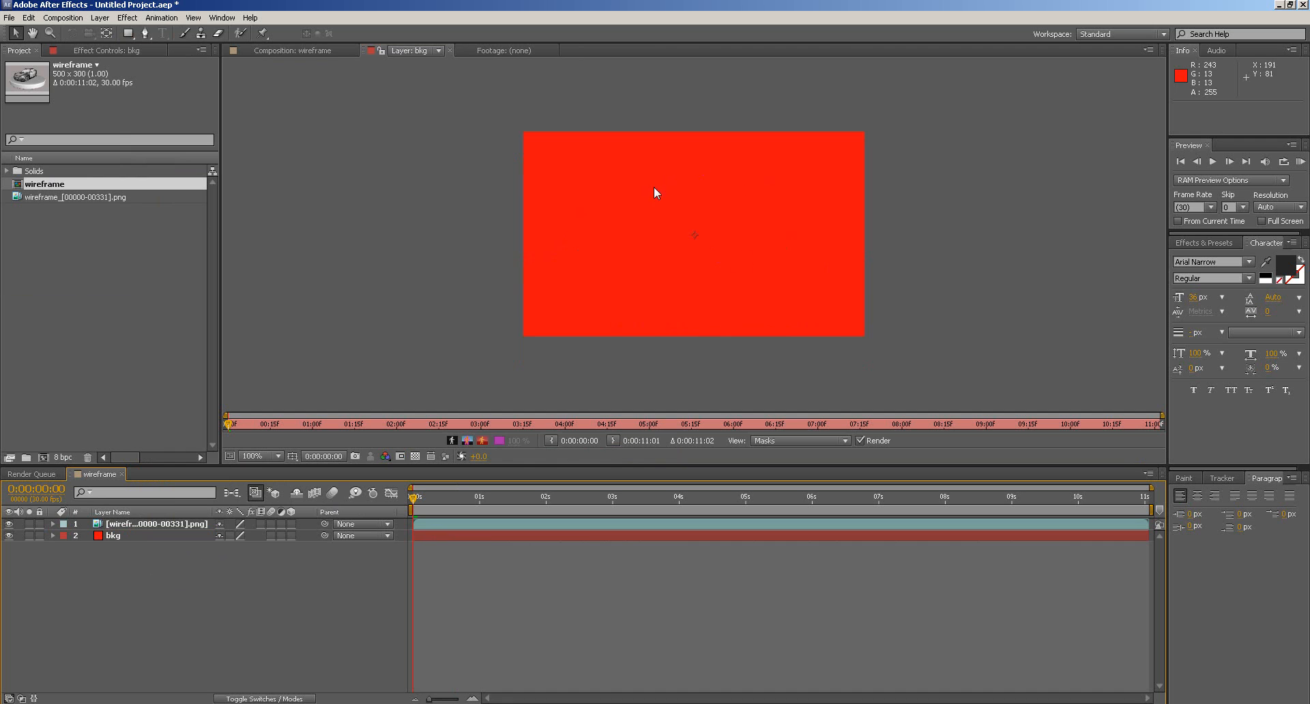
- Bring the wireframe composition back into view in place of the bkg layer's own view
left_click(309, 51)
left_click(412, 50)
left_click(322, 52)
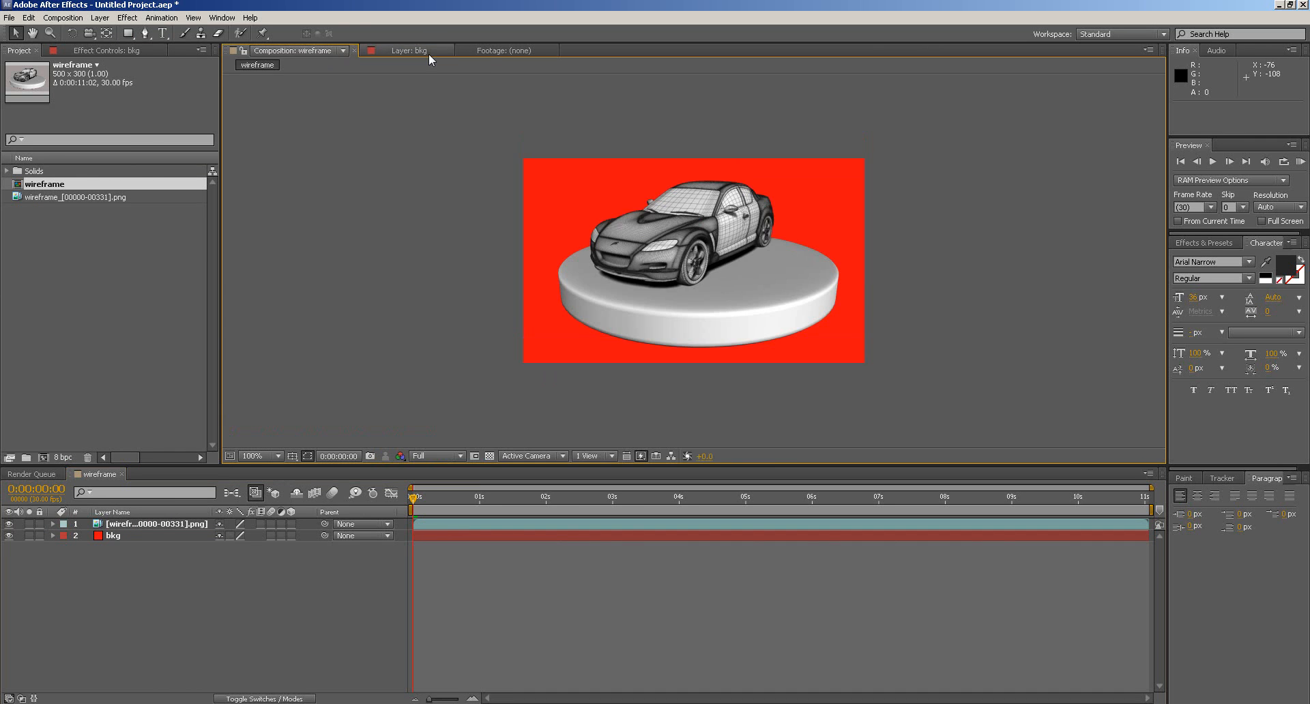
left_click(487, 53)
left_click(306, 51)
- Apply the Ramp effect to the bkg layer
left_click(117, 536)
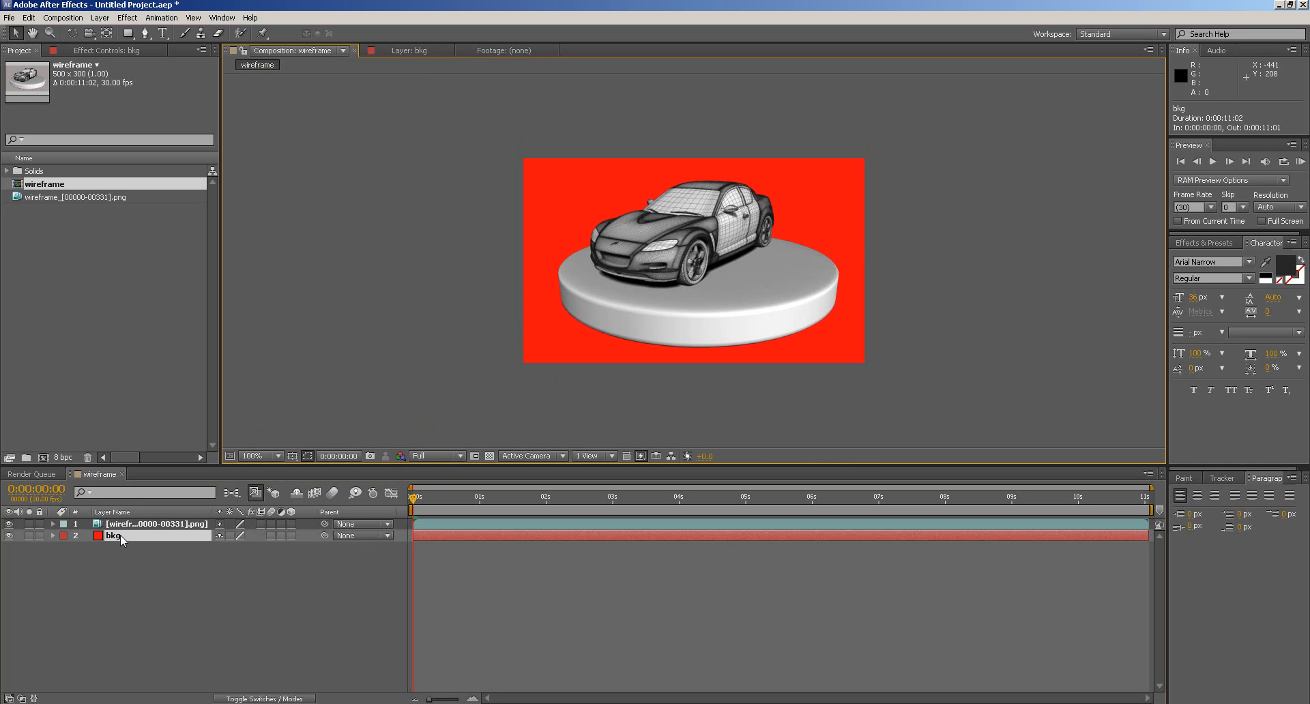
left_click(128, 19)
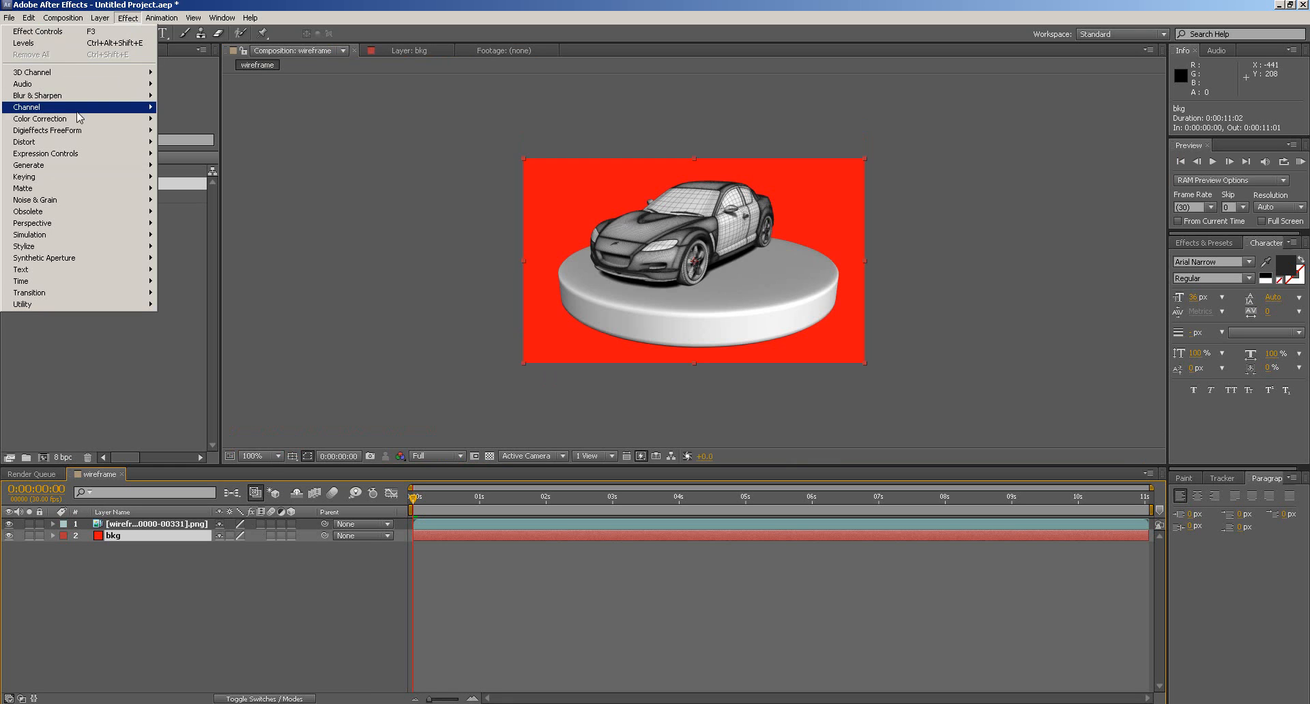
mouse_move(77, 119)
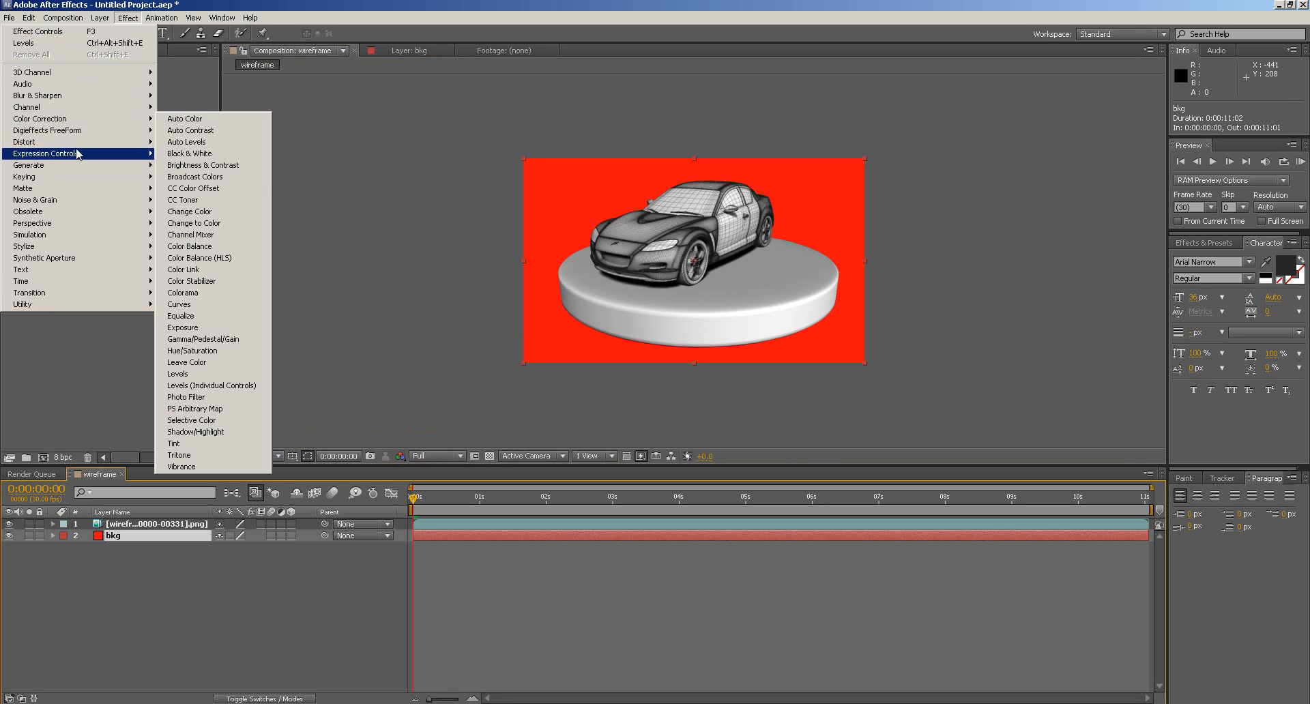
mouse_move(76, 166)
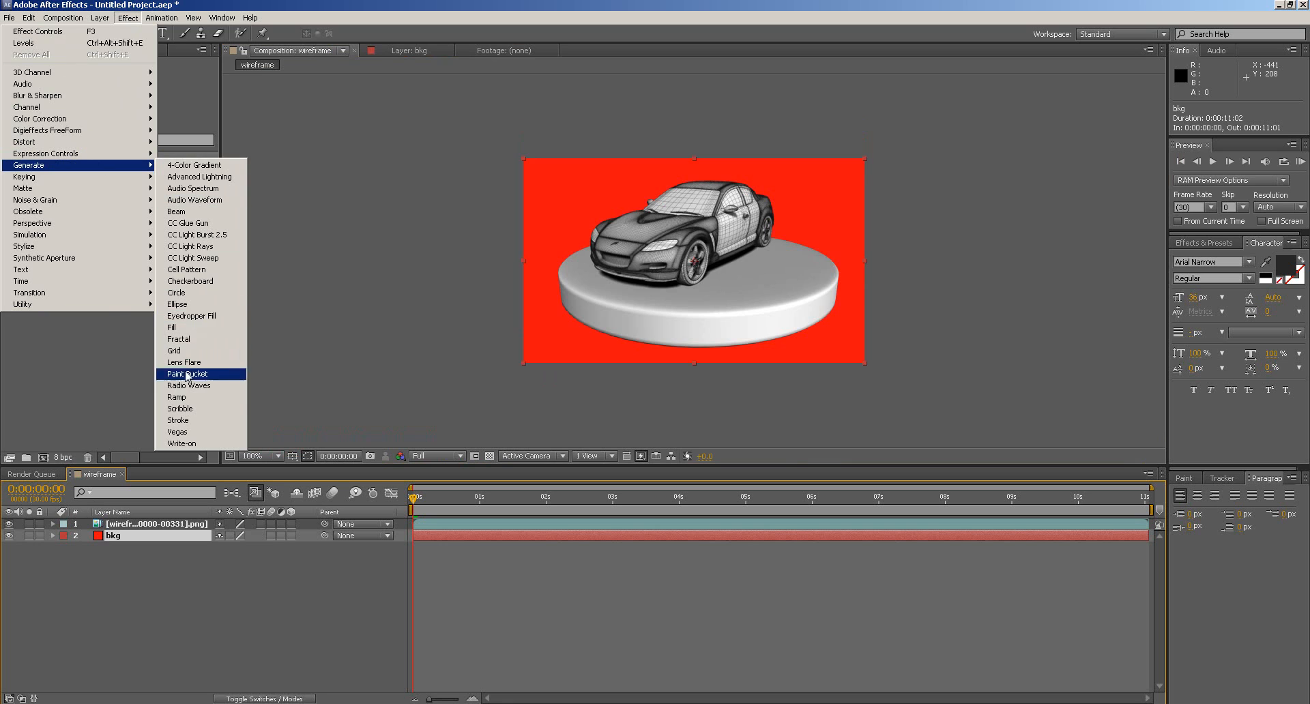
left_click(181, 397)
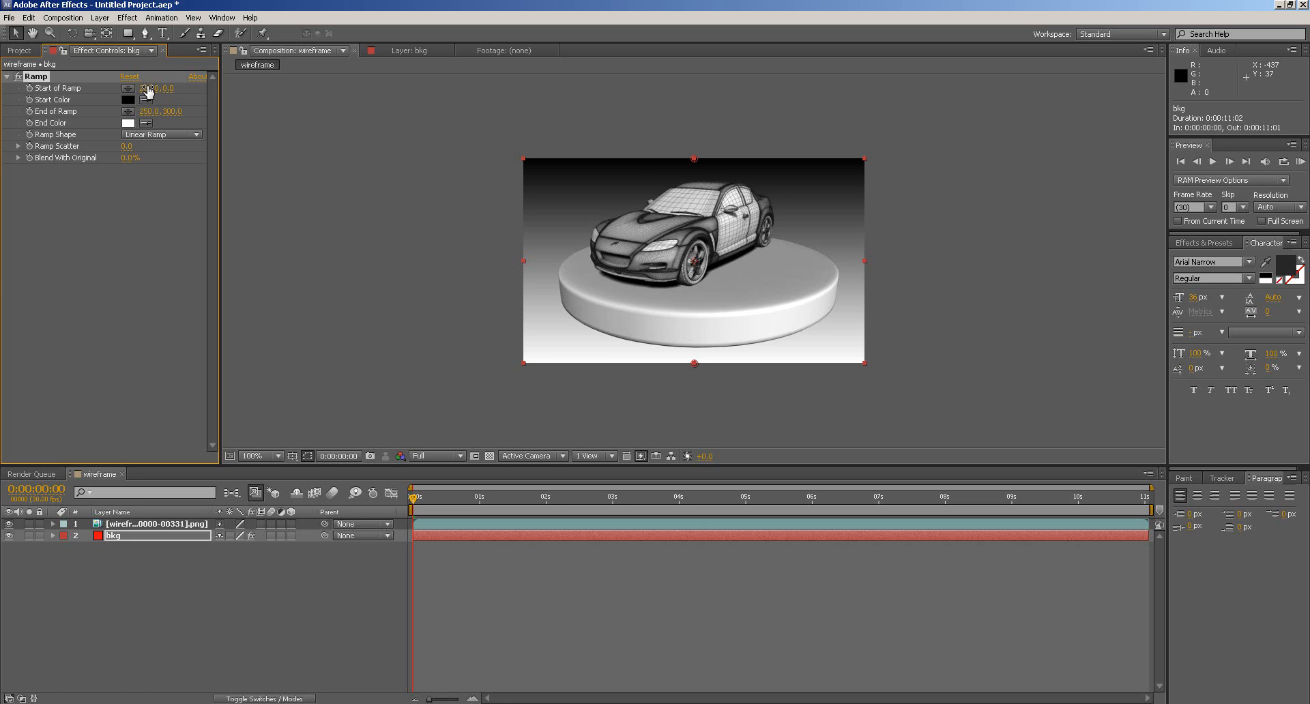
- Give the bkg layer's Ramp a white start color and a black end color, with its start point nudged slightly left
mouse_move(148, 88)
left_mouse_down()
mouse_move(166, 87)
mouse_move(145, 88)
left_mouse_up()
left_click(146, 102)
left_click(130, 125)
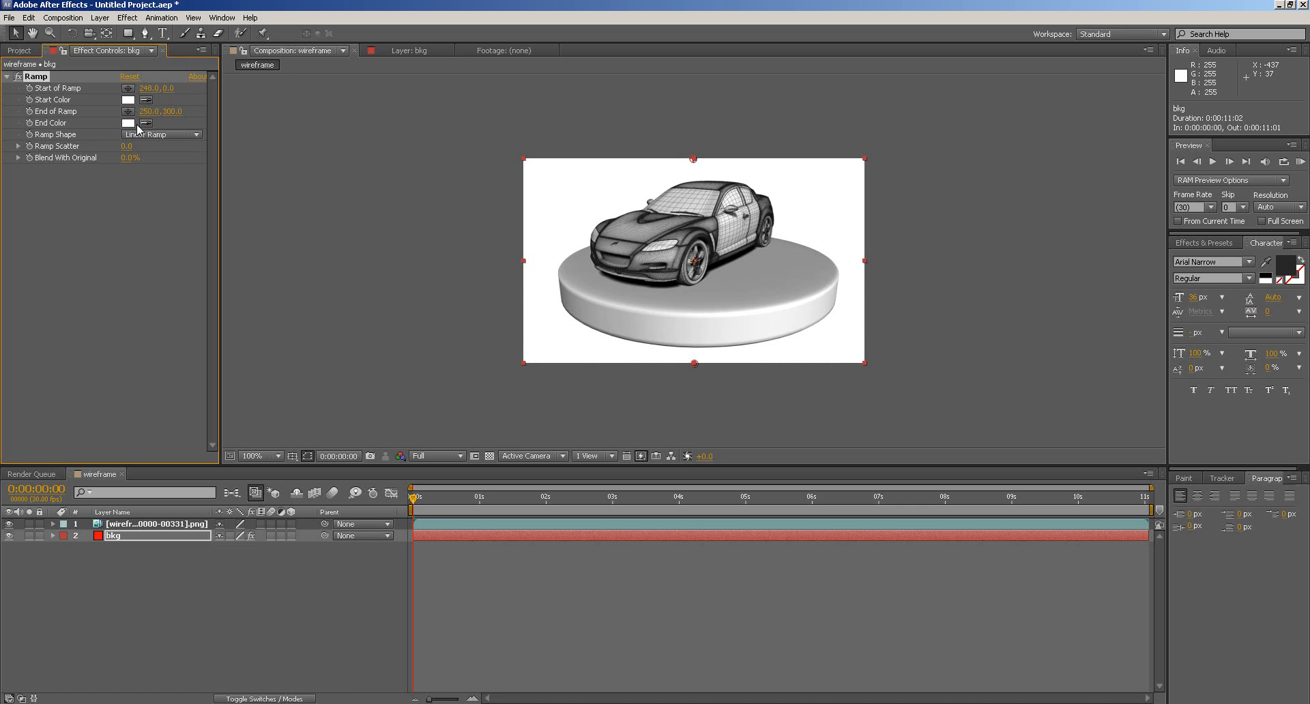
left_click(131, 124)
left_click(977, 400)
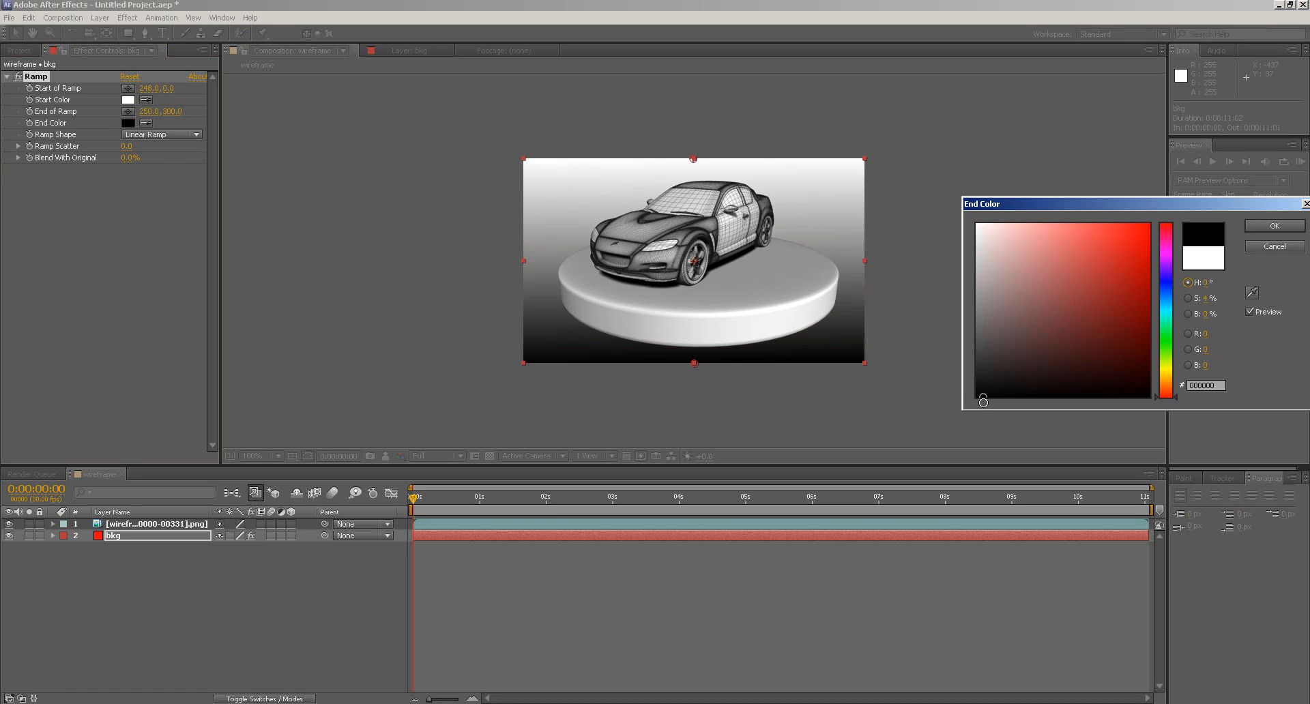
left_click(1283, 227)
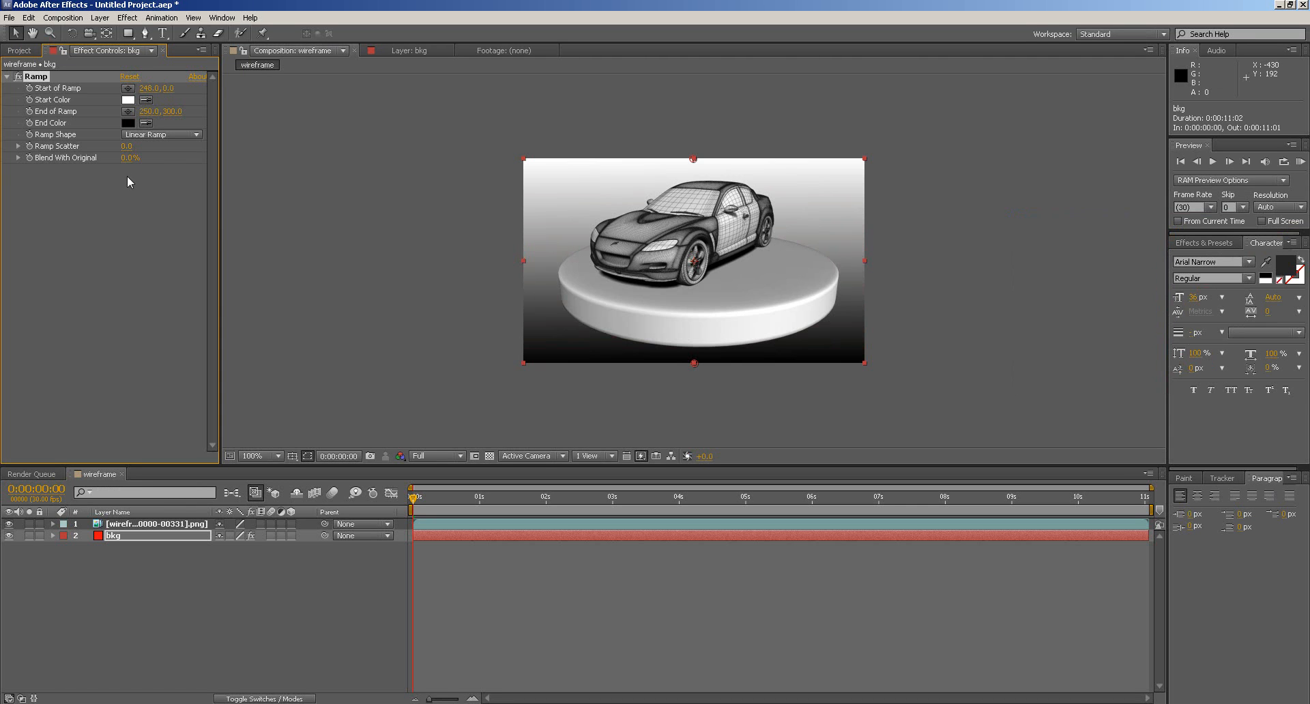
left_click_drag(127, 146, 145, 145)
left_click_drag(418, 498, 392, 514)
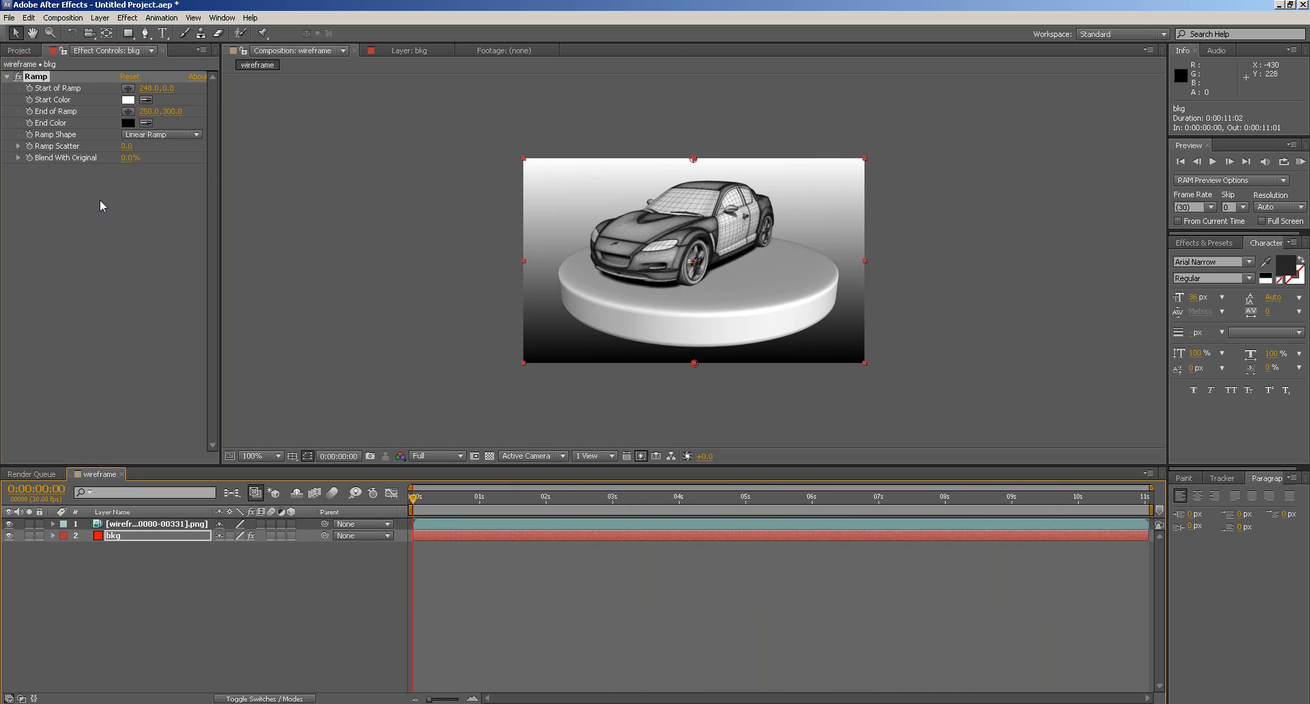
- Set the wireframe composition's frame rate to 25 frames per second and its duration to 0:00:20:02
left_click(19, 50)
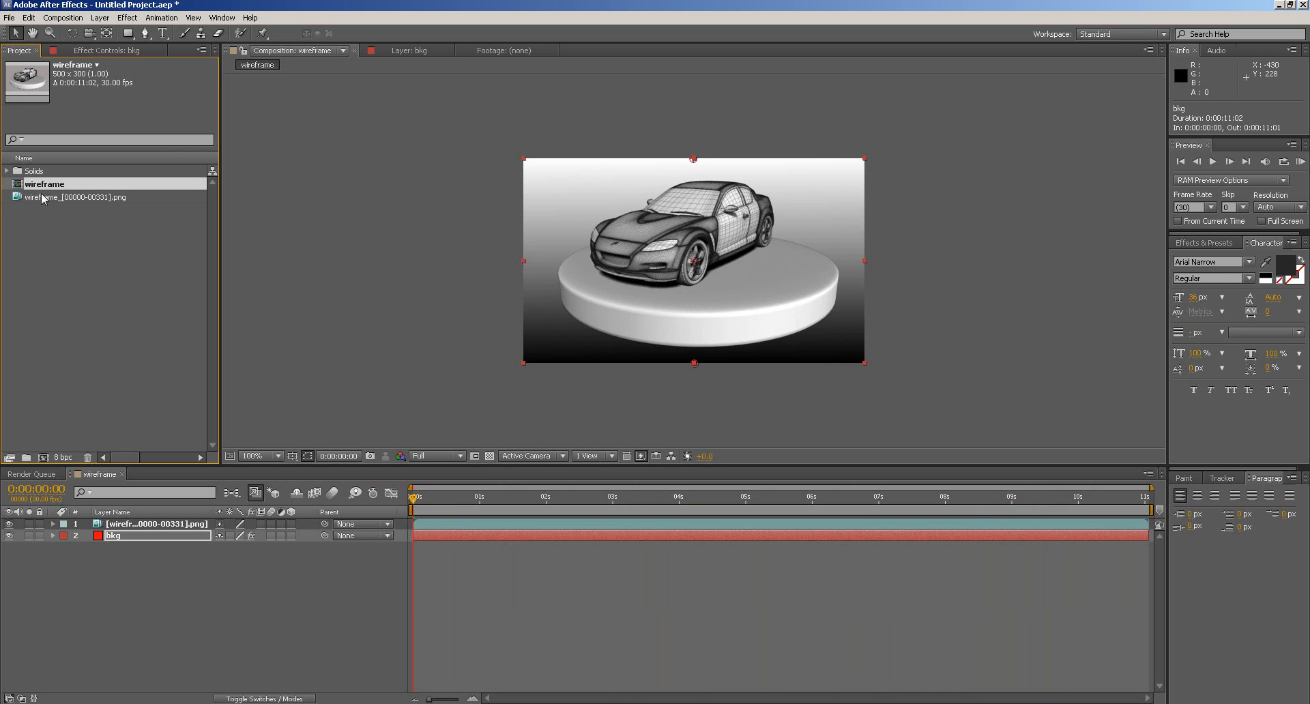
left_click(57, 197)
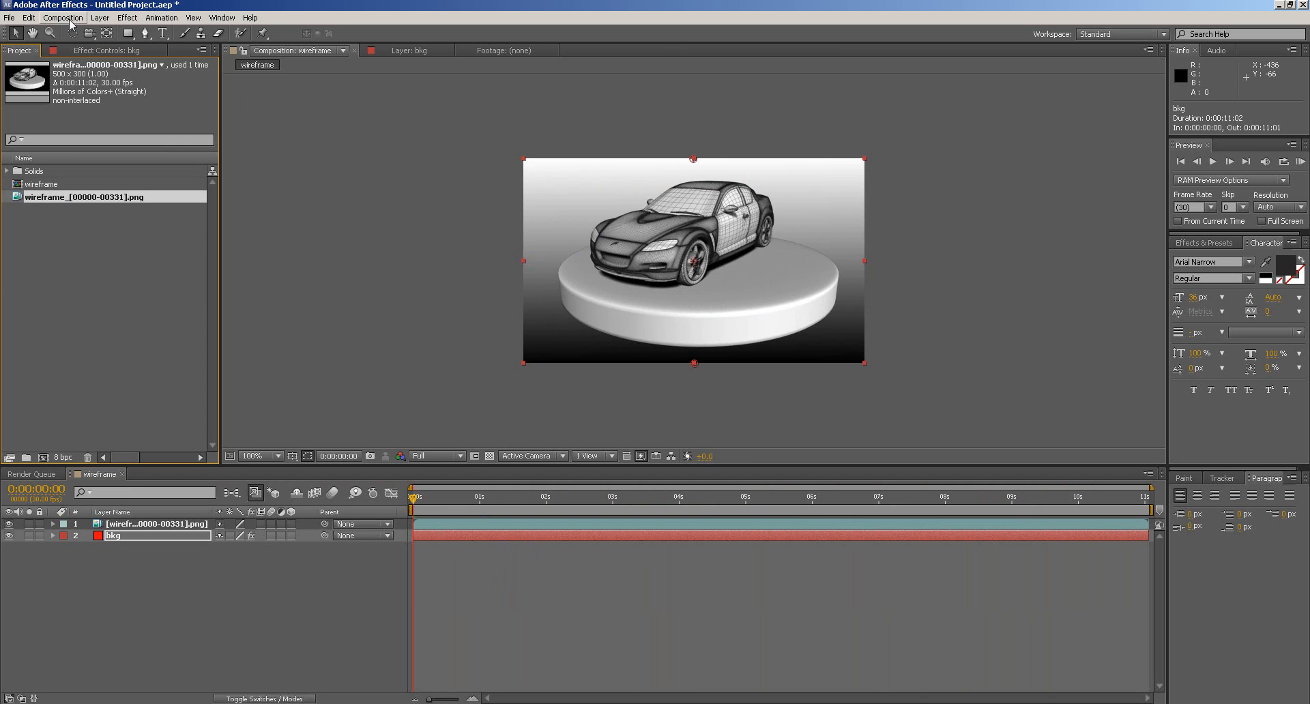
left_click(376, 160)
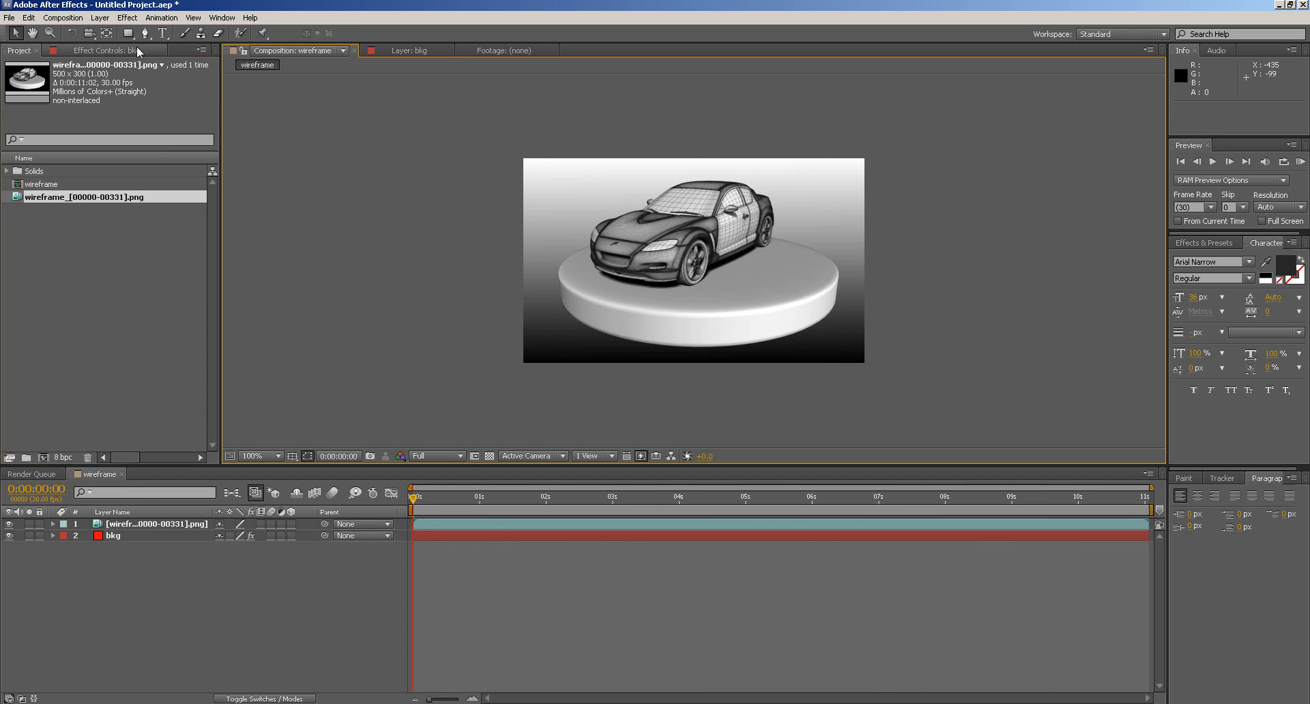
left_click(64, 18)
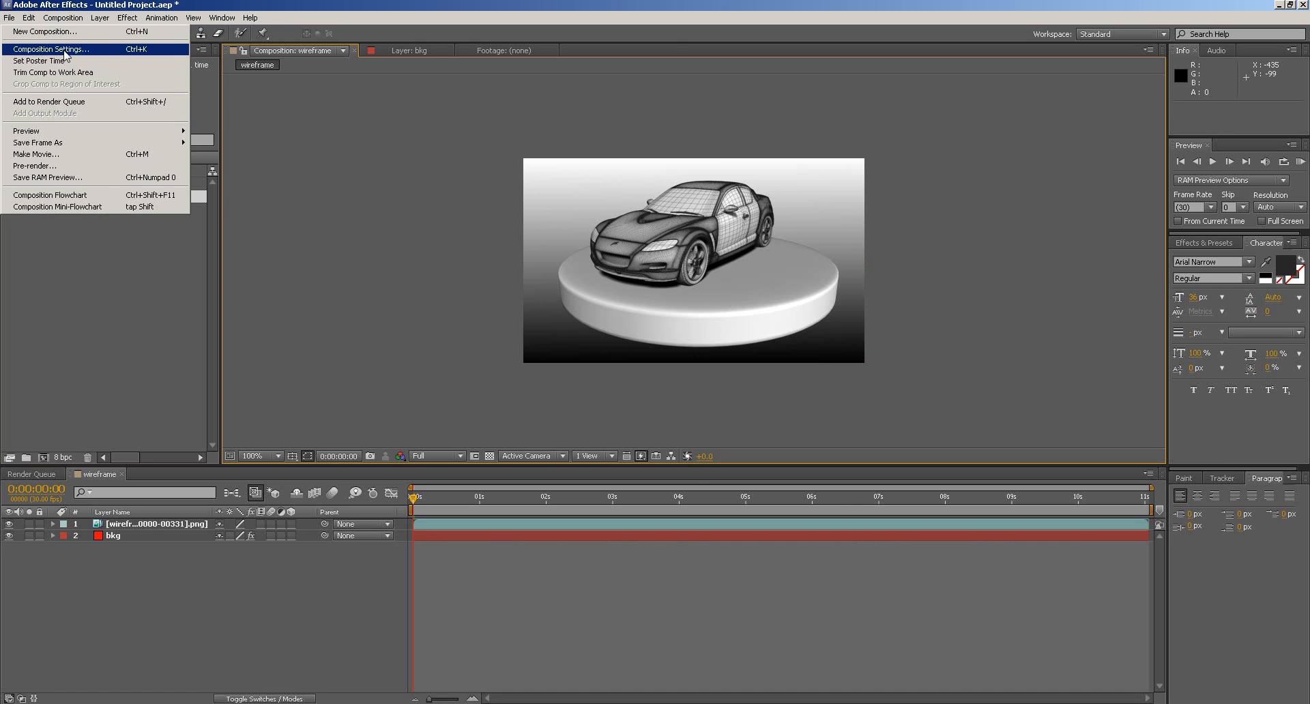
left_click(66, 49)
left_click_drag(503, 179, 335, 138)
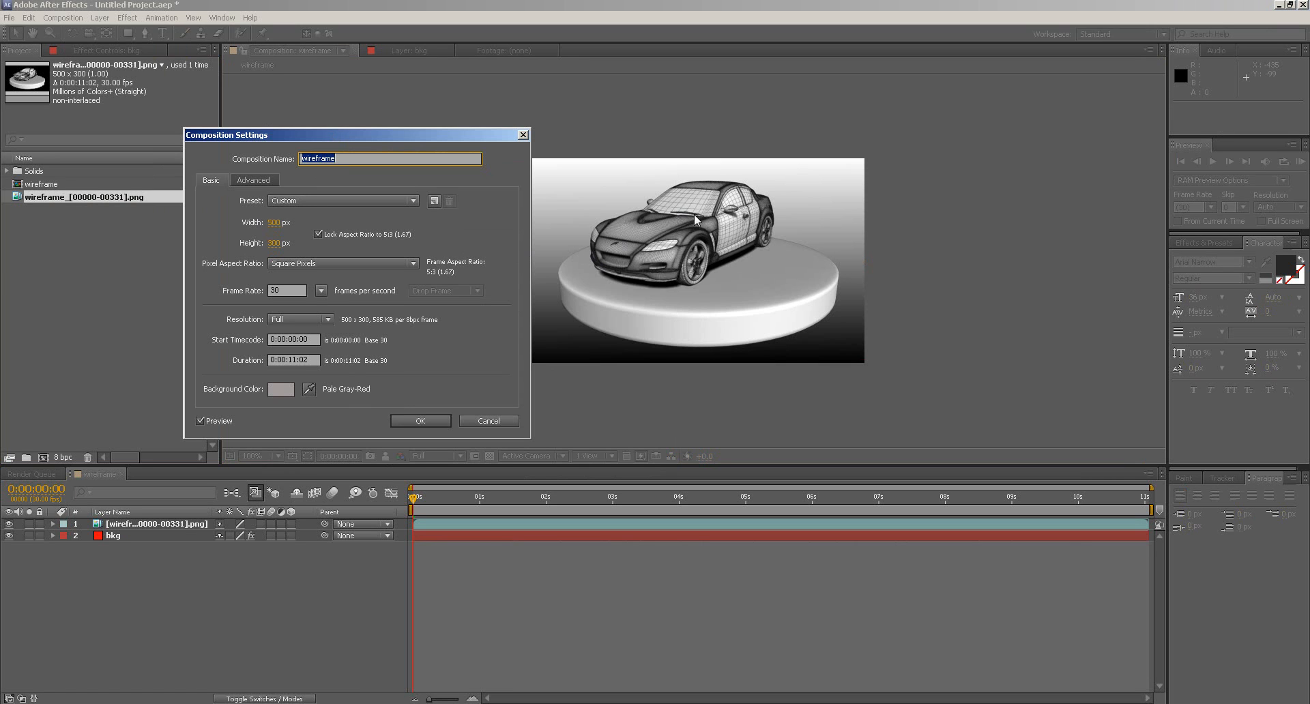
left_click(269, 290)
type("25")
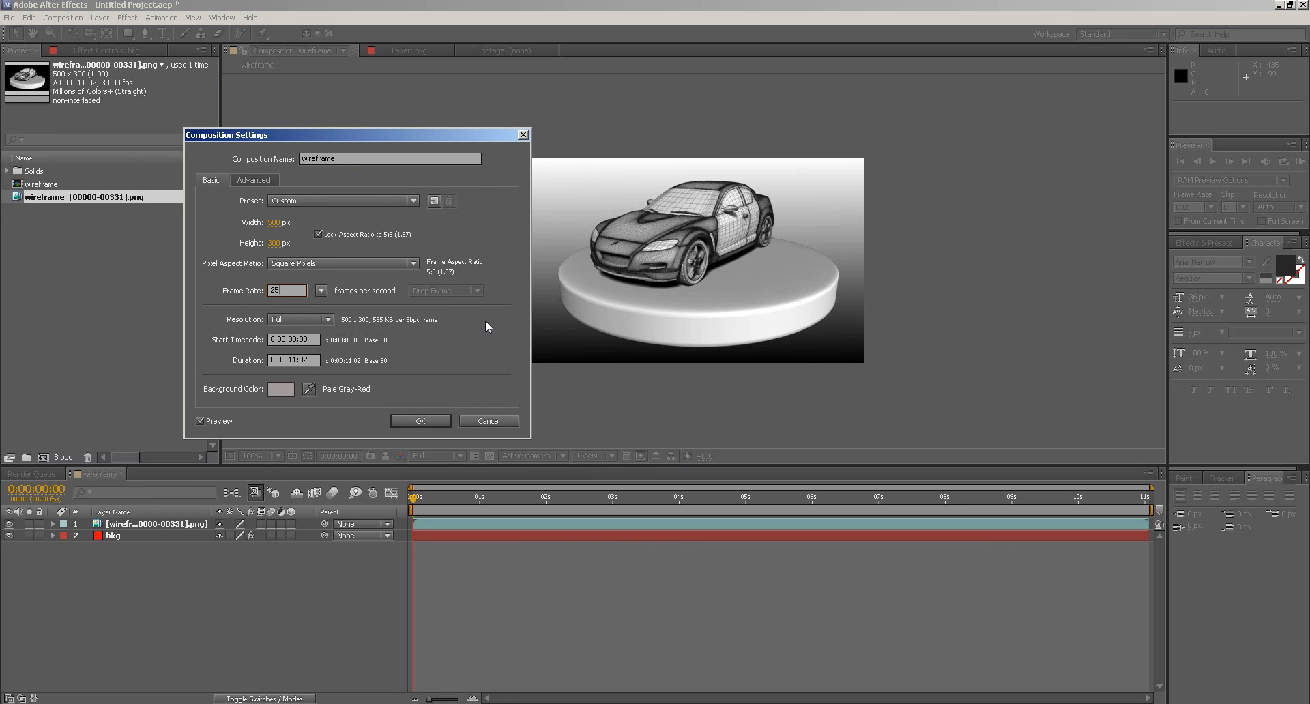
key("Tab")
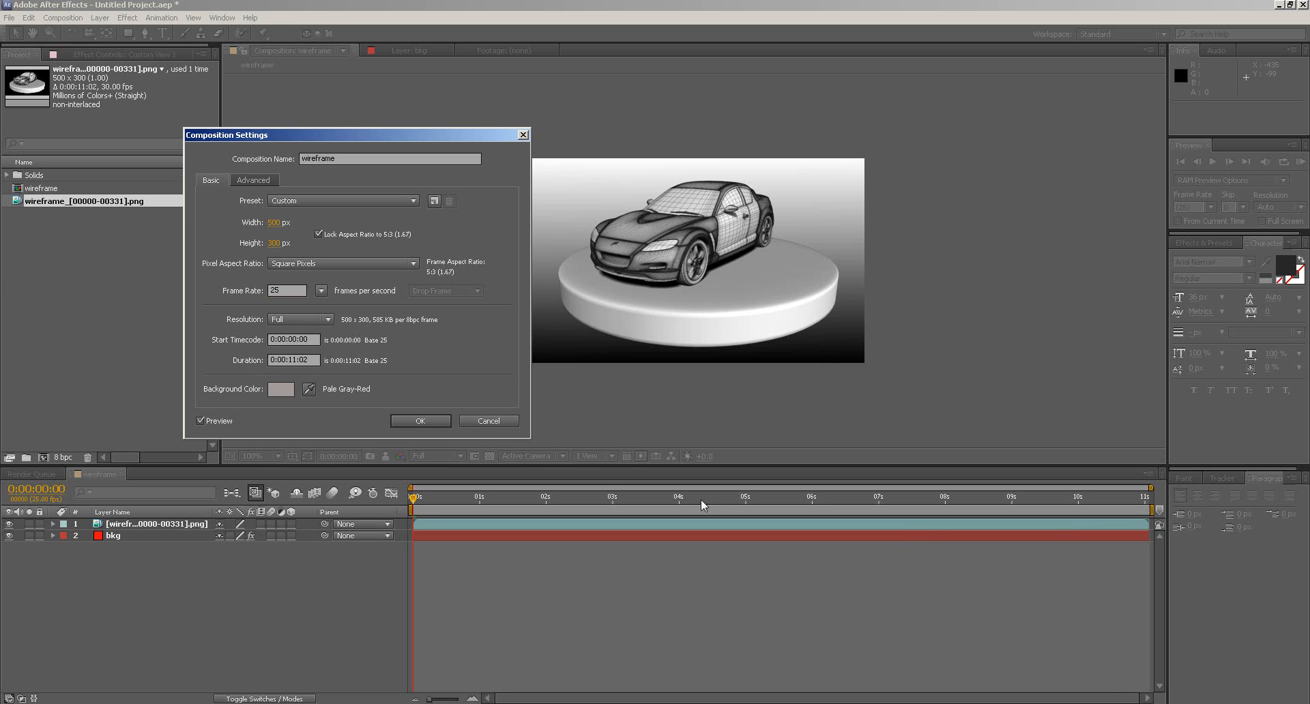
double_click(292, 360)
type("20")
left_click(399, 421)
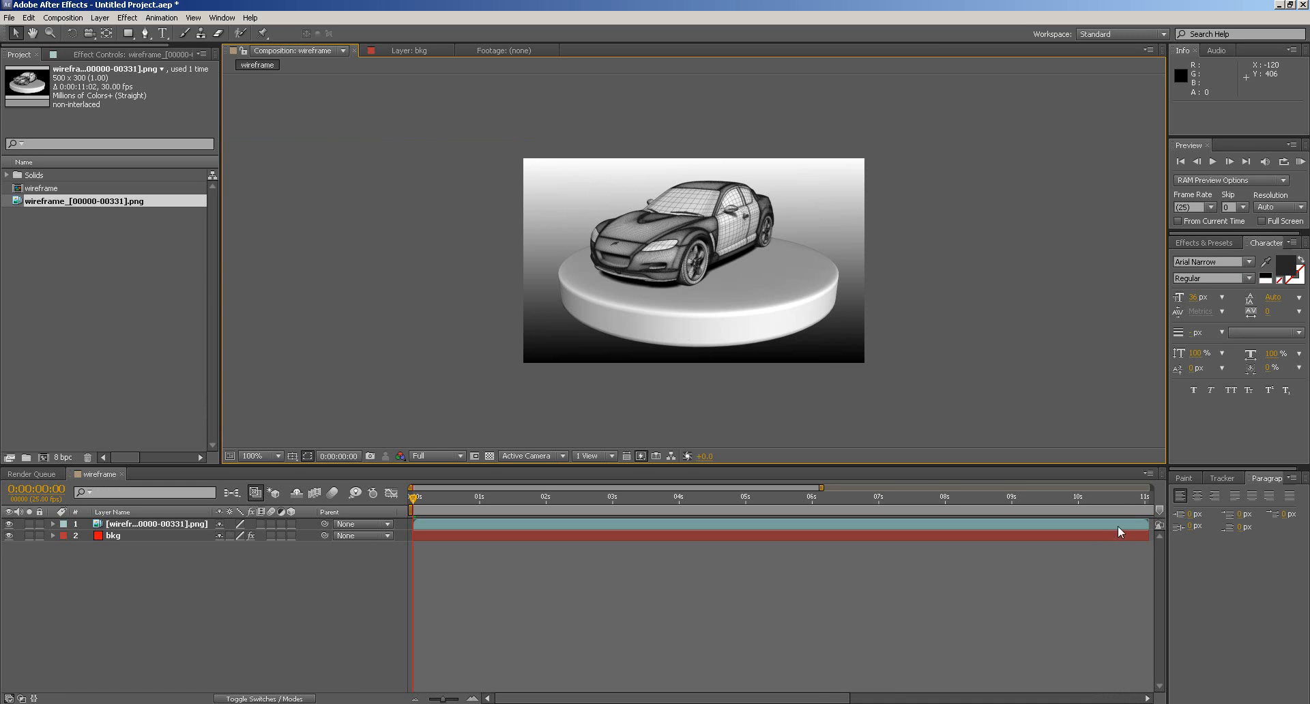
- Shorten the wireframe composition's duration to 0:00:11:02
left_click_drag(803, 698, 1005, 699)
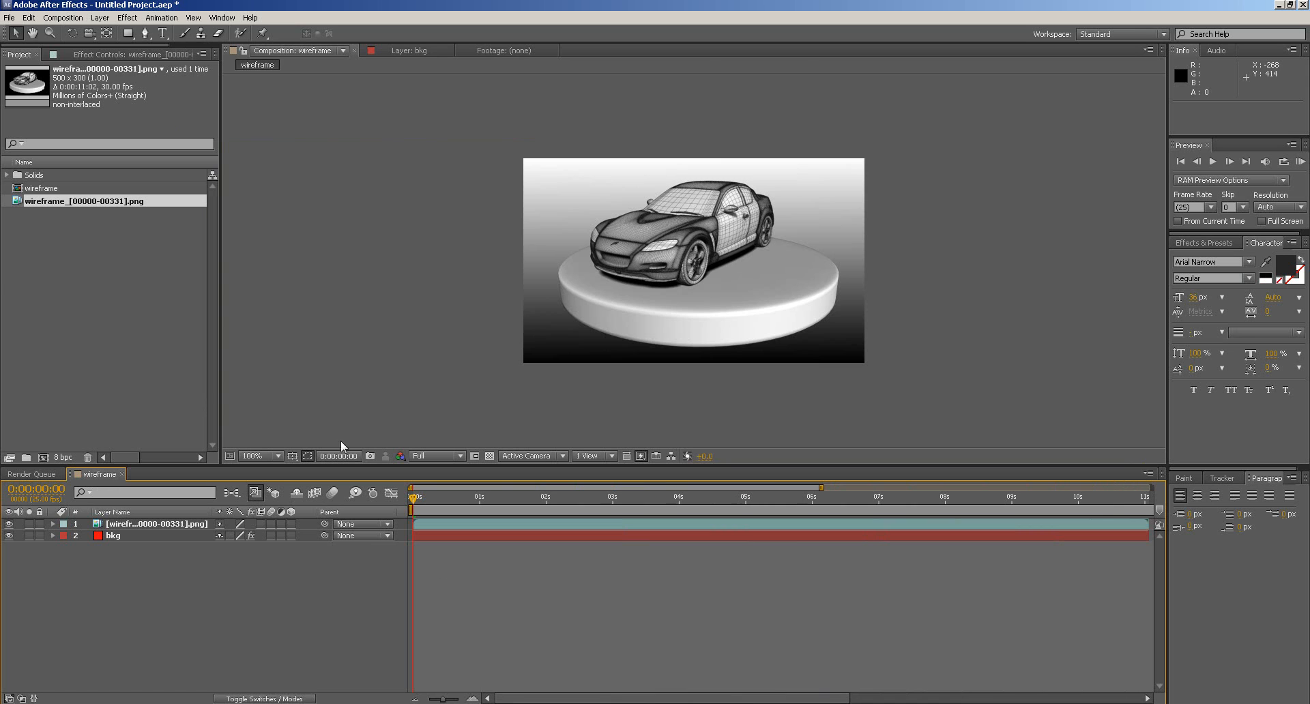
mouse_move(737, 699)
left_mouse_down()
mouse_move(897, 699)
mouse_move(737, 699)
left_mouse_up()
left_click(66, 18)
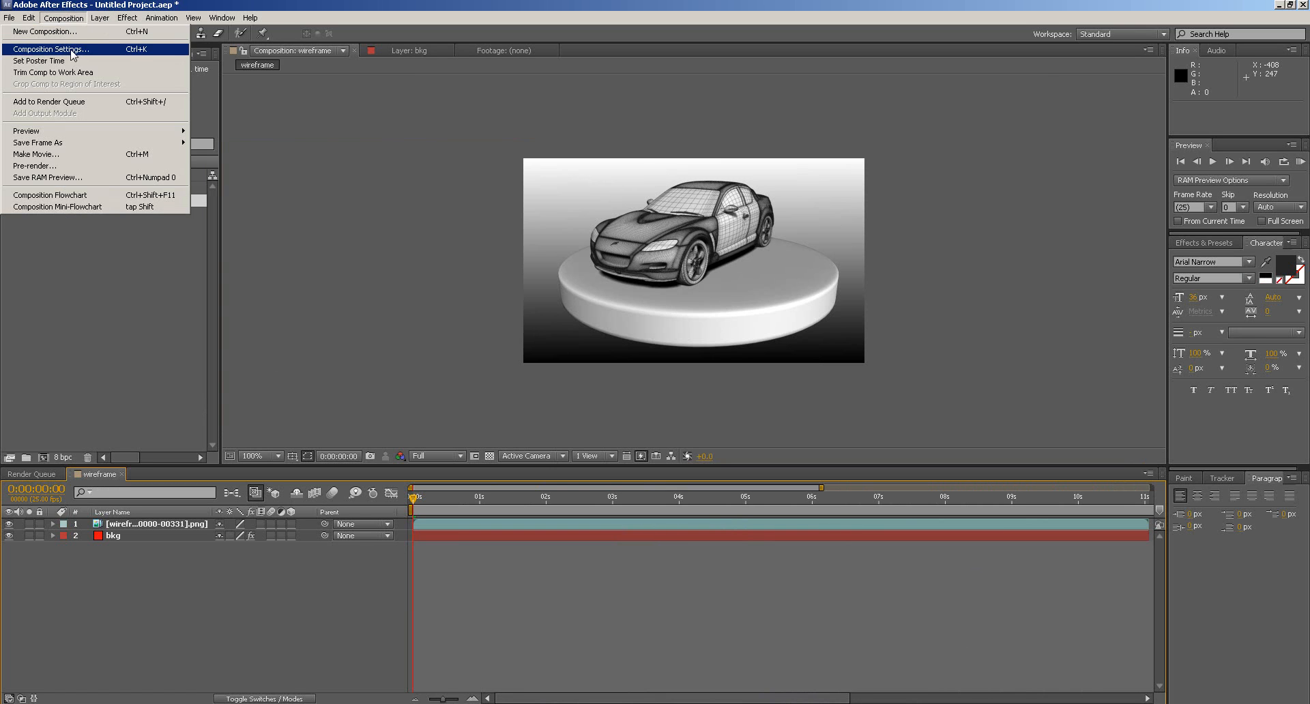
left_click(74, 49)
left_click(298, 359)
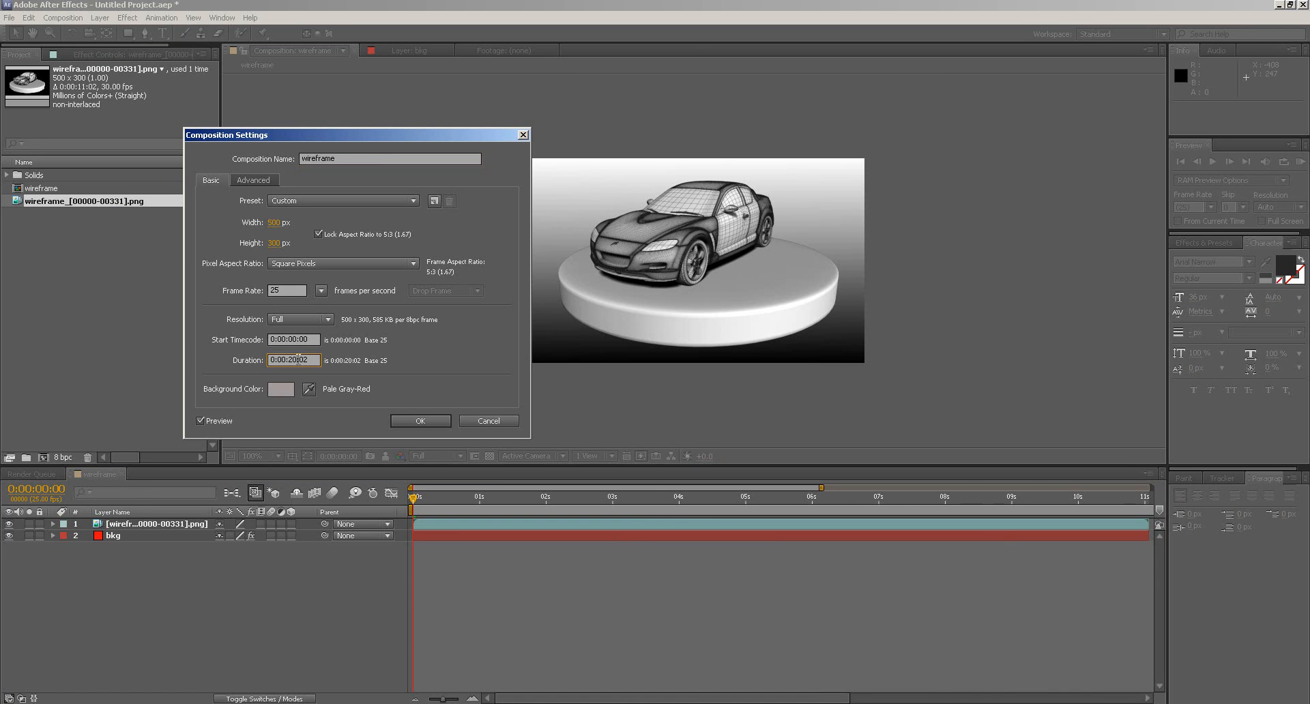
type("11")
left_click(420, 423)
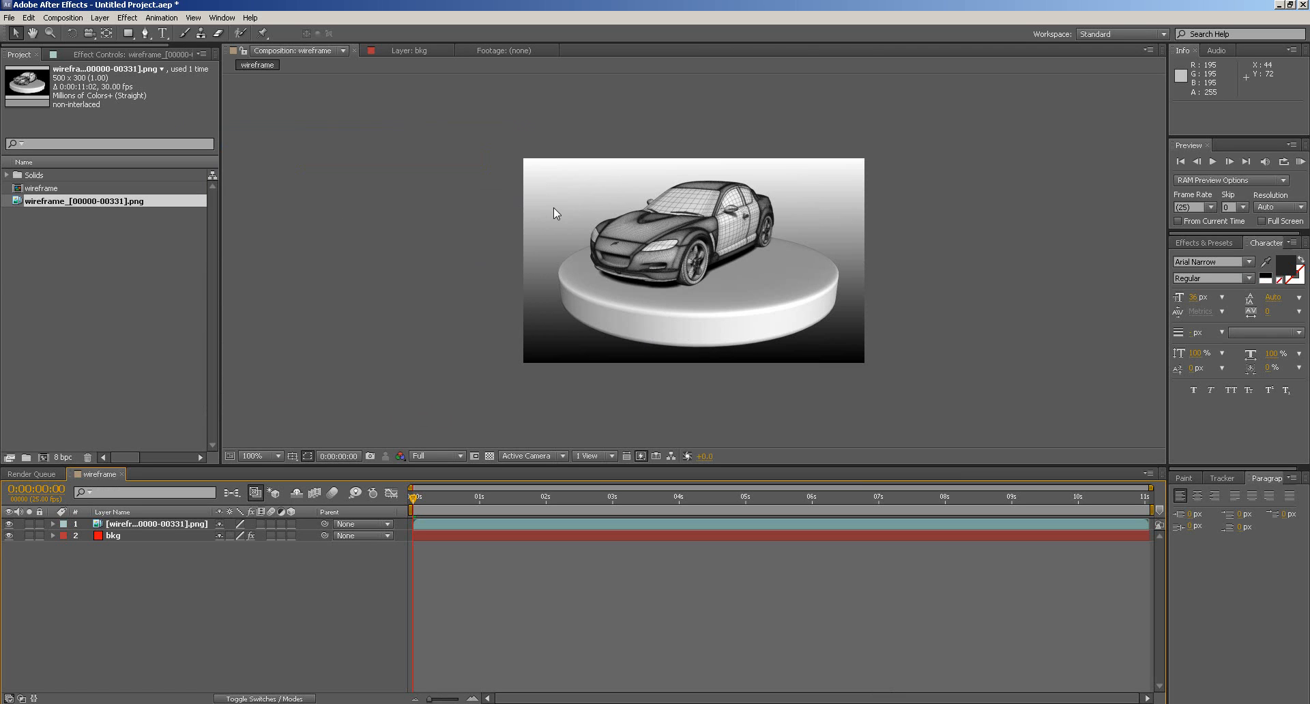
- Create a text layer reading "Car" above the wireframe image sequence and select its text
left_click(118, 525)
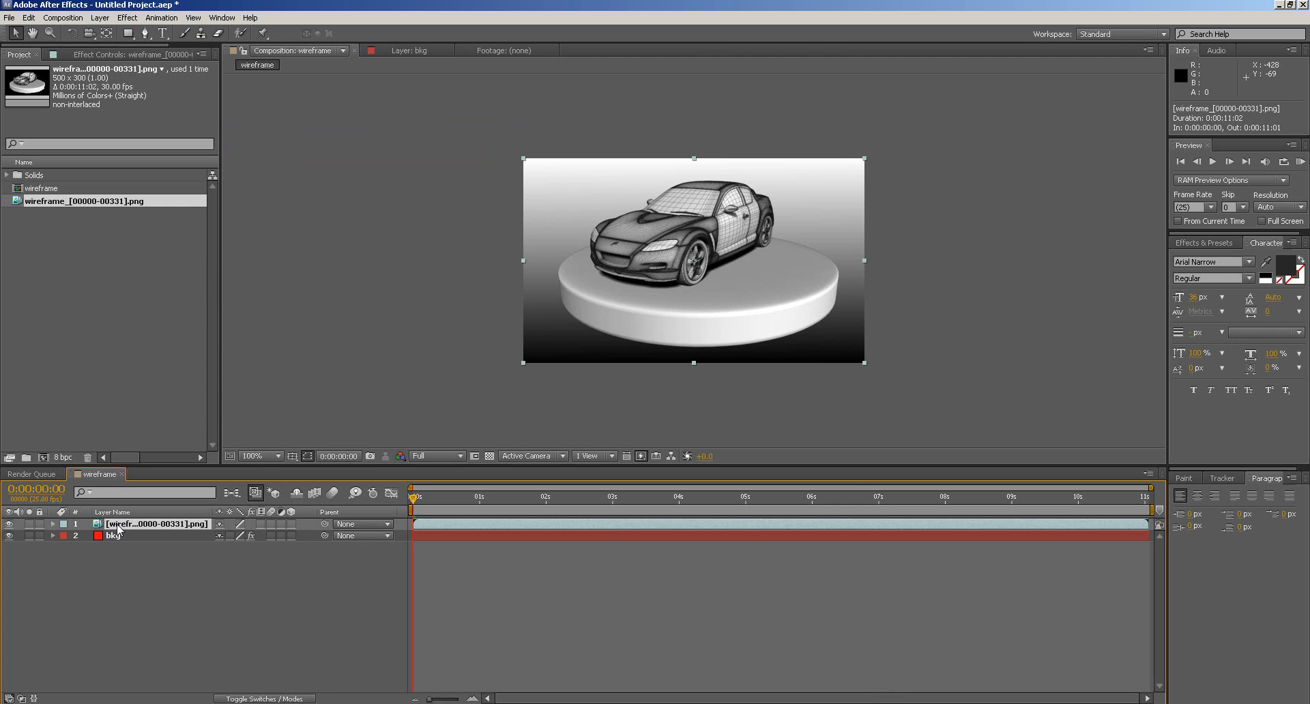
left_click(102, 18)
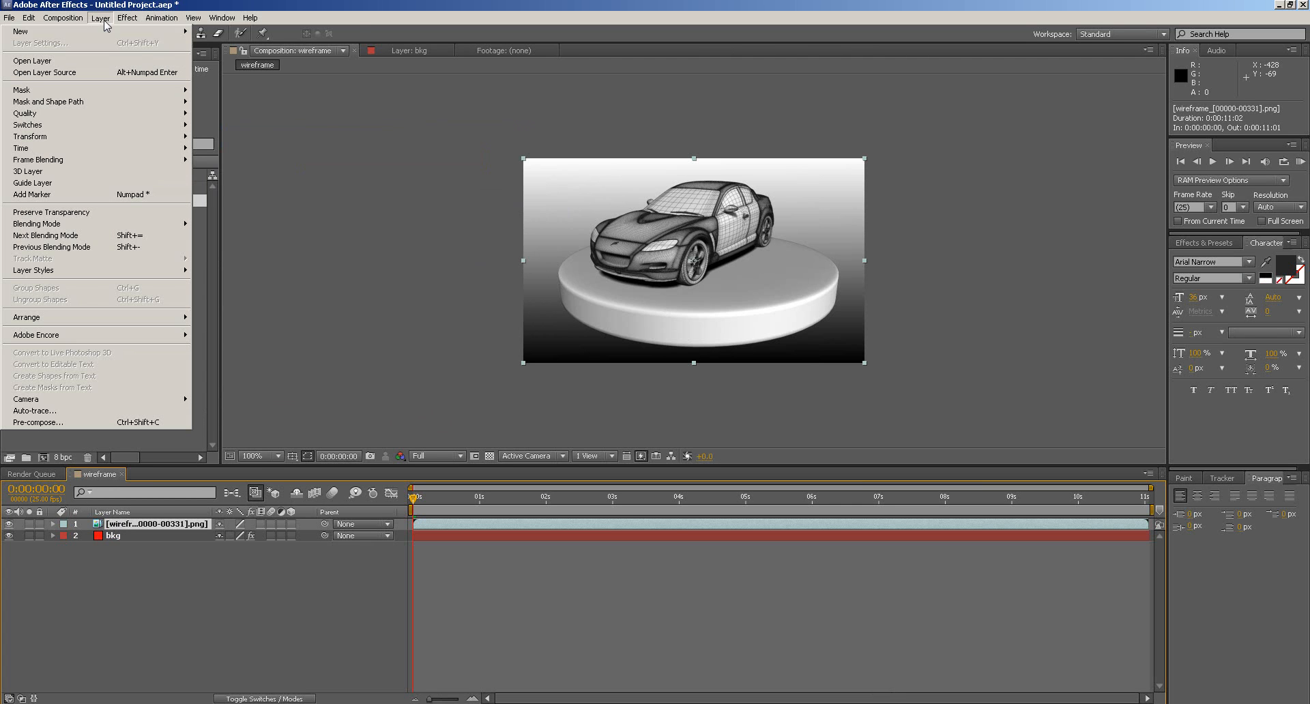
mouse_move(107, 32)
left_click(251, 32)
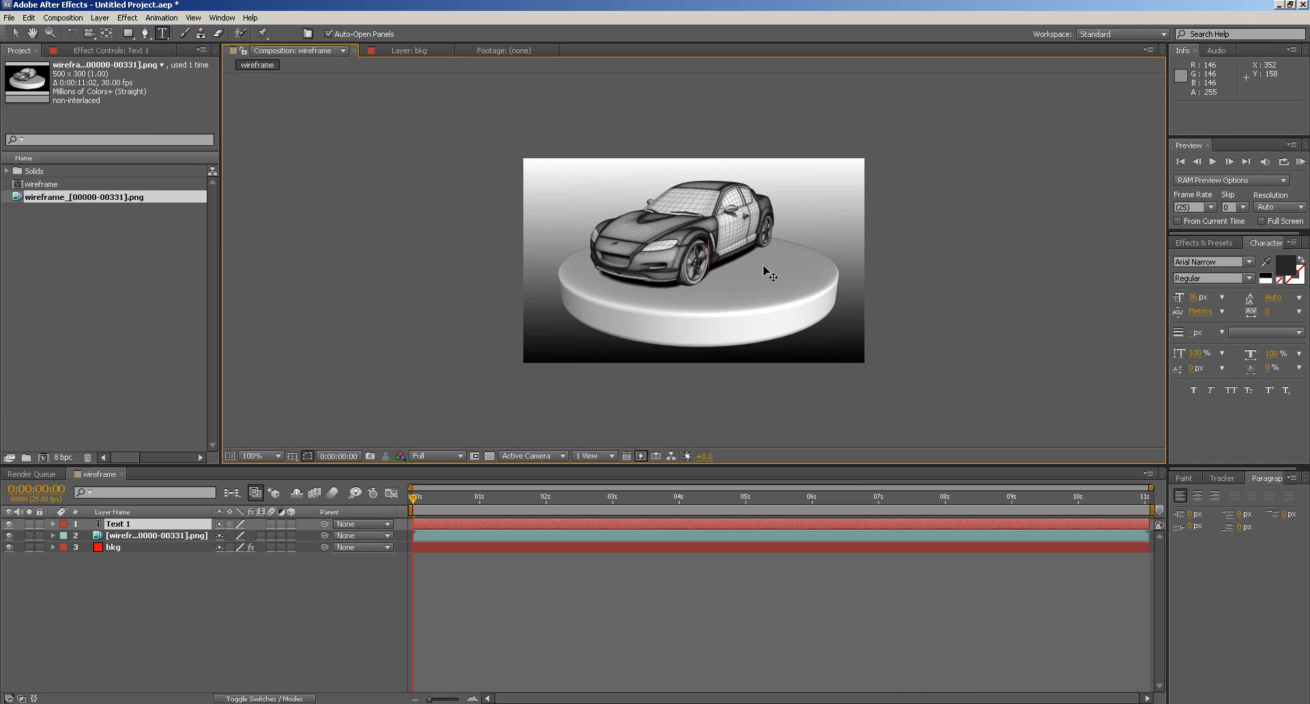
left_click_drag(737, 254, 695, 254)
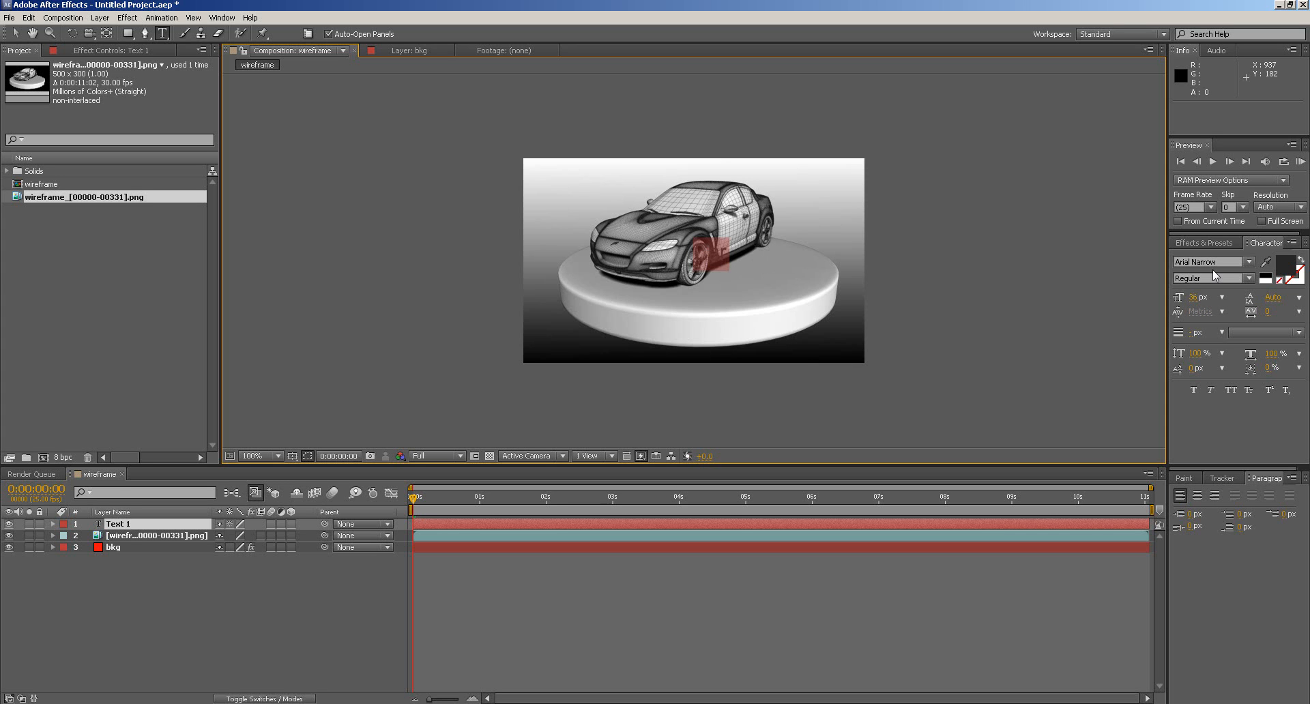
- Set the Car text's fill color to light blue, hex B3D3FA
left_click(222, 17)
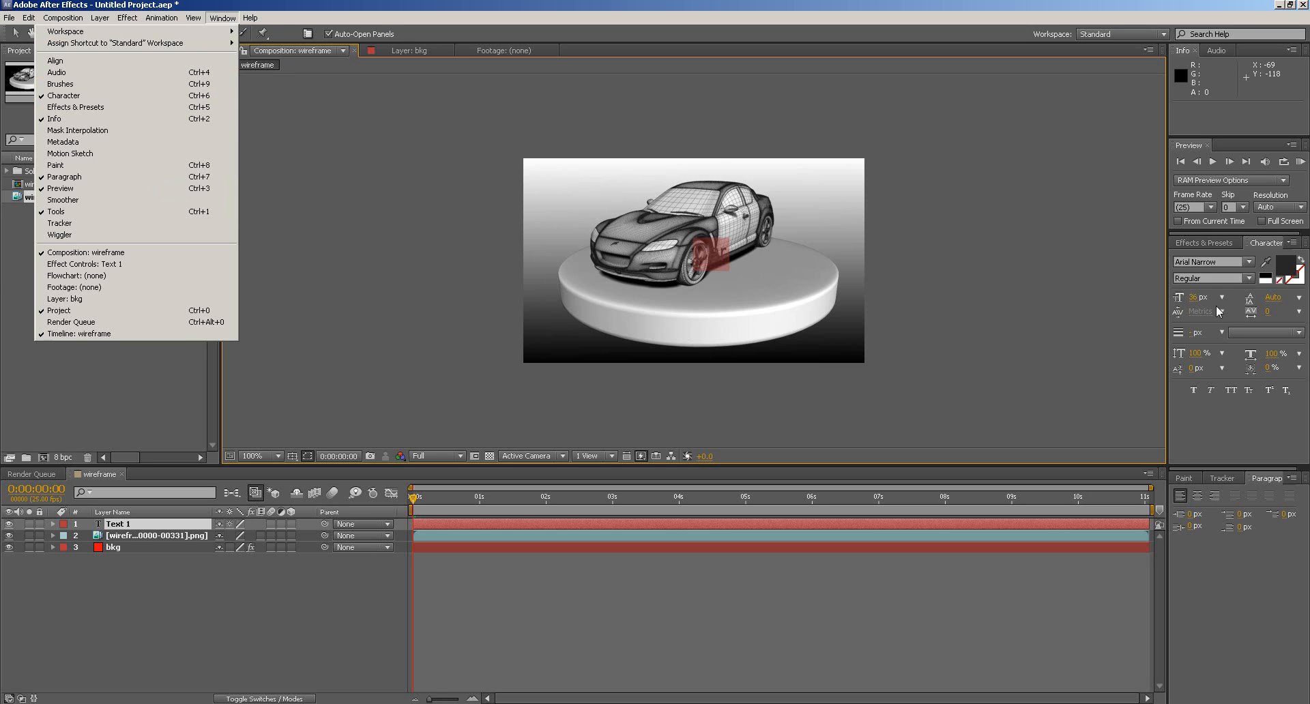
left_click(1284, 268)
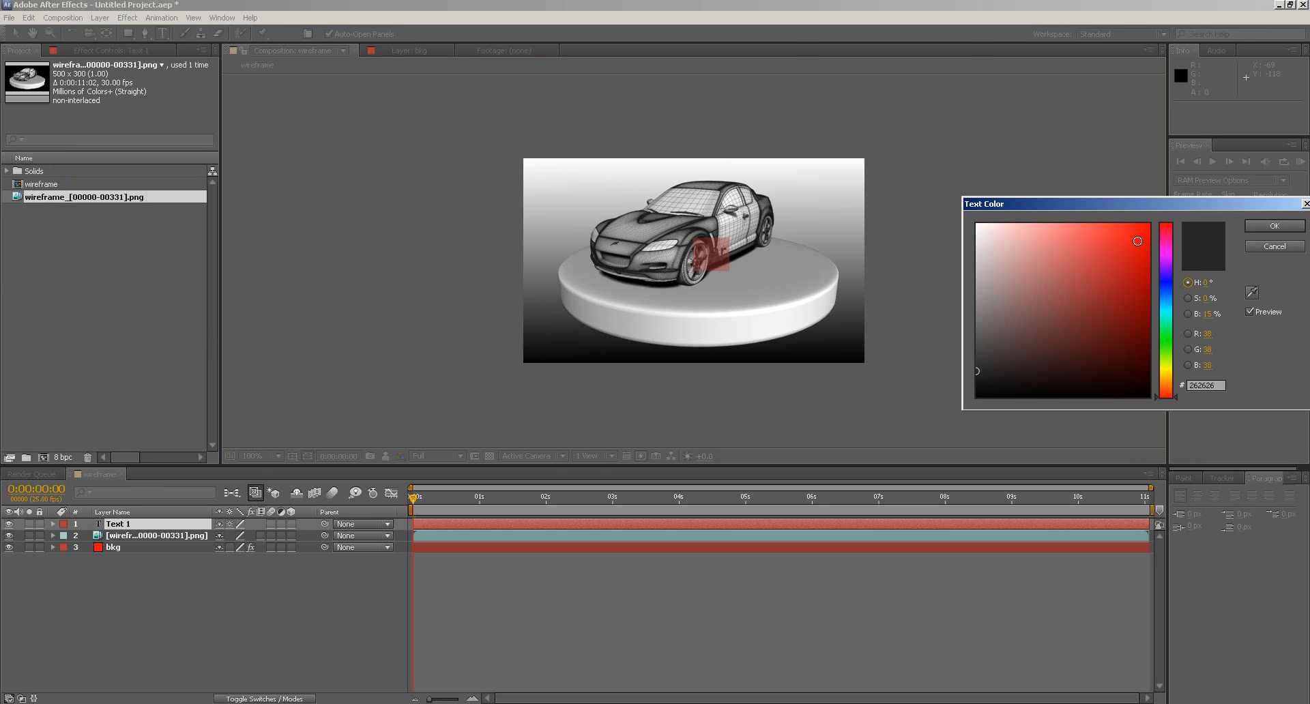
left_click(1137, 241)
left_click_drag(1164, 321, 1164, 294)
left_click_drag(1069, 244, 1025, 226)
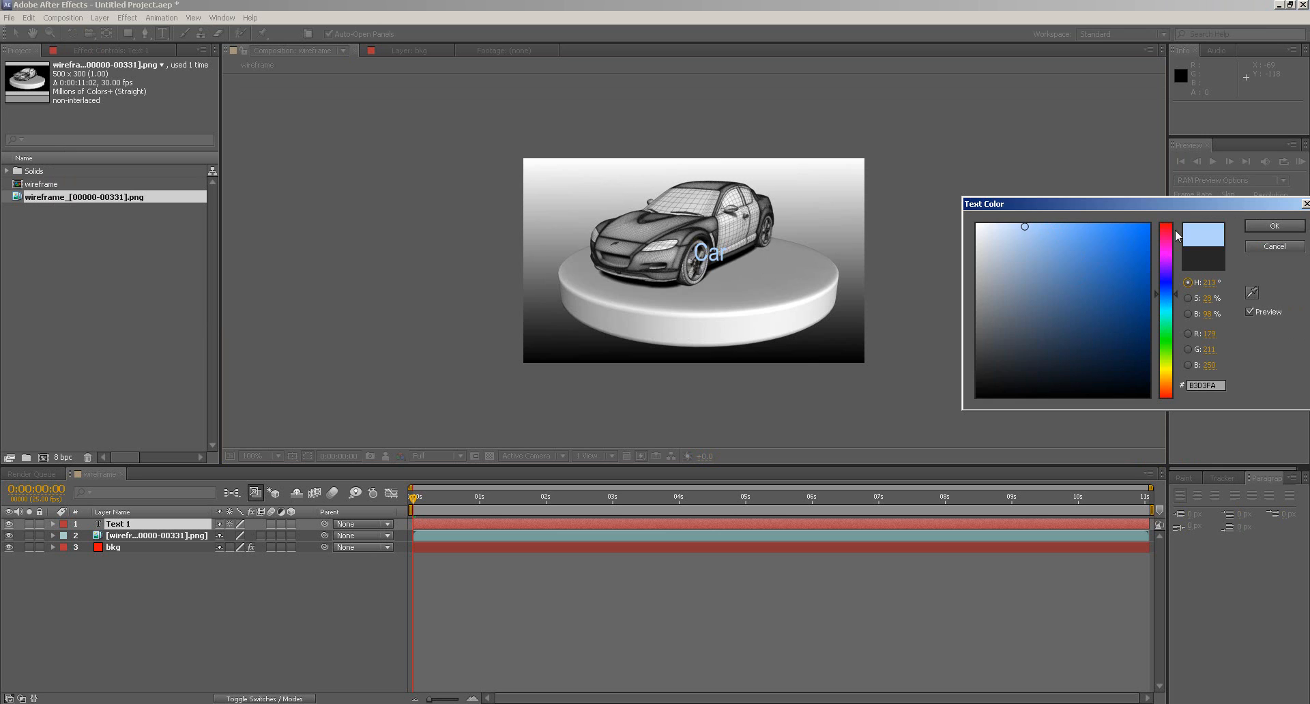
left_click(1268, 226)
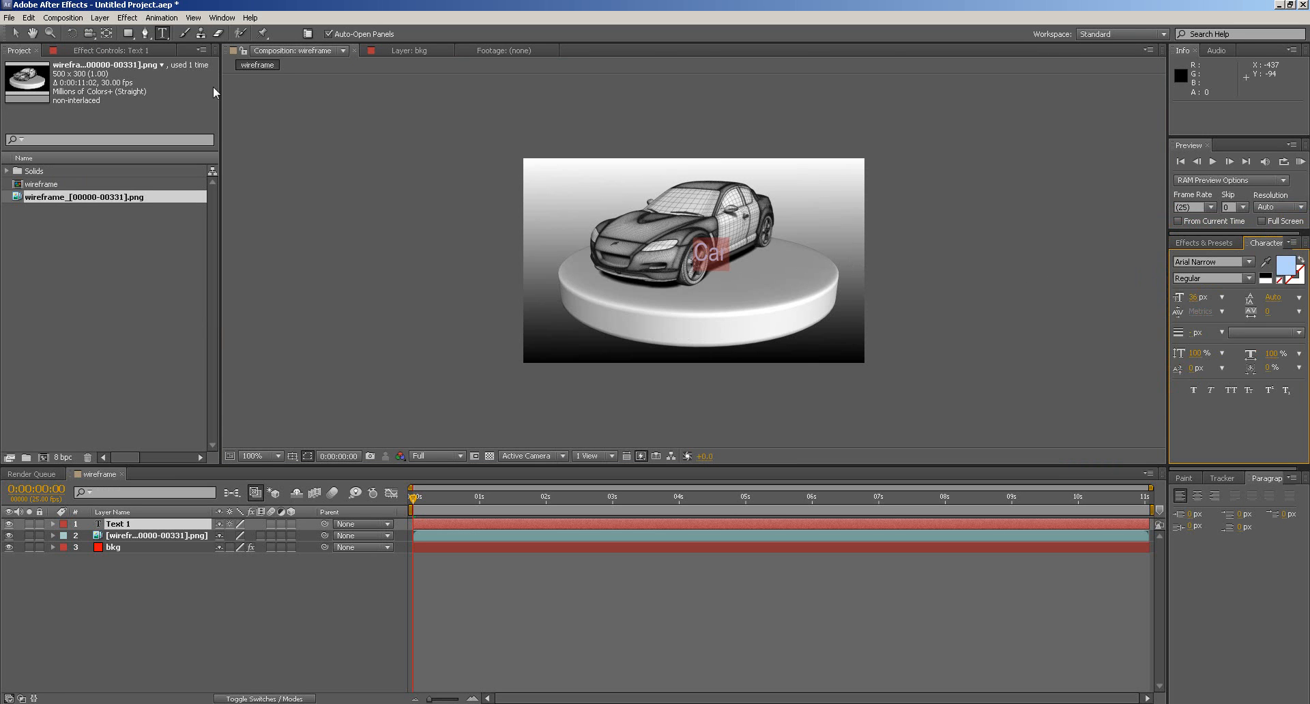
- Move the Car text to the lower-left corner of the composition frame and set its font size to 34 px
left_click(15, 33)
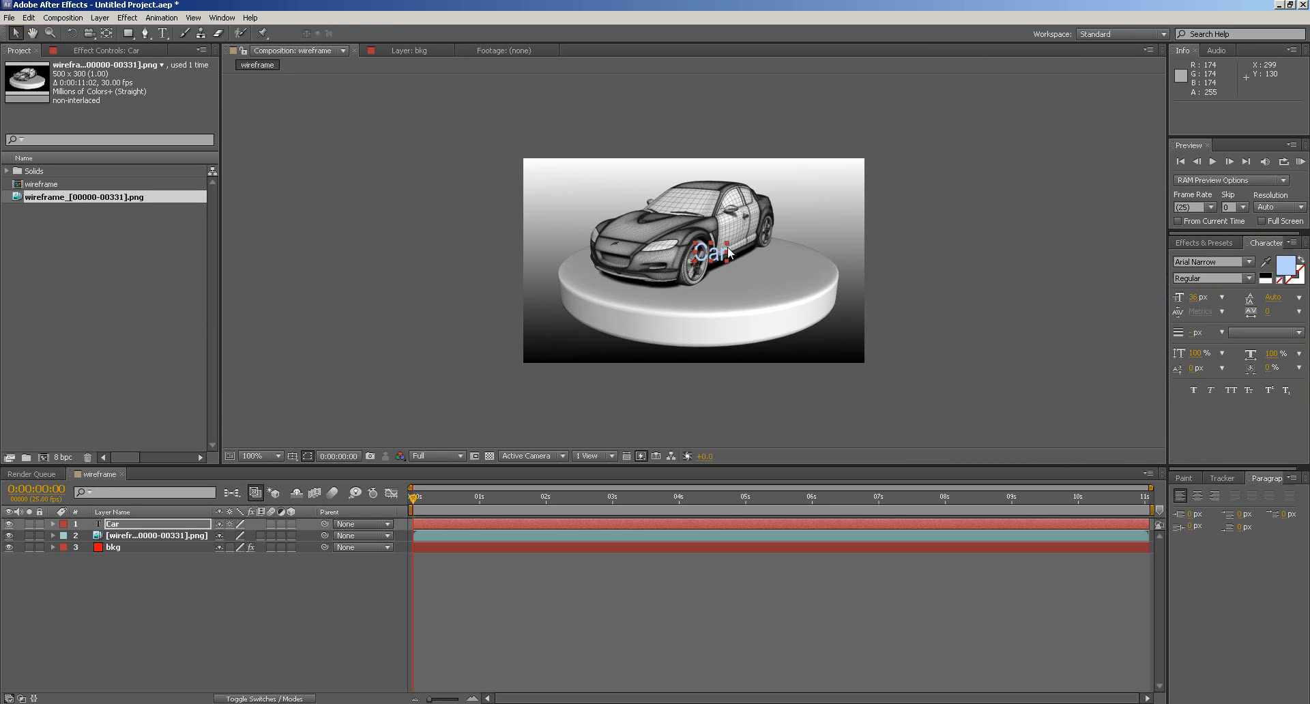
left_click_drag(715, 256, 559, 348)
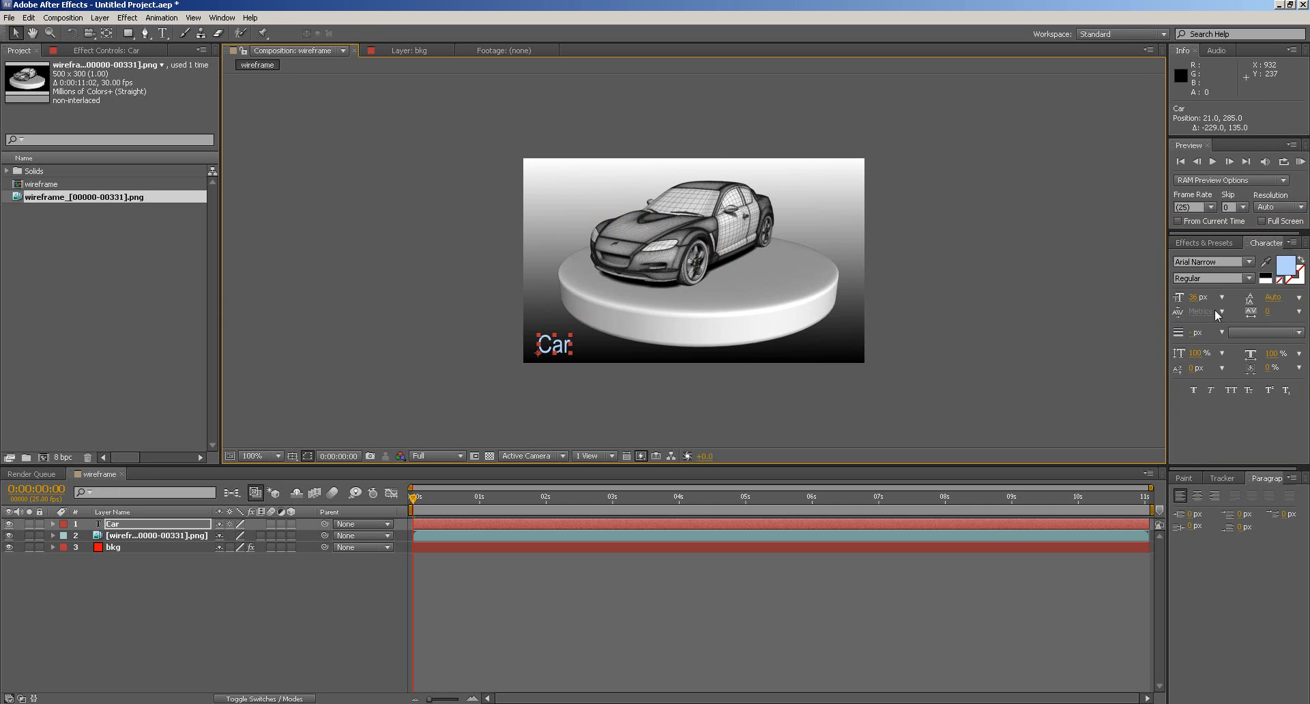
left_click_drag(1195, 304, 1196, 301)
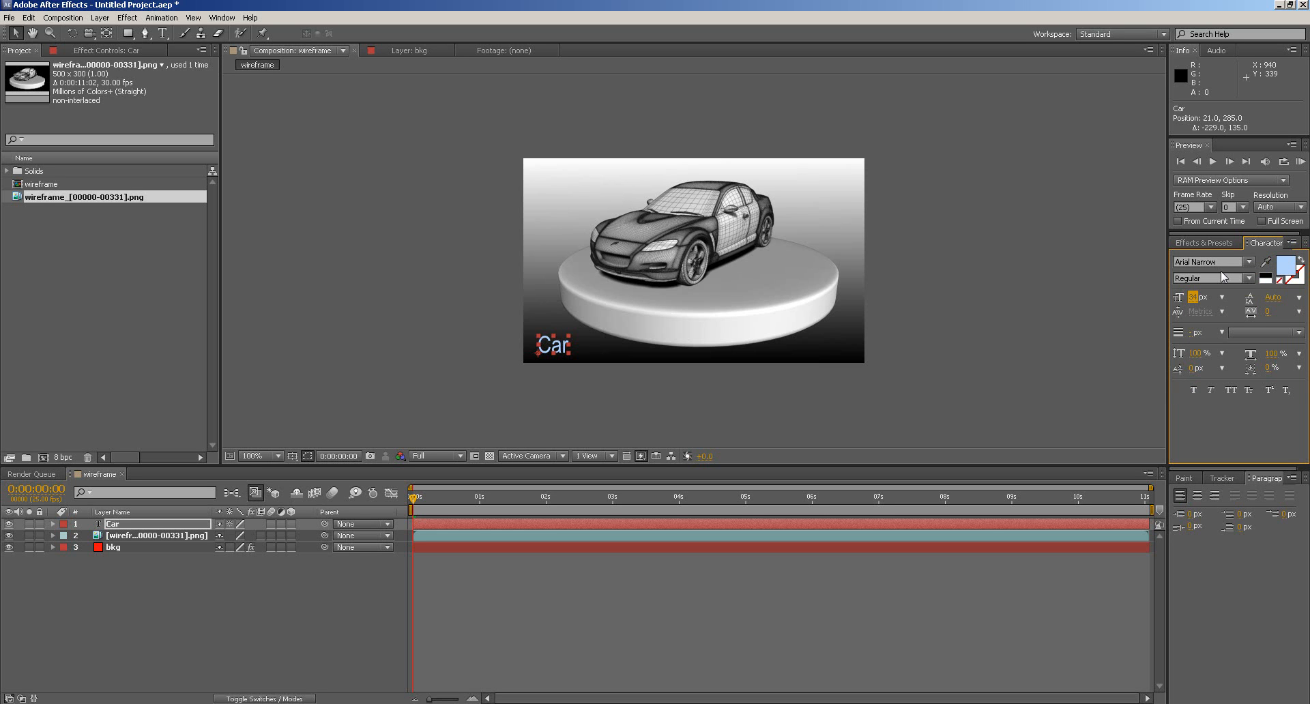
- Try the Arno Pro typeface on the Car text and return it to Arial Narrow
left_click(1249, 280)
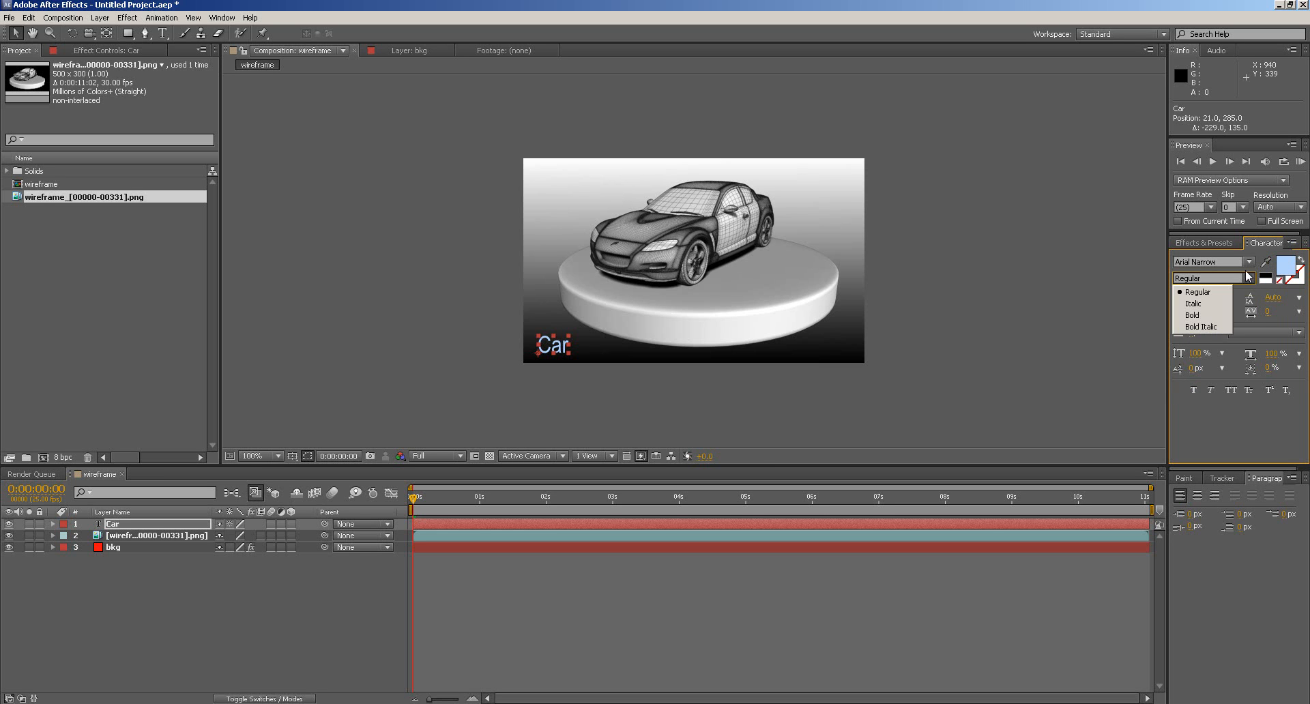
left_click(1249, 262)
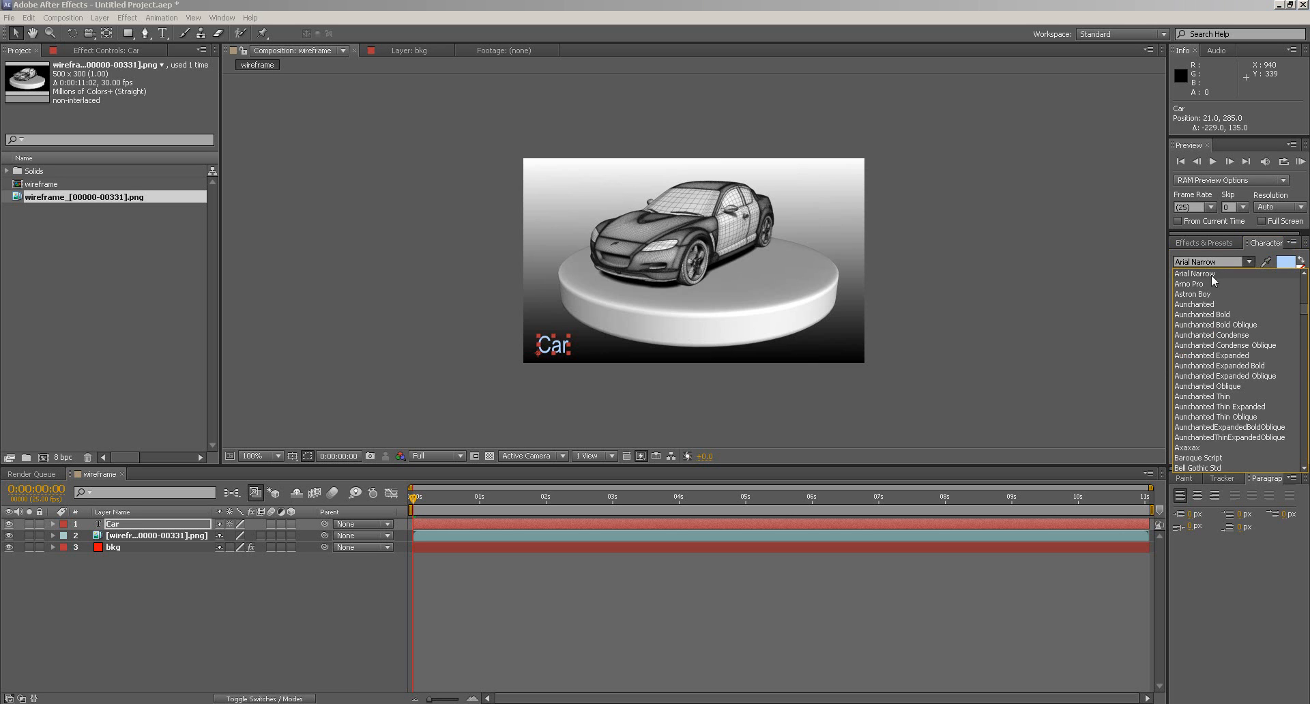
left_click(1188, 285)
left_click(1249, 262)
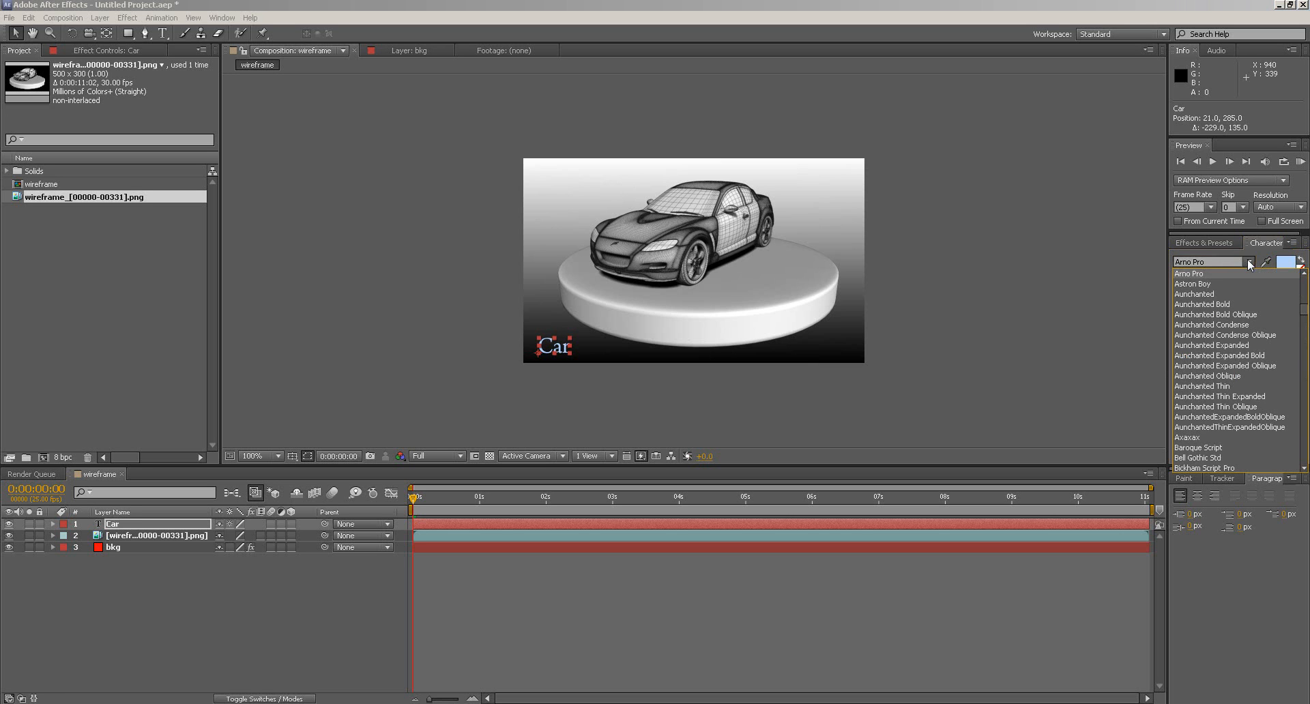
left_click(1200, 283)
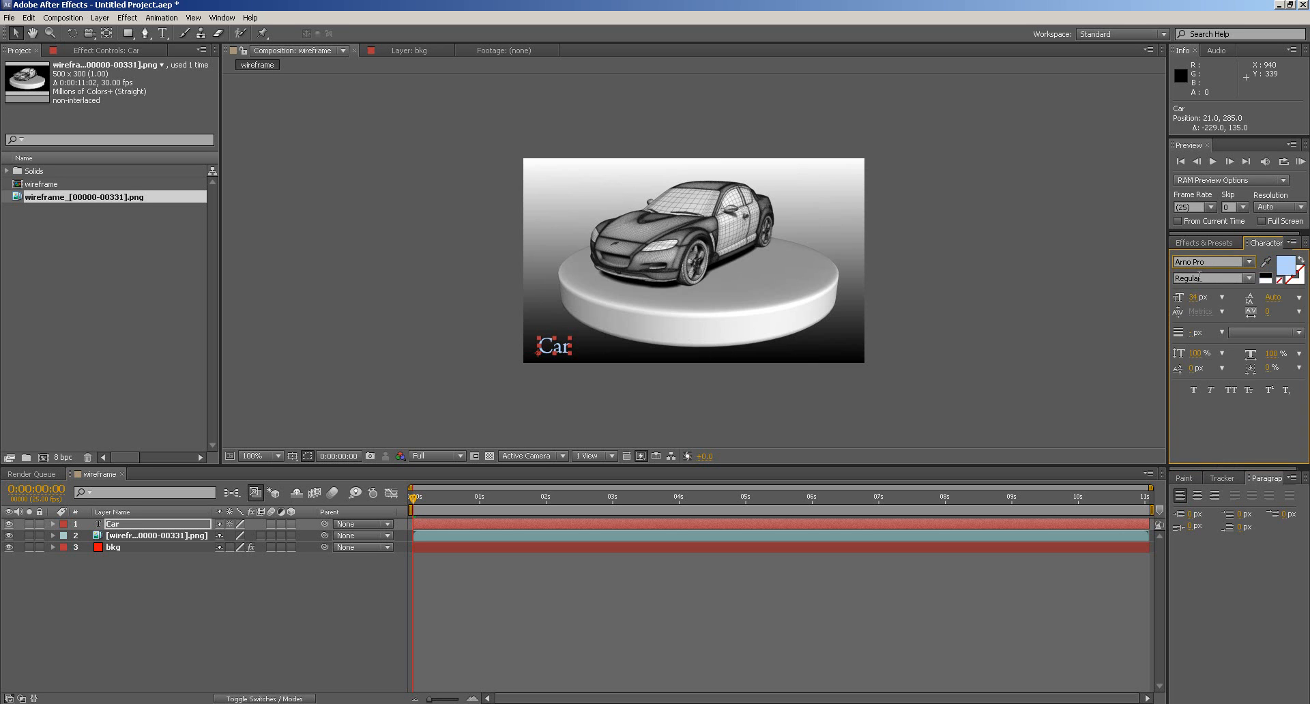
left_click(1249, 262)
left_click(1304, 274)
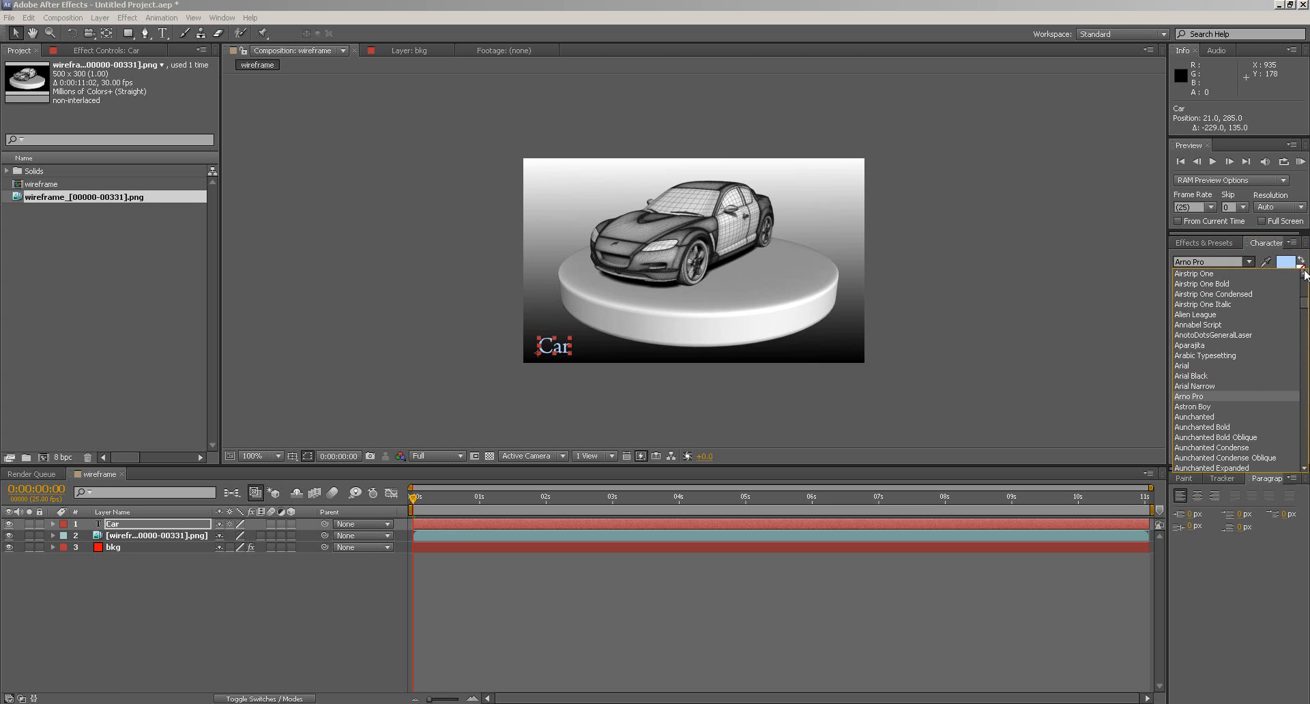
left_click(1190, 386)
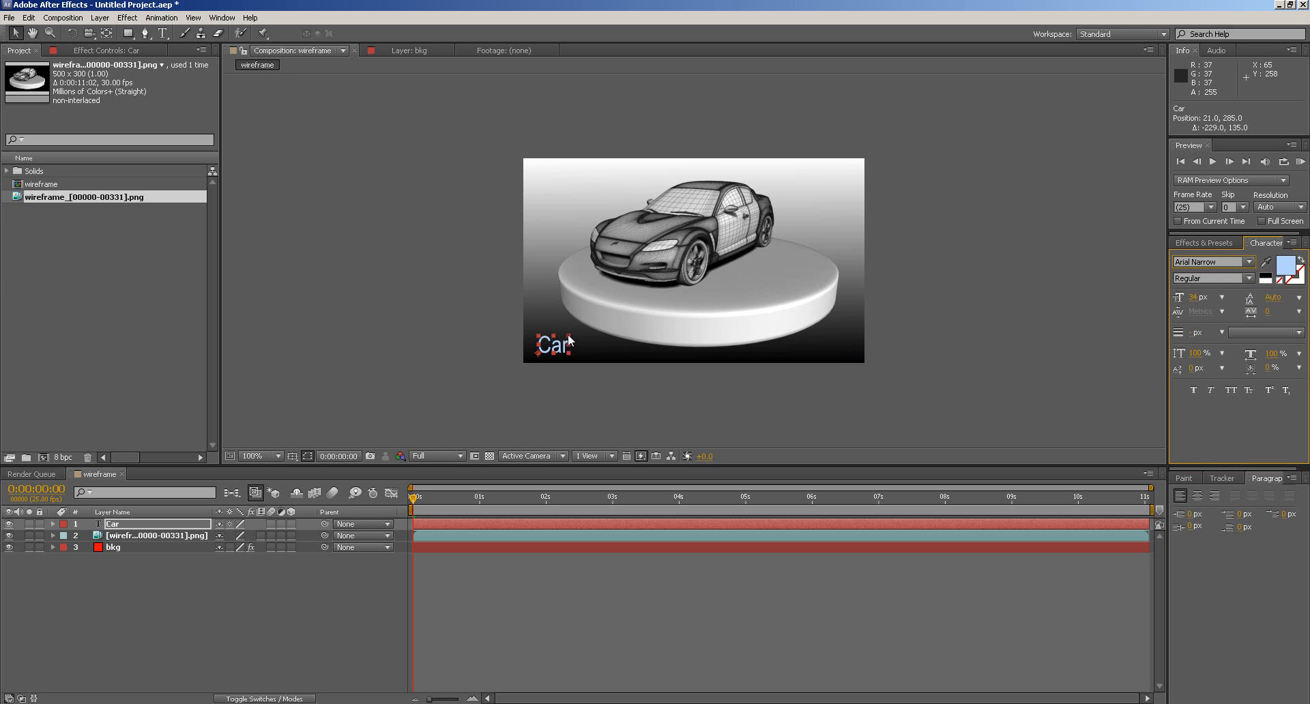
- Scale the Car text layer up to about 161% and deselect it
left_click_drag(570, 339, 592, 325)
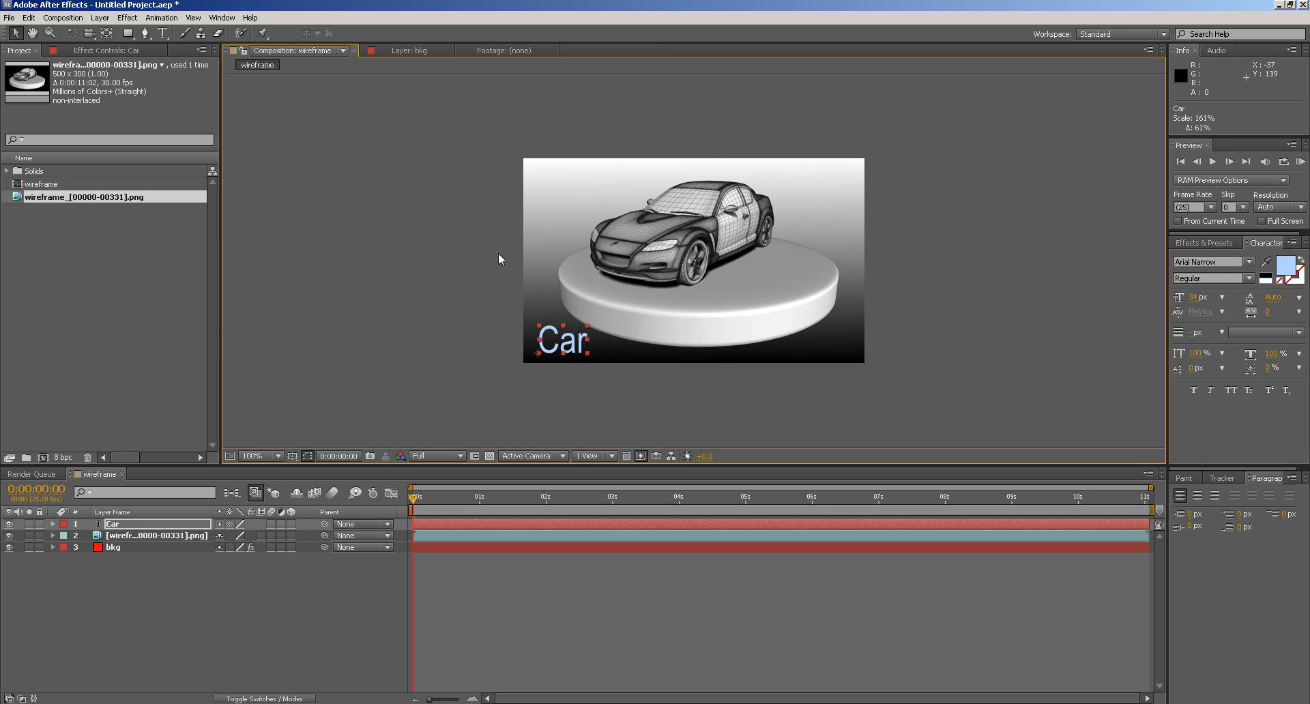
left_click(430, 239)
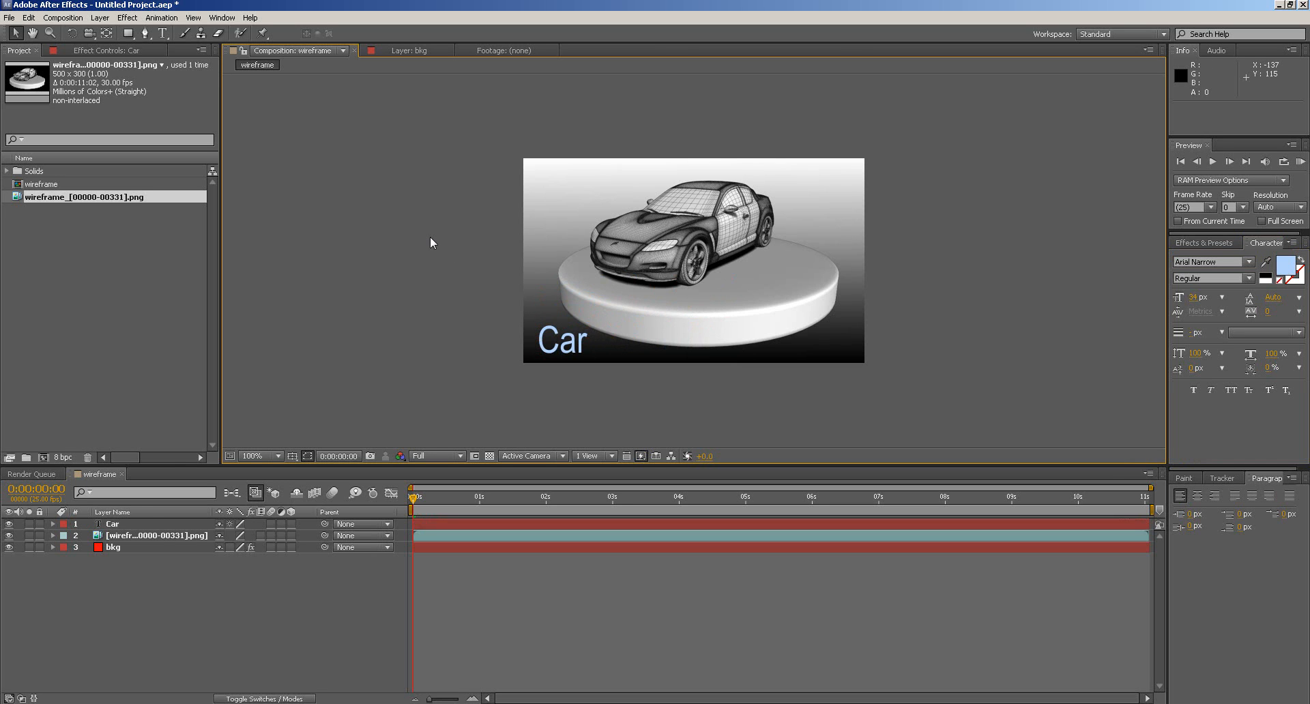
left_click(126, 534)
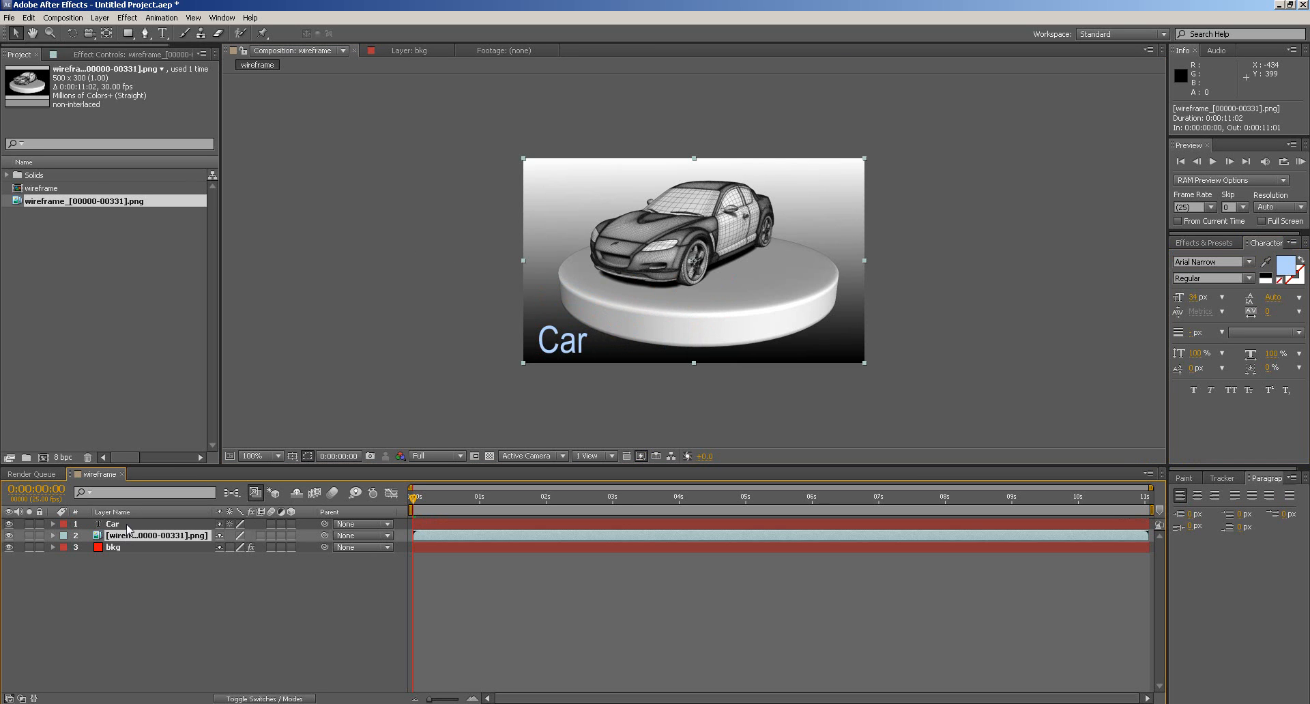
left_click(127, 526)
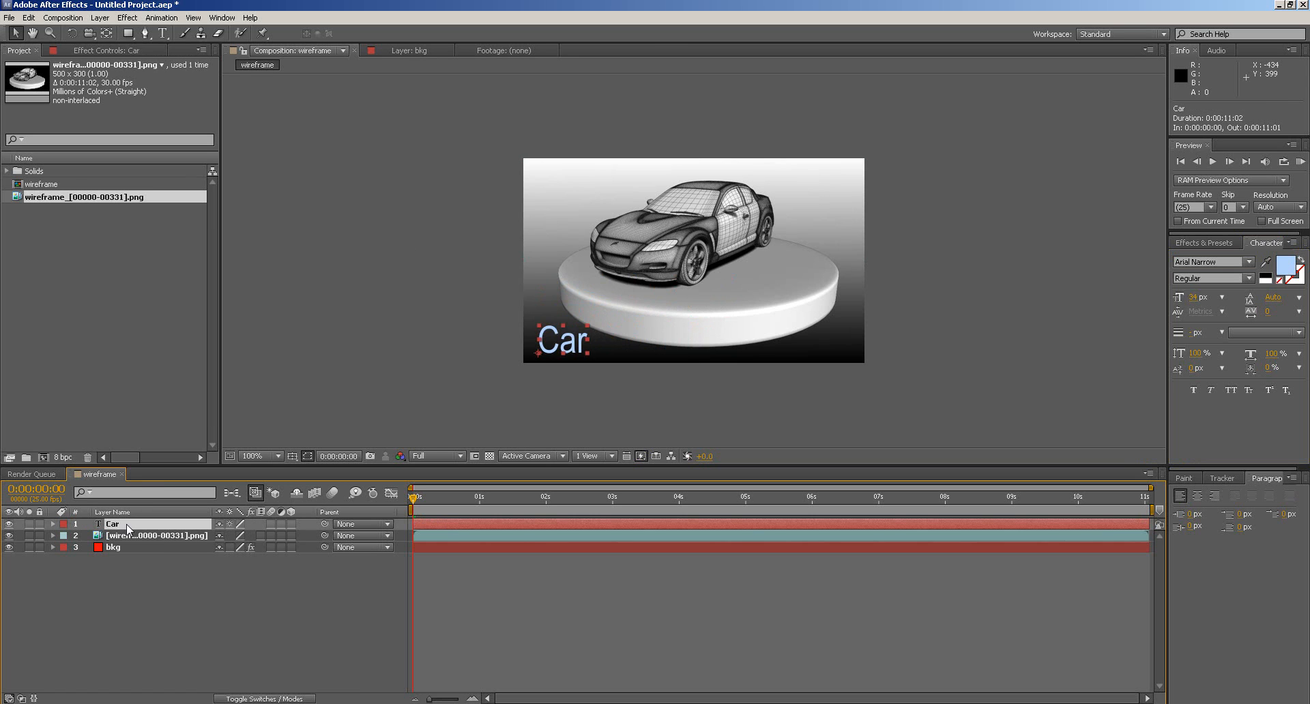
left_click(130, 536)
left_click(134, 525)
left_click(134, 535)
left_click(134, 524)
- Switch to Windows Explorer's carsequence folder and import wireframe_00308.png from it into the After Effects project
key("alt+Tab")
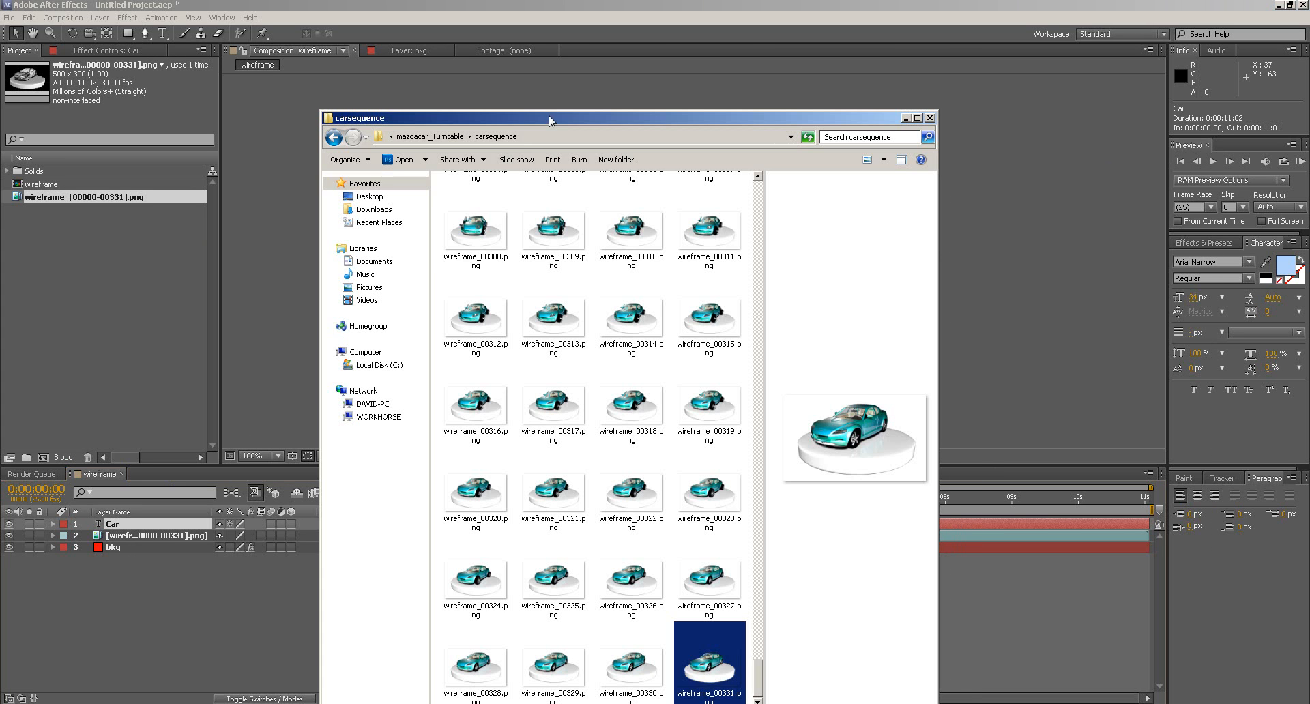
left_click(478, 232)
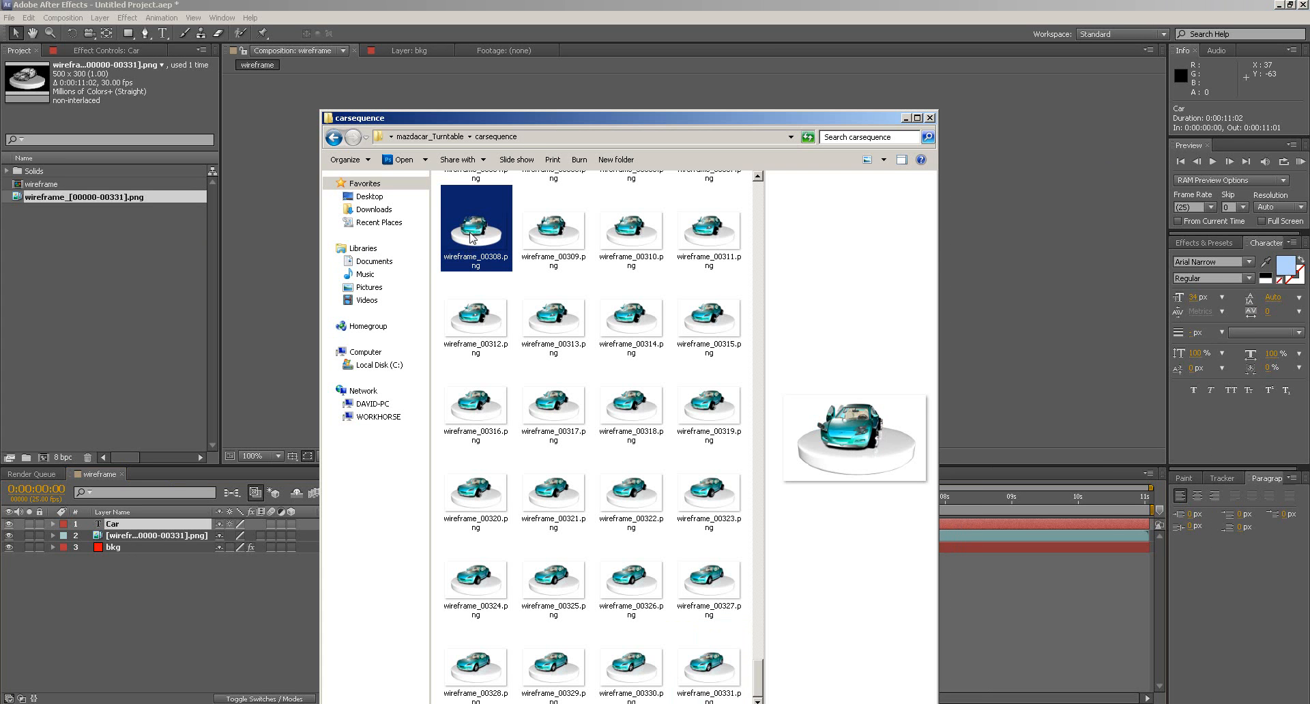
left_click_drag(308, 262, 86, 289)
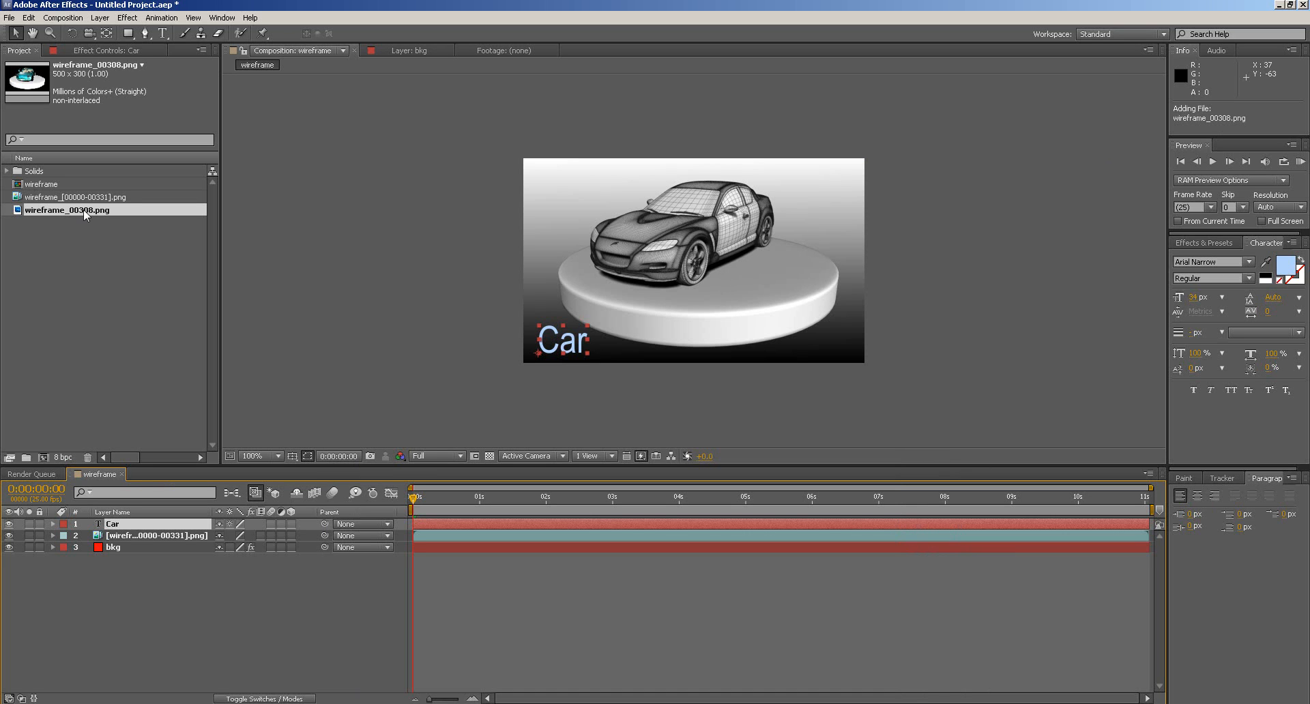
- Add wireframe_00308.png as the top layer of the wireframe composition, shrink it and place it in the frame's upper-left corner
left_click_drag(86, 215, 150, 527)
left_click_drag(748, 284, 871, 320)
left_click_drag(987, 193, 860, 262)
left_click_drag(816, 304, 567, 193)
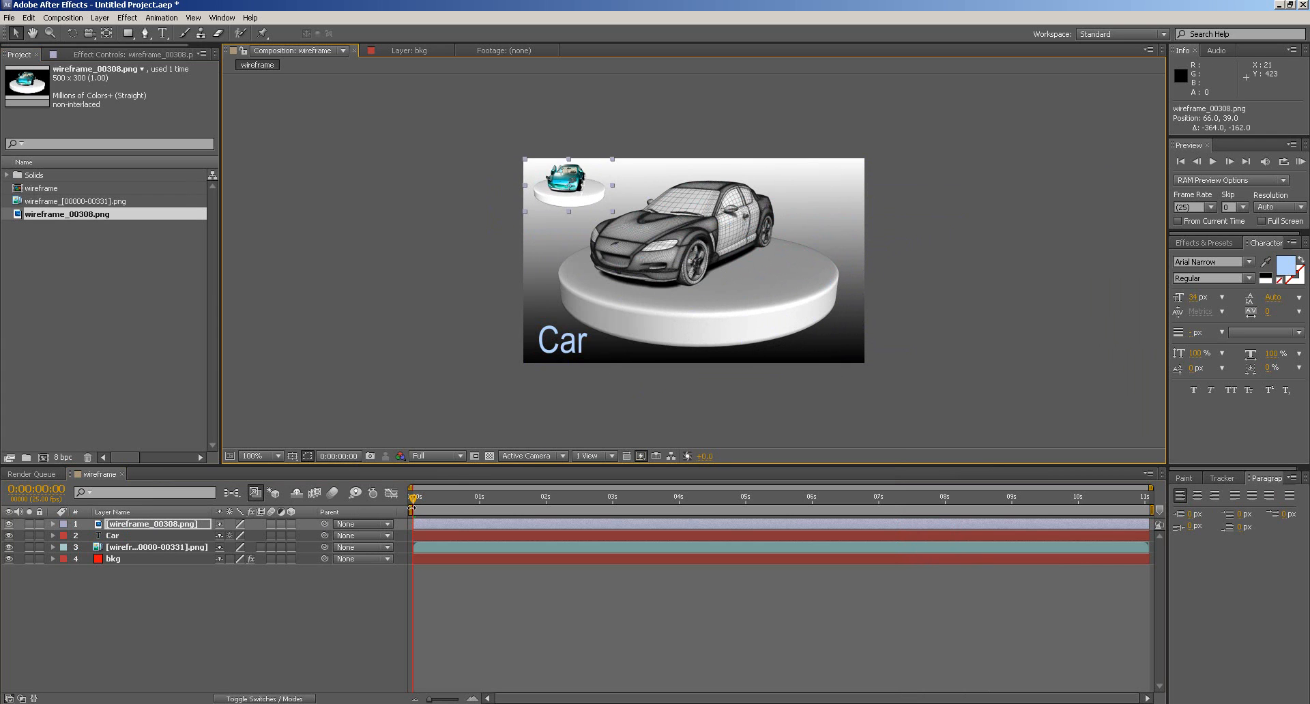
- Move the current time to 0:00:00:10 and delete the wireframe_00308.png layer from the composition
mouse_move(415, 497)
left_mouse_down()
mouse_move(657, 496)
mouse_move(441, 496)
left_mouse_up()
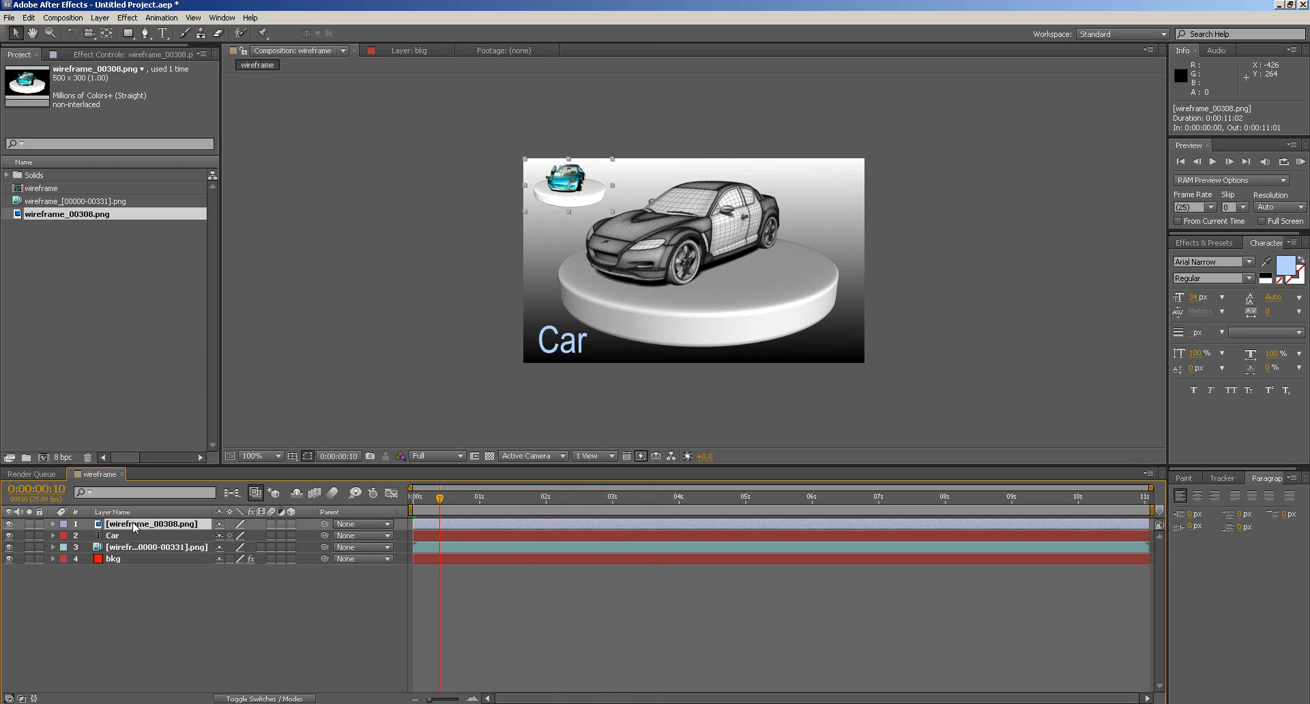
key("Delete")
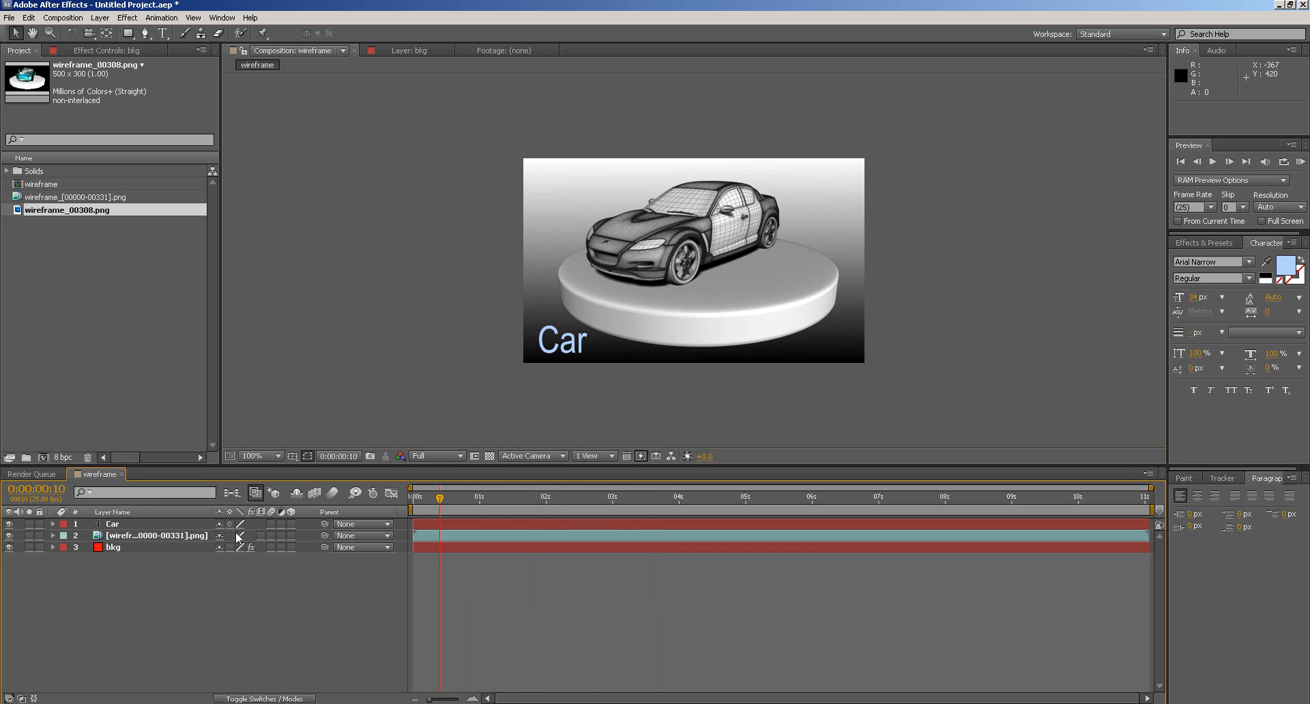
- Preview the composition's playback, stop it, and return the current time to 0:00:00:00
key("KP_Decimal")
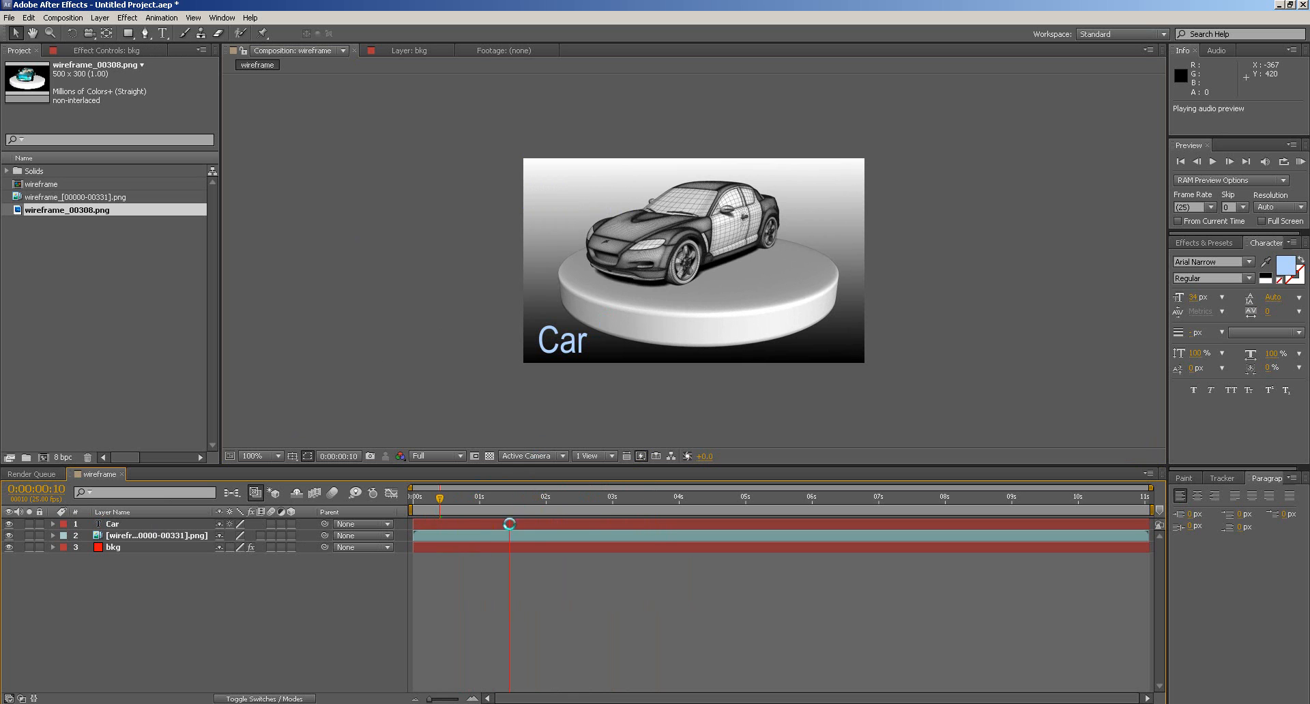
key("space")
left_click_drag(575, 509, 413, 508)
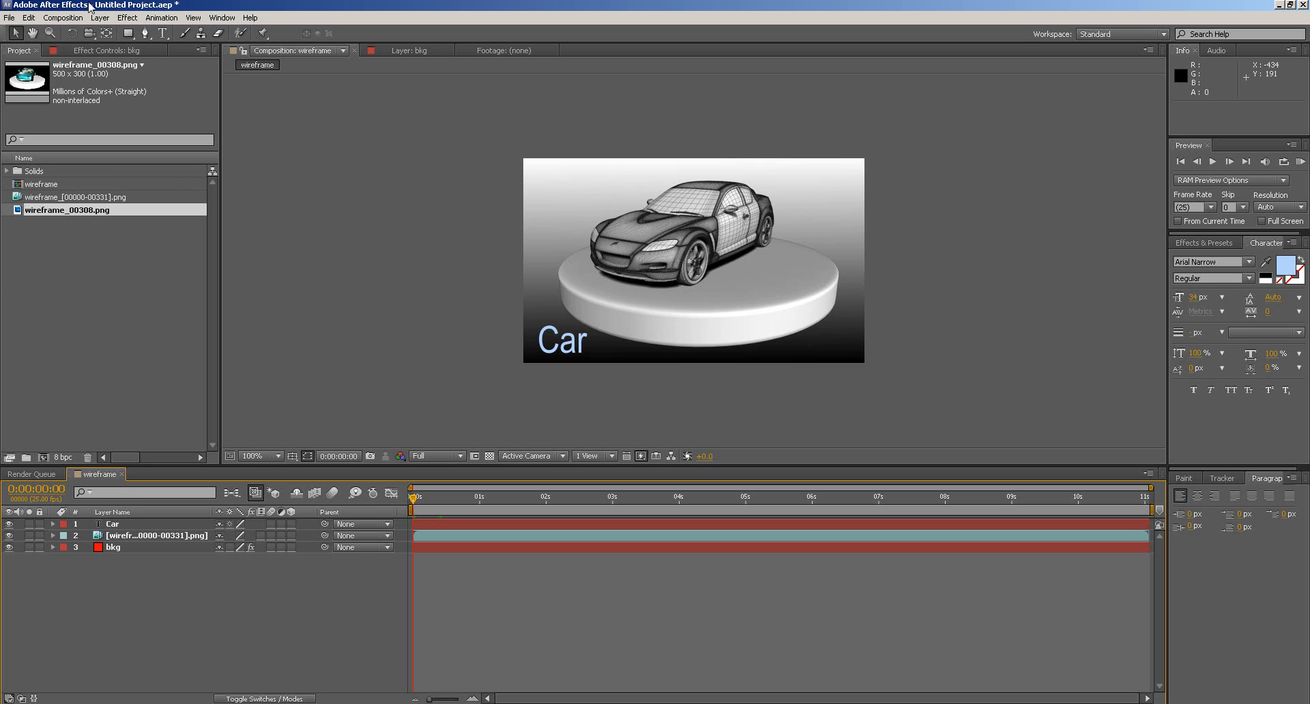
- Add the wireframe composition to the render queue with Make Movie
left_click(291, 113)
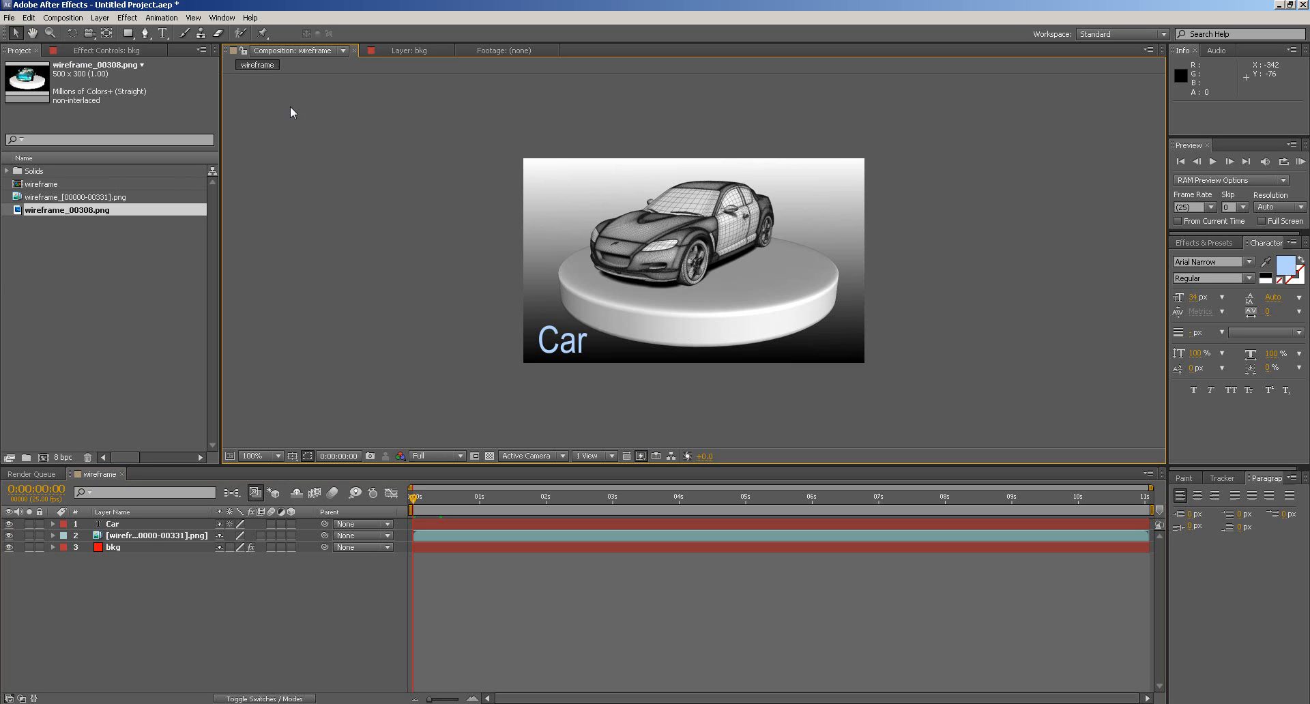
left_click(65, 19)
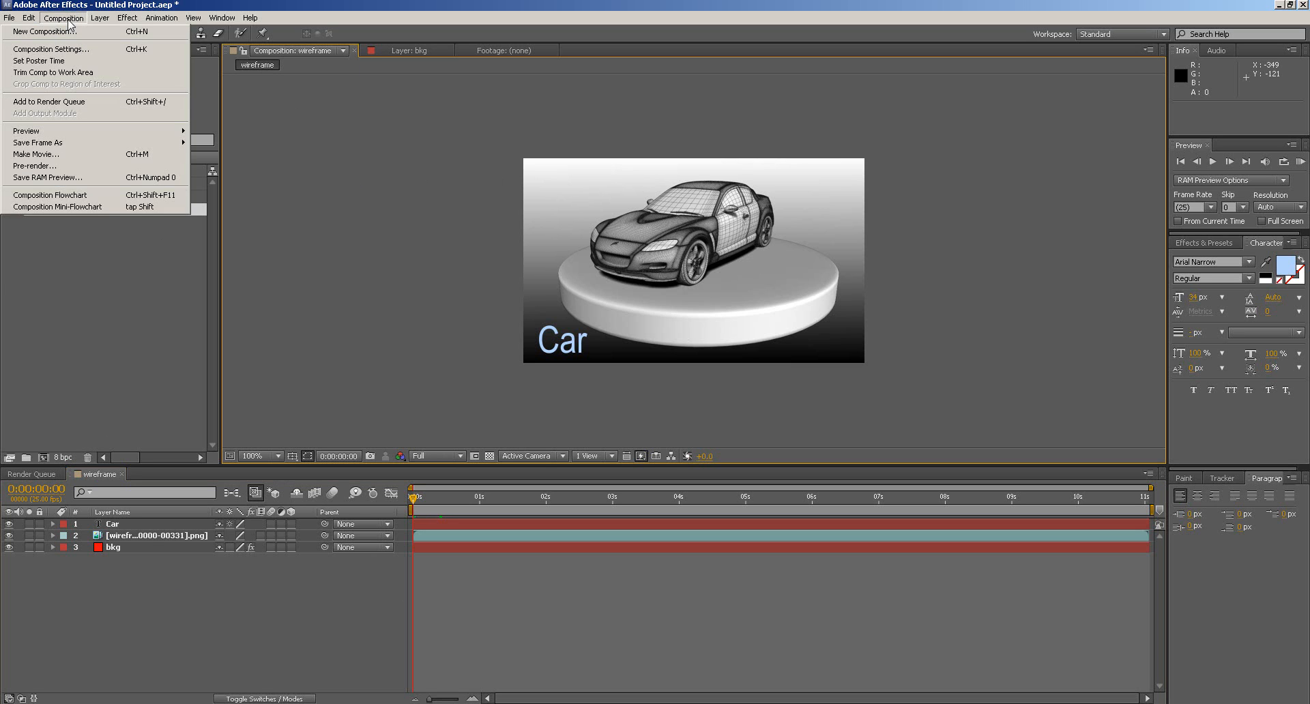
left_click(59, 154)
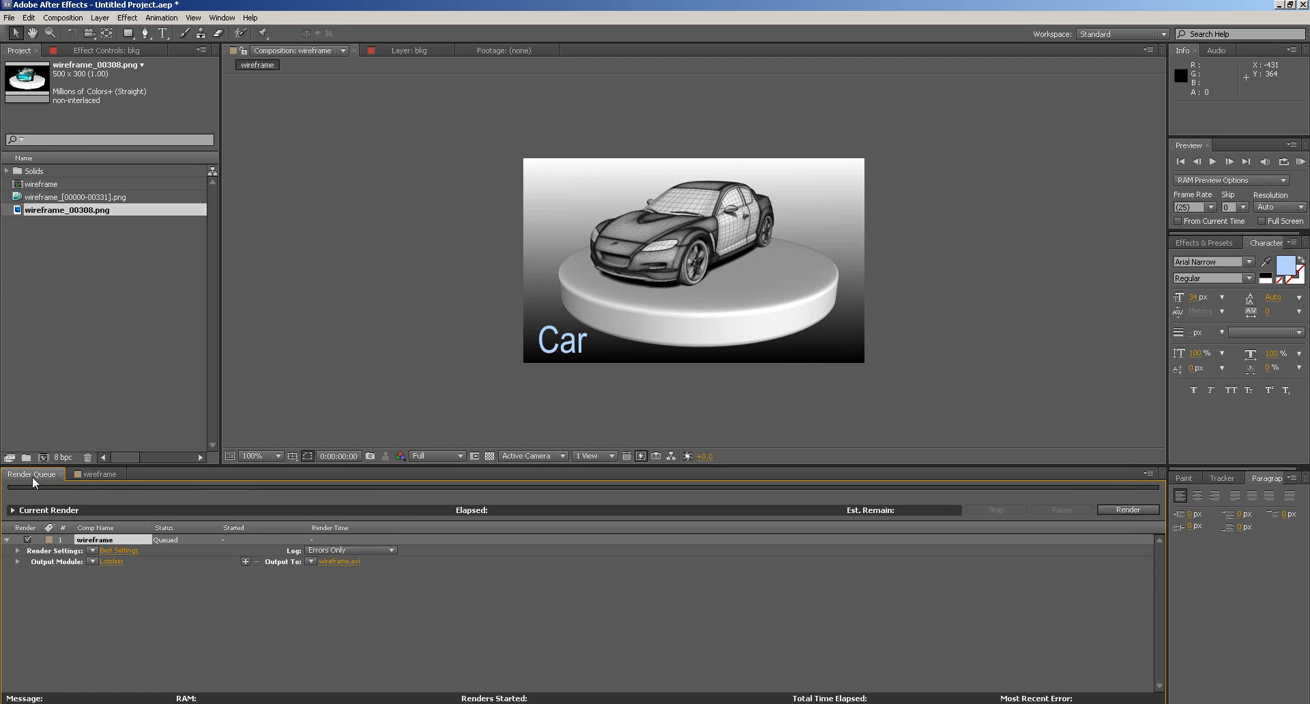
- Check the output folder and file name of the queued wireframe render, and select the wireframe composition in the project
left_click(95, 475)
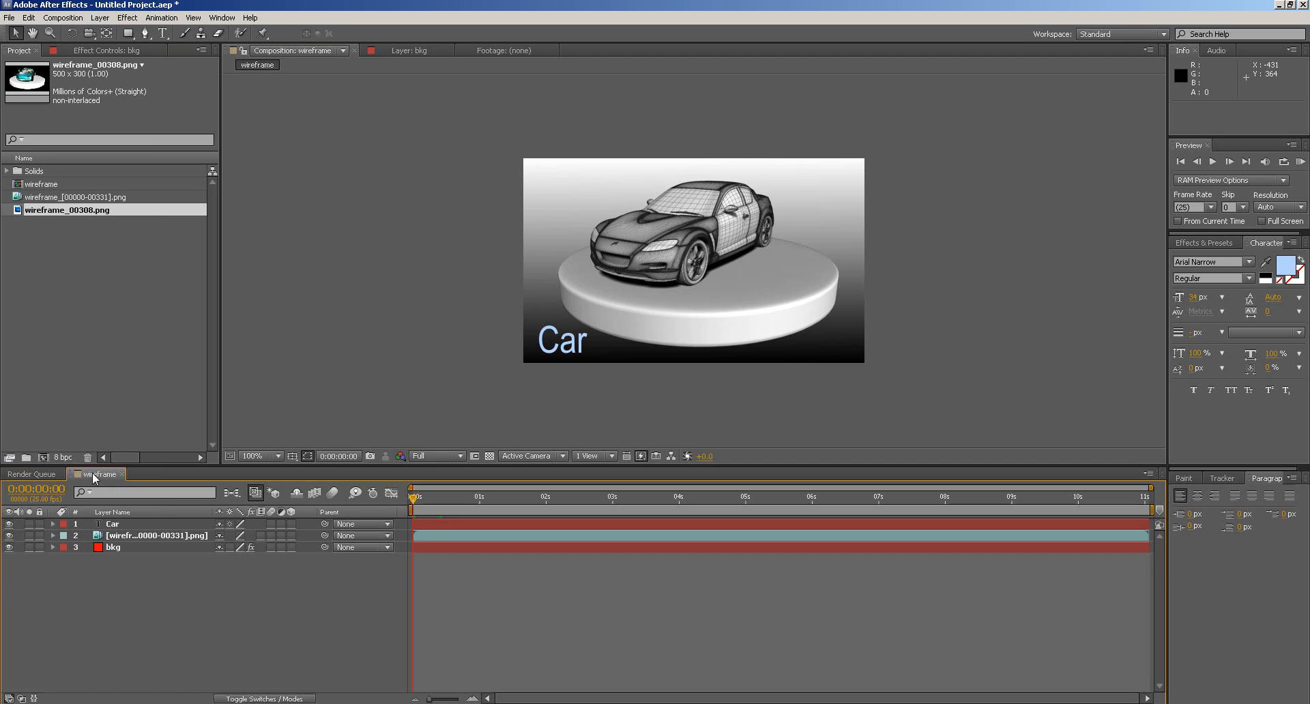
left_click(43, 475)
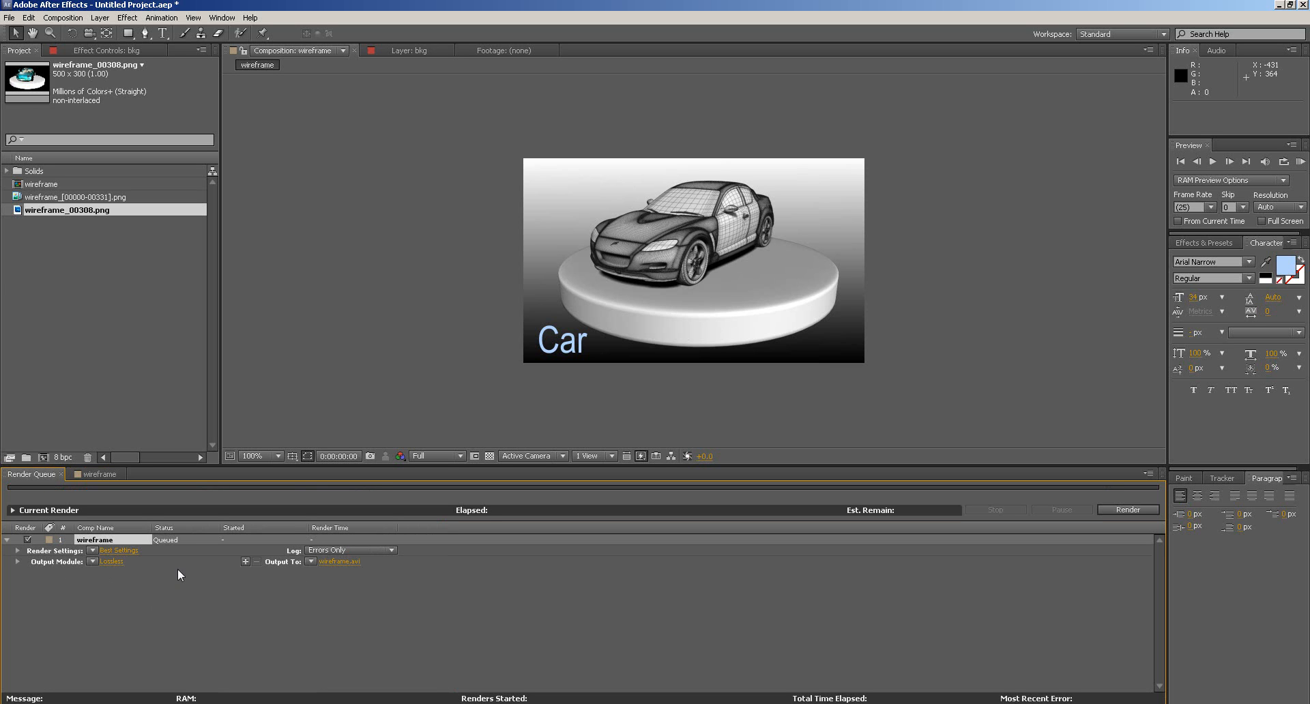
left_click(330, 562)
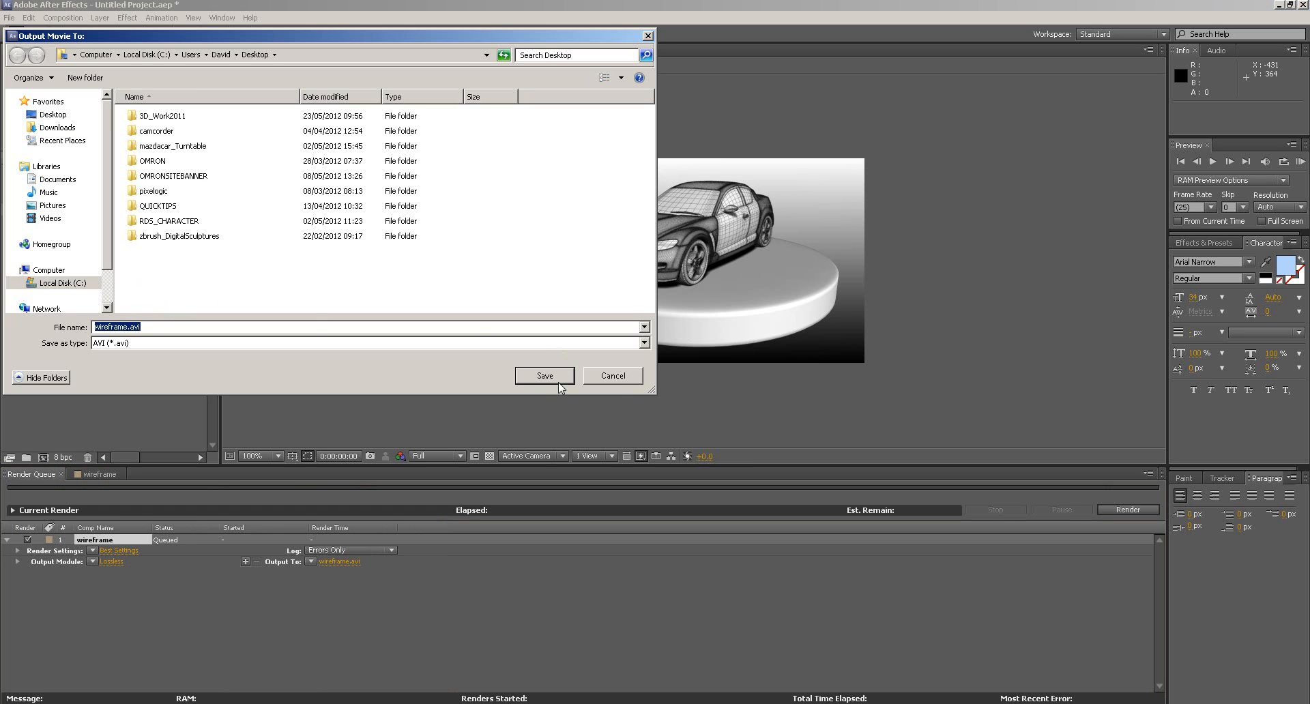
left_click(620, 378)
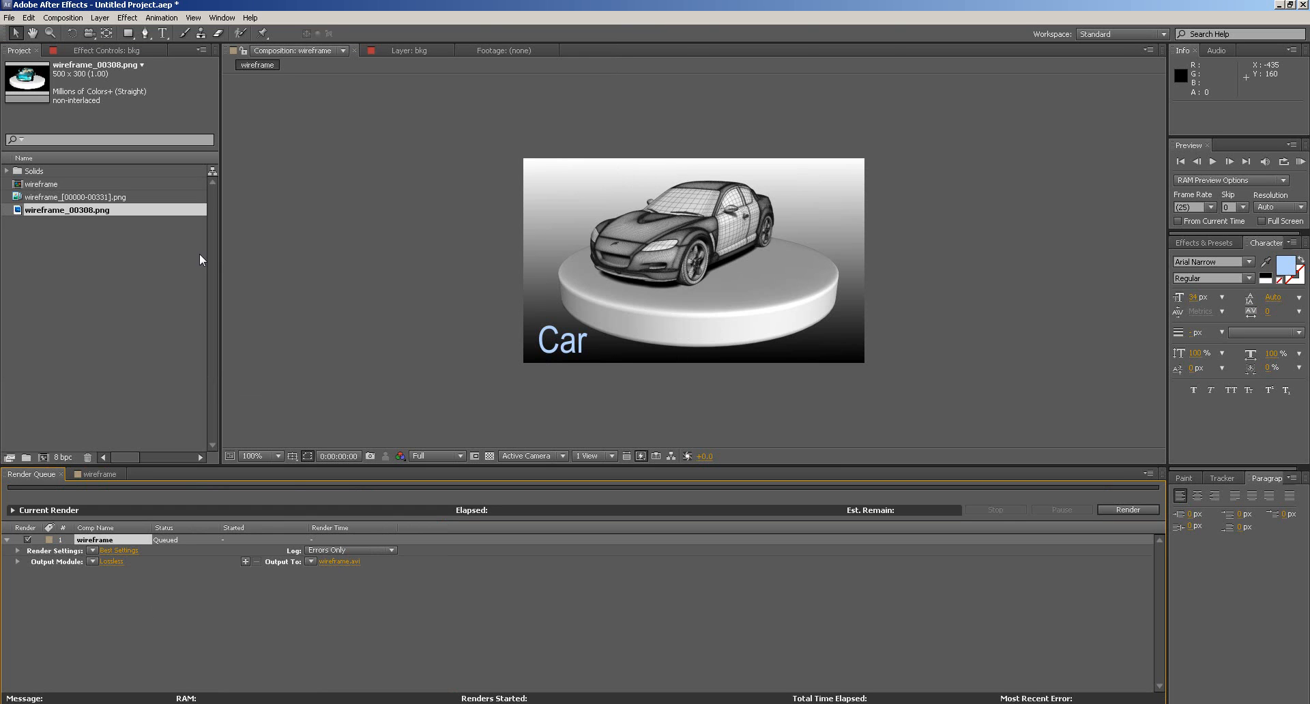
left_click(42, 186)
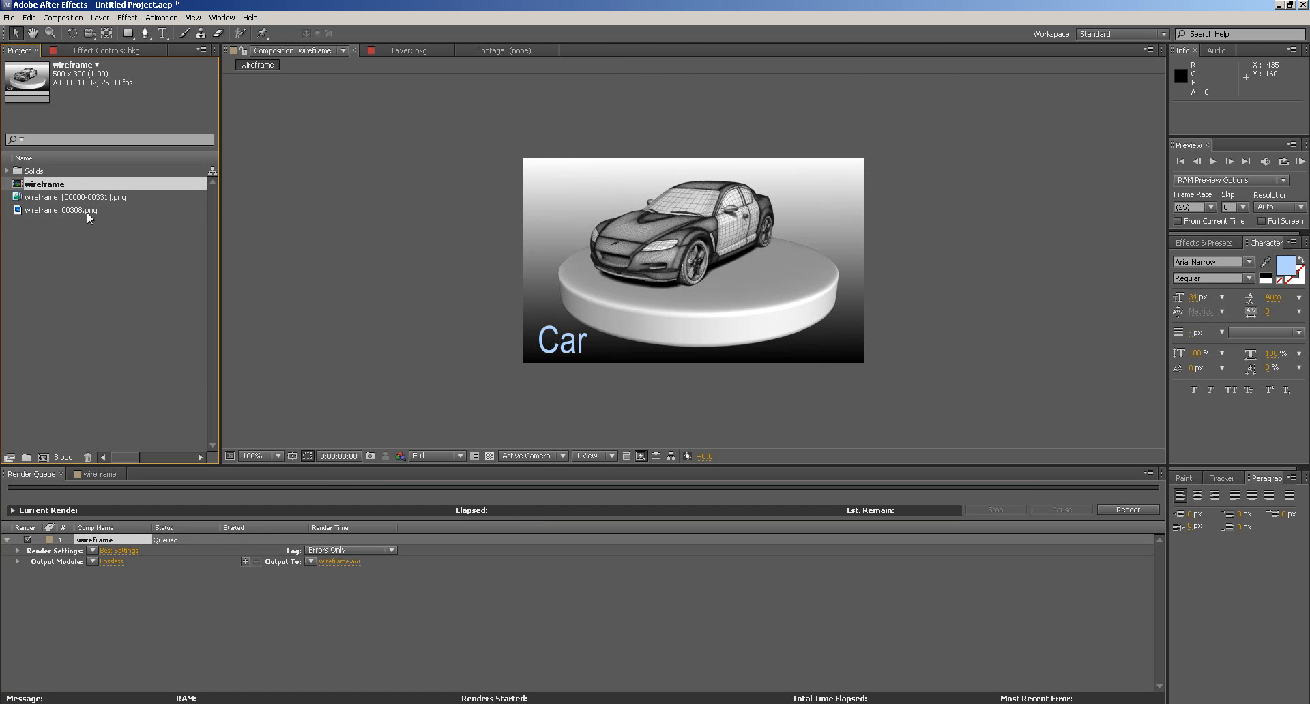
- Set the queued wireframe render's output format to QuickTime, accepting the H.264 codec at quality 100
left_click(113, 562)
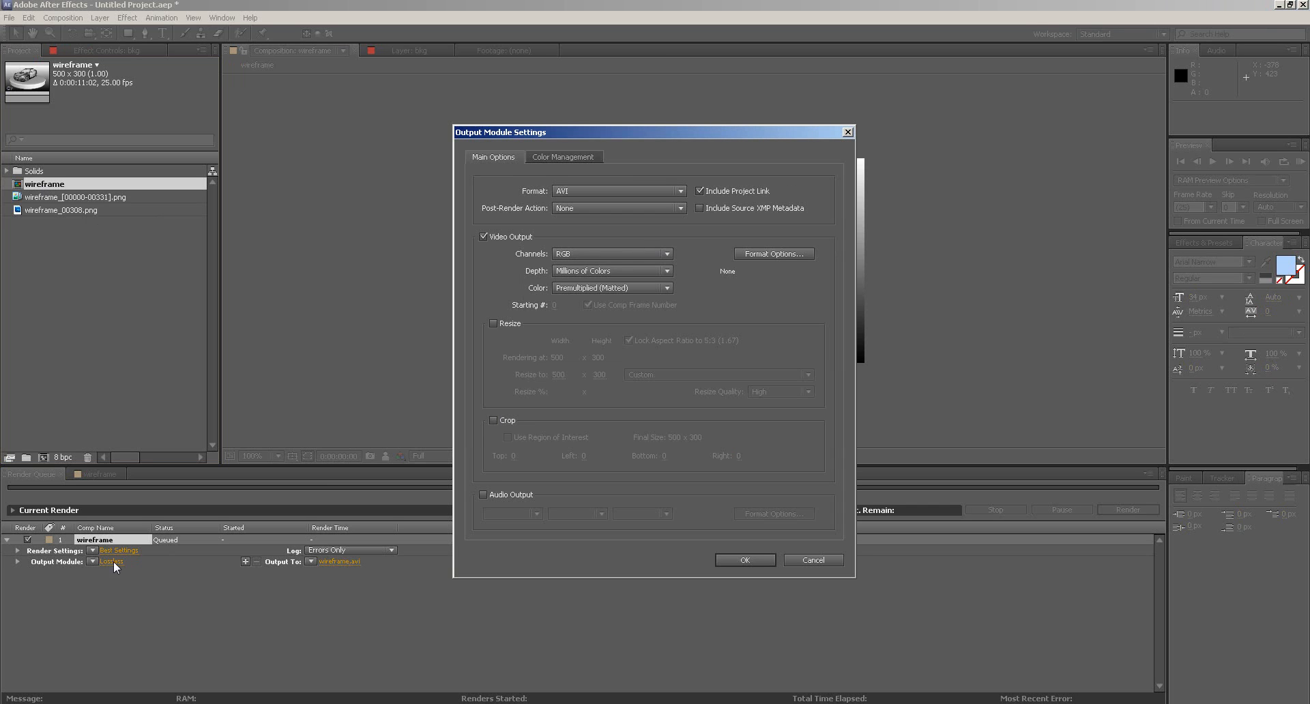
left_click(681, 191)
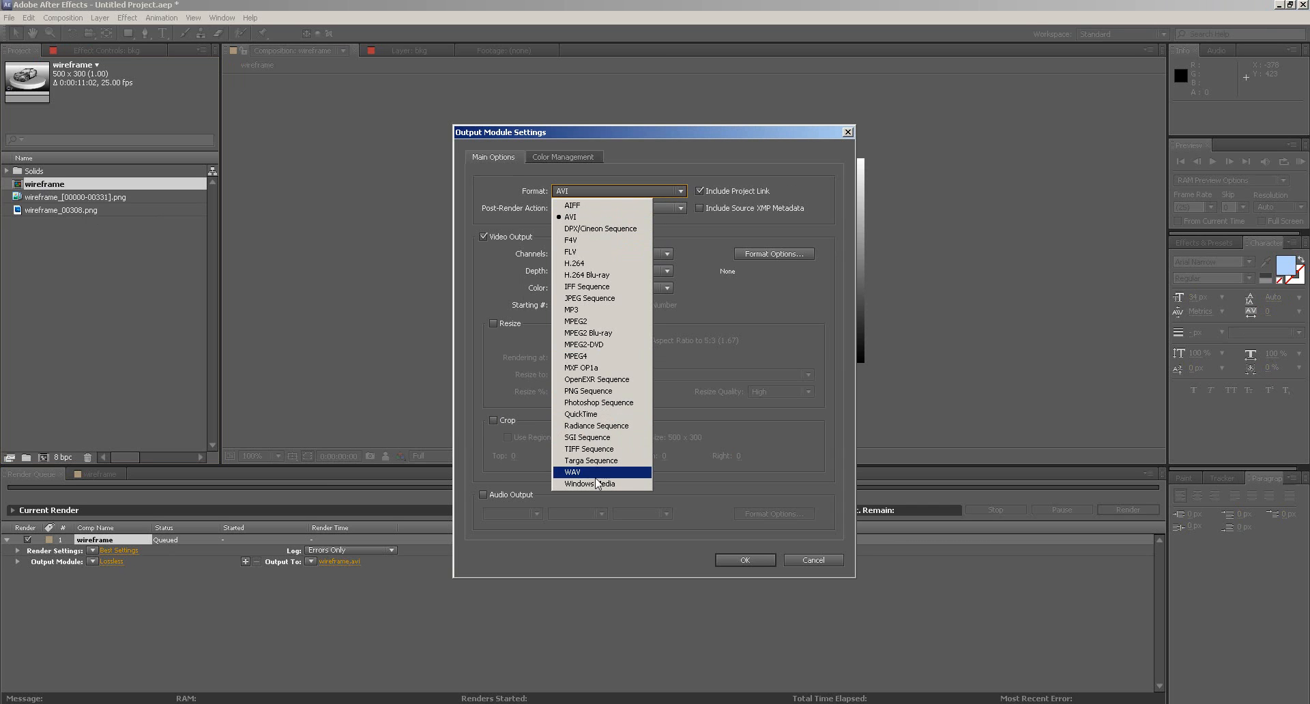
left_click(590, 414)
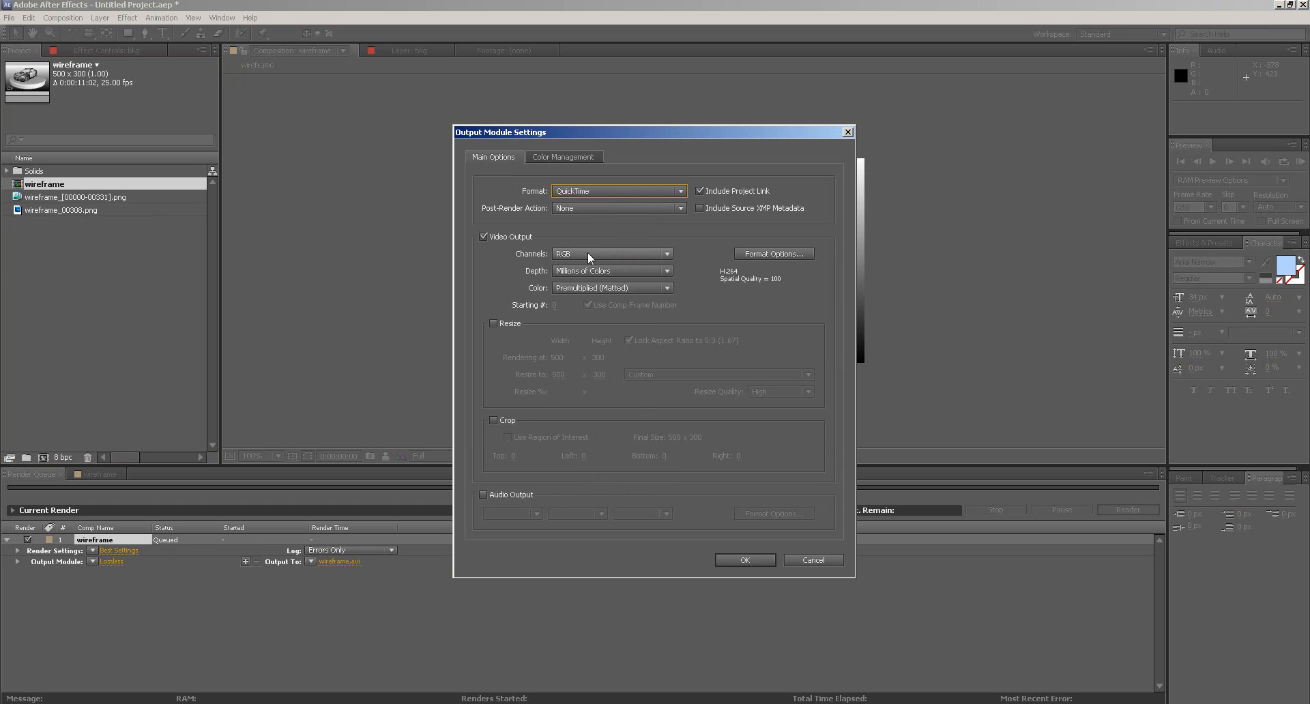
left_click(786, 252)
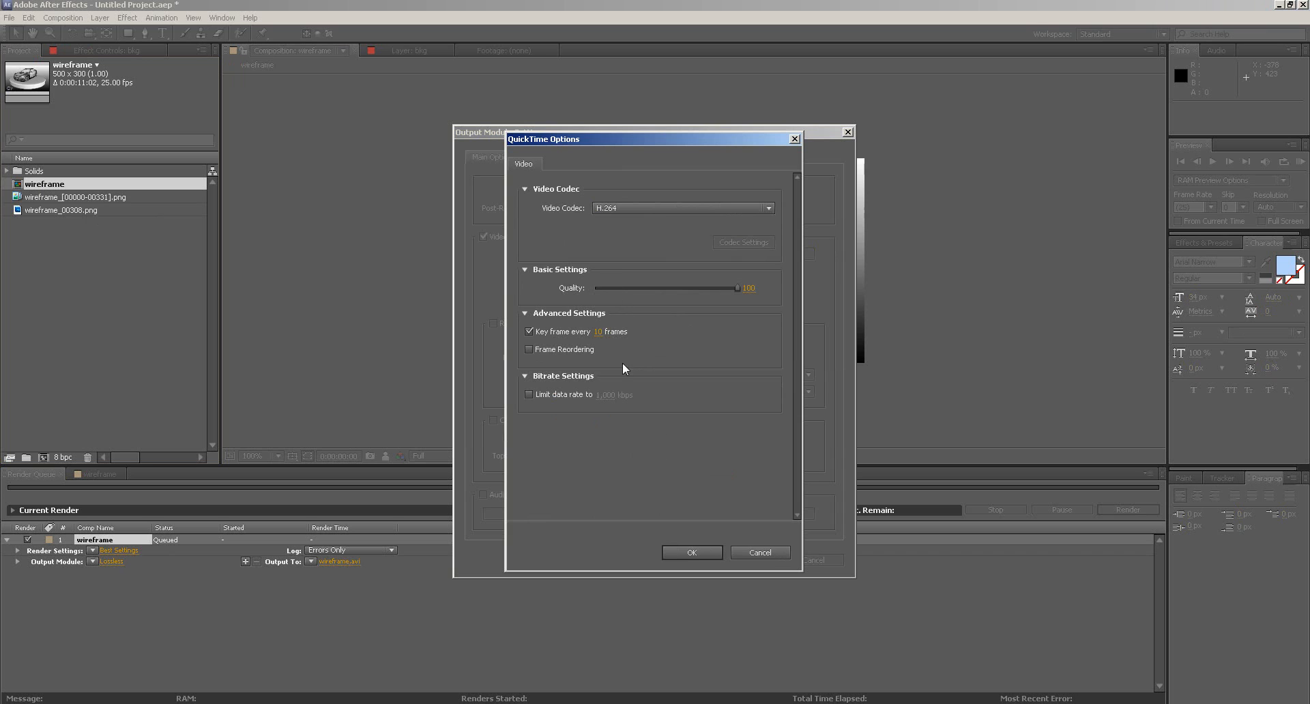
left_click(678, 552)
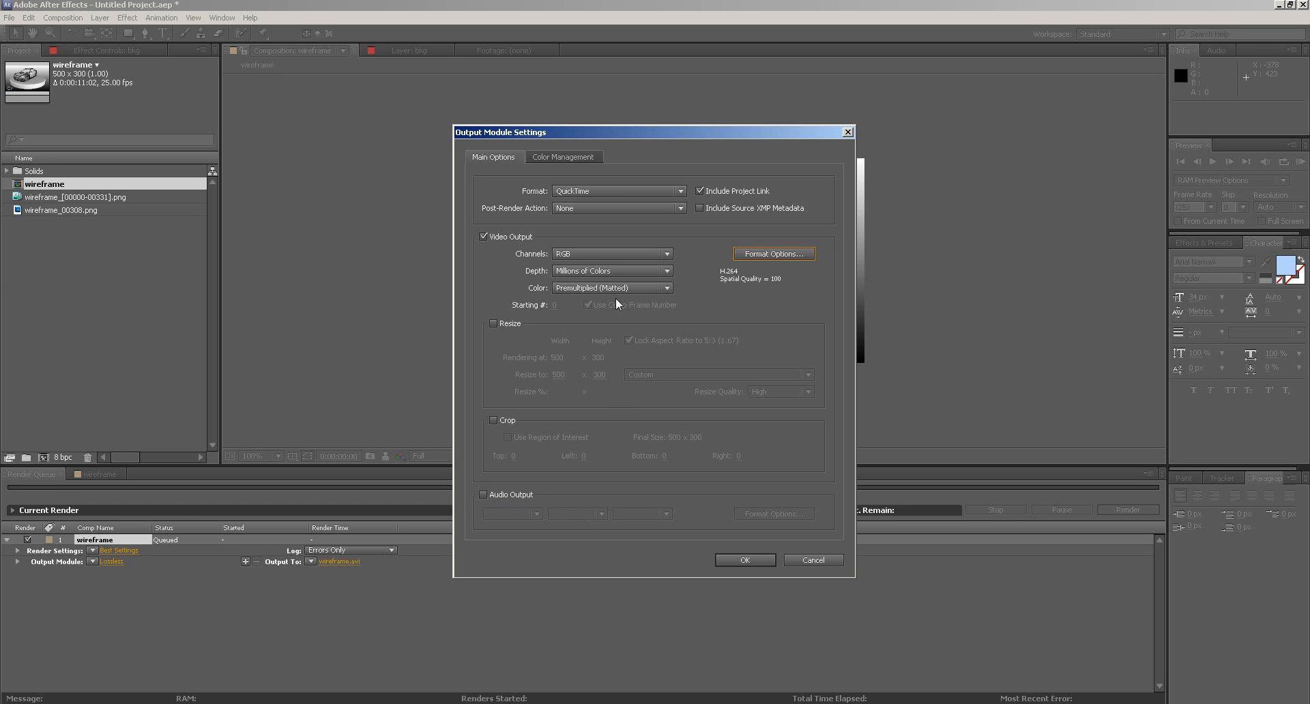
left_click(562, 158)
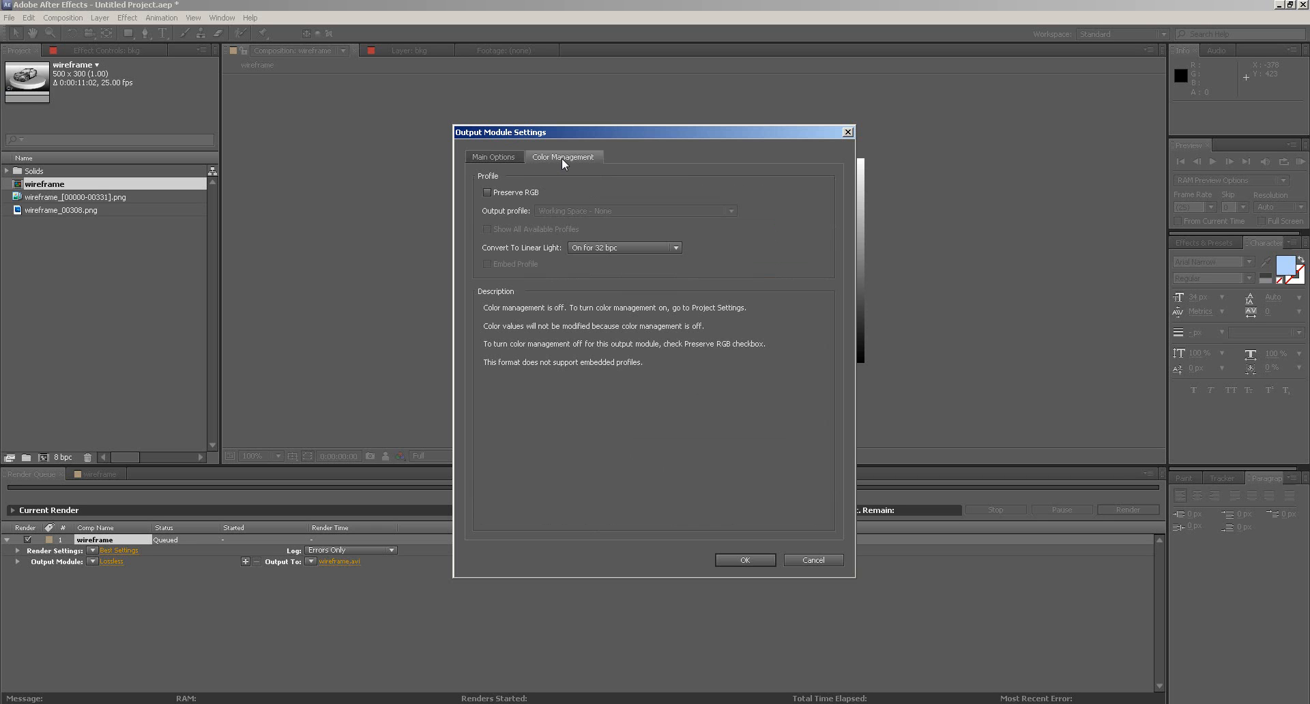
left_click(492, 159)
left_click(745, 559)
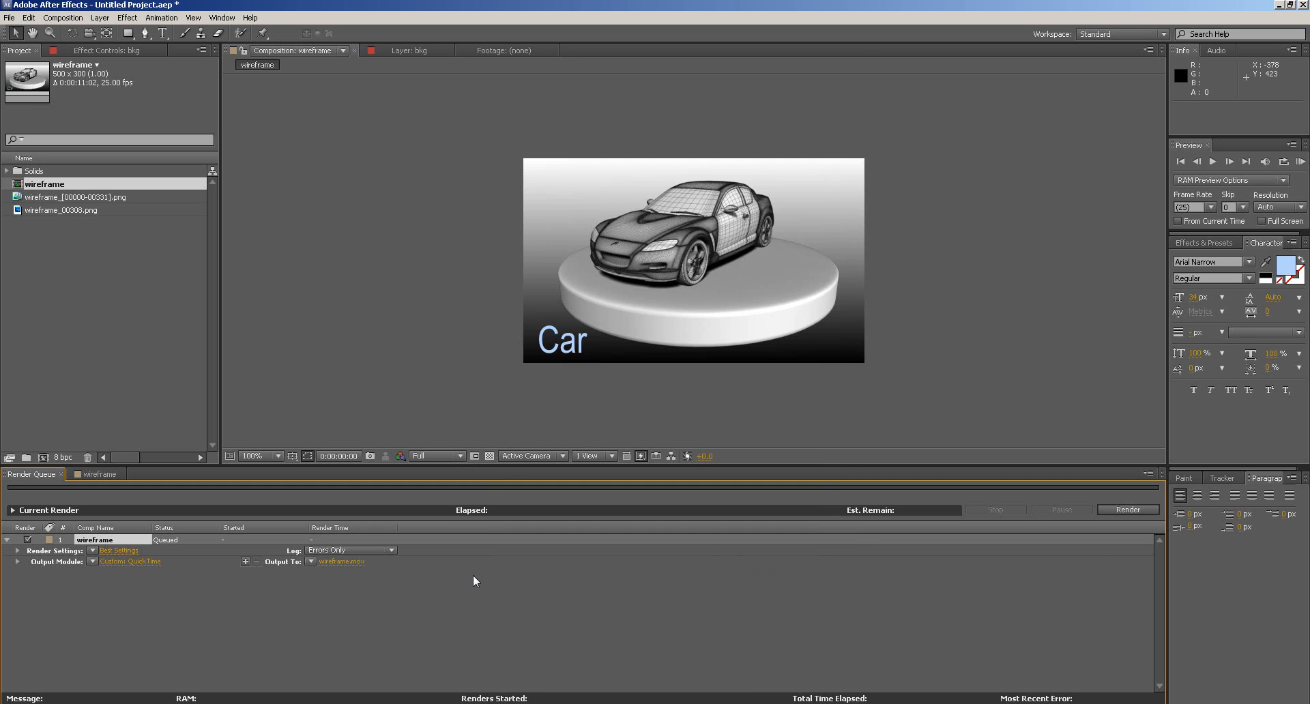
- Render the queued wireframe composition to wireframe.mov and close After Effects without saving the project
left_click(1126, 511)
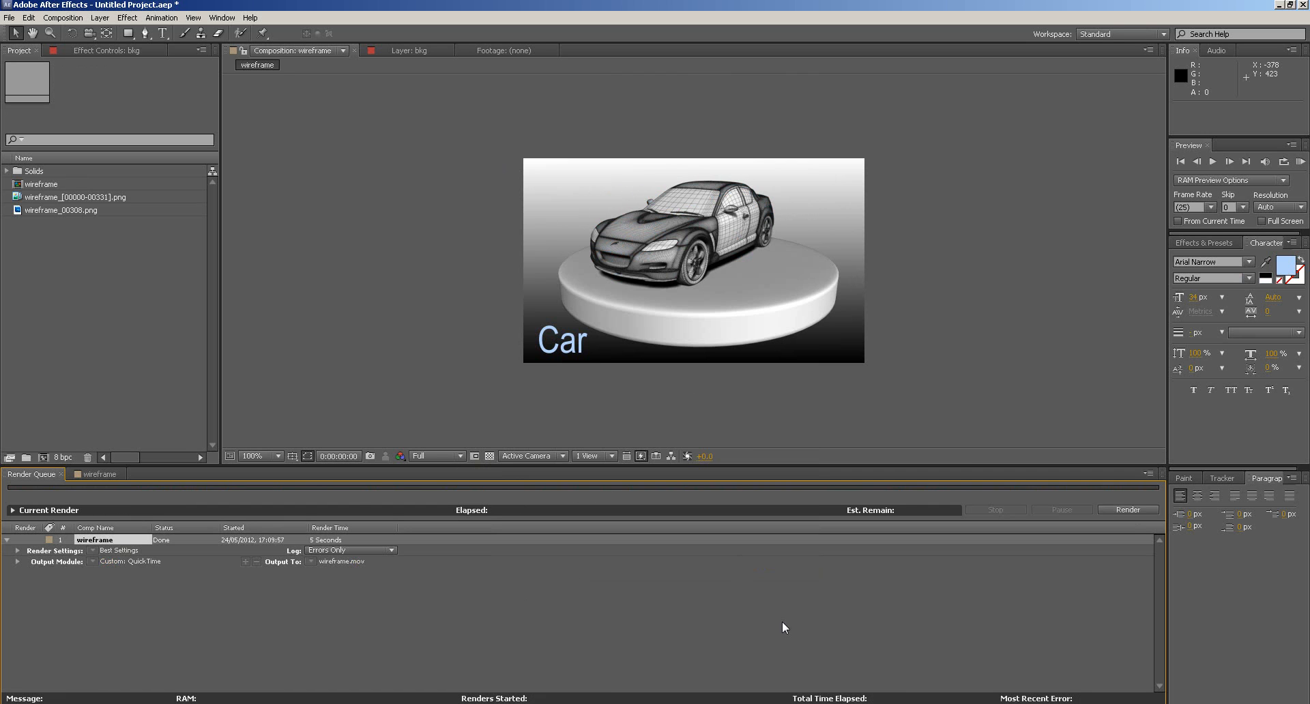
left_click(1303, 5)
left_click(674, 373)
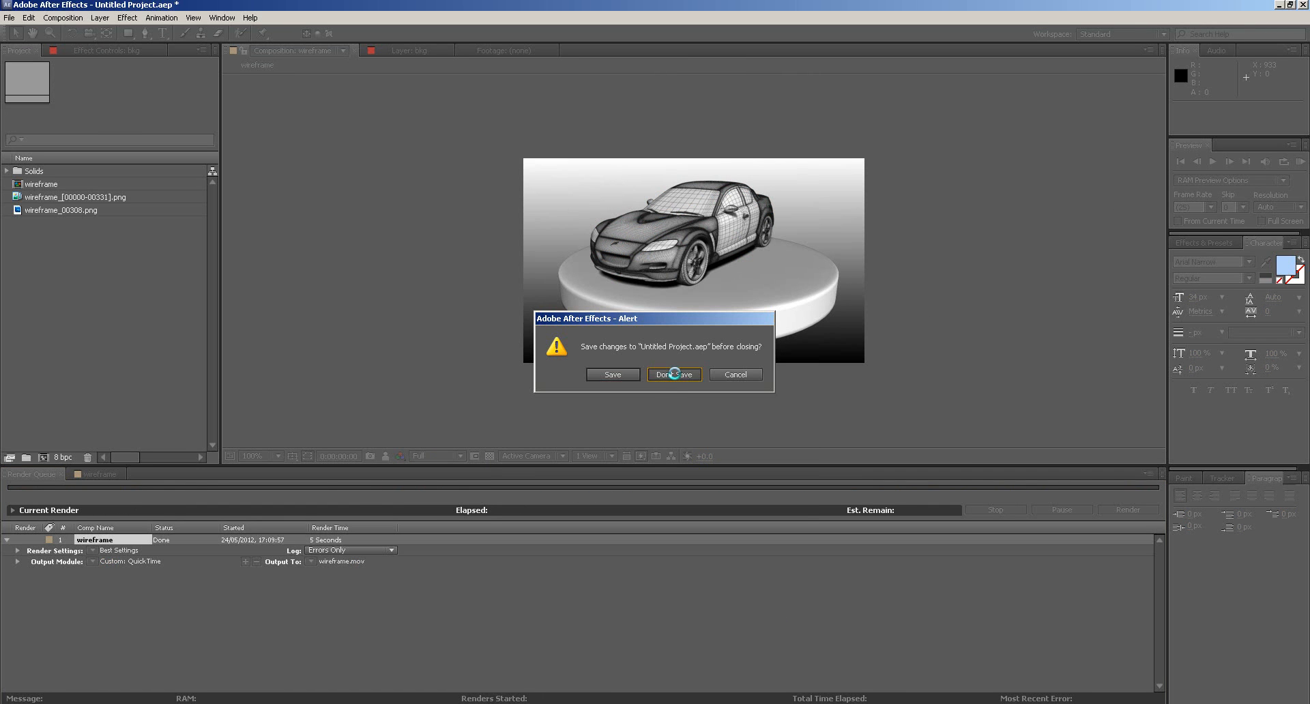
- Open the rendered wireframe.mov from the desktop in QuickTime Player and play it through
left_click(77, 25)
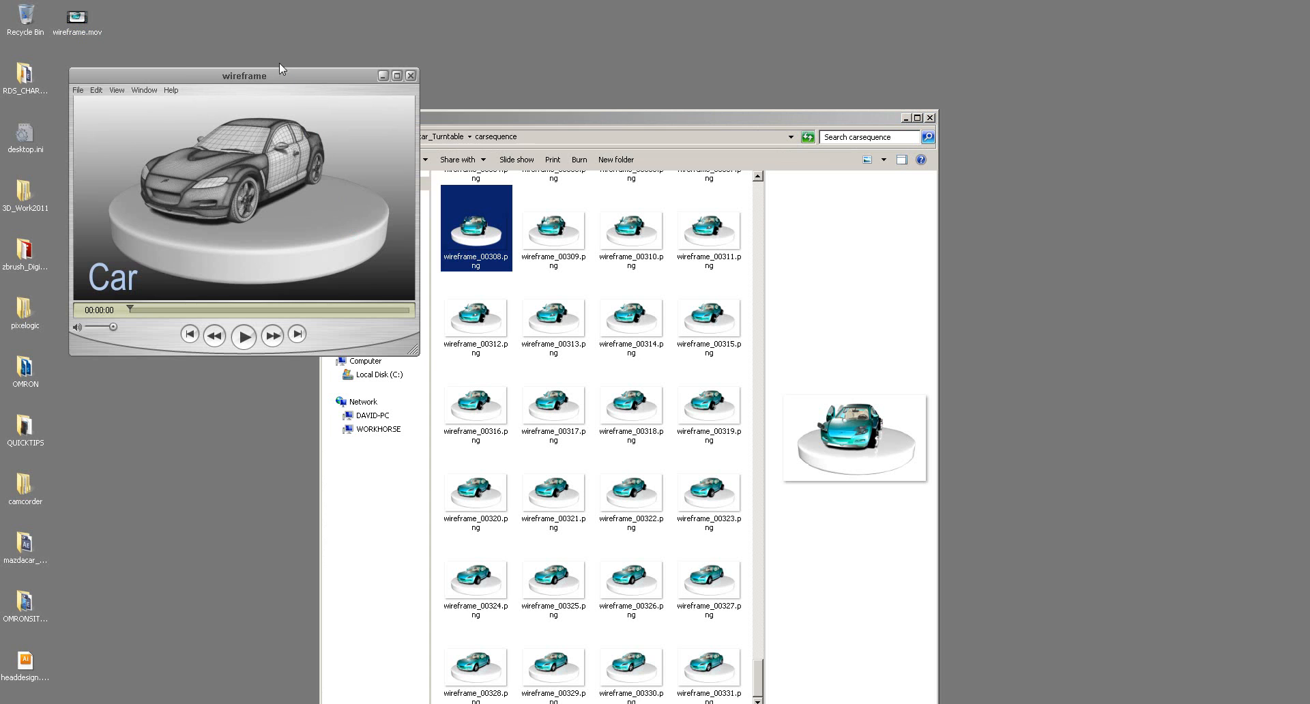
left_click_drag(283, 73, 505, 76)
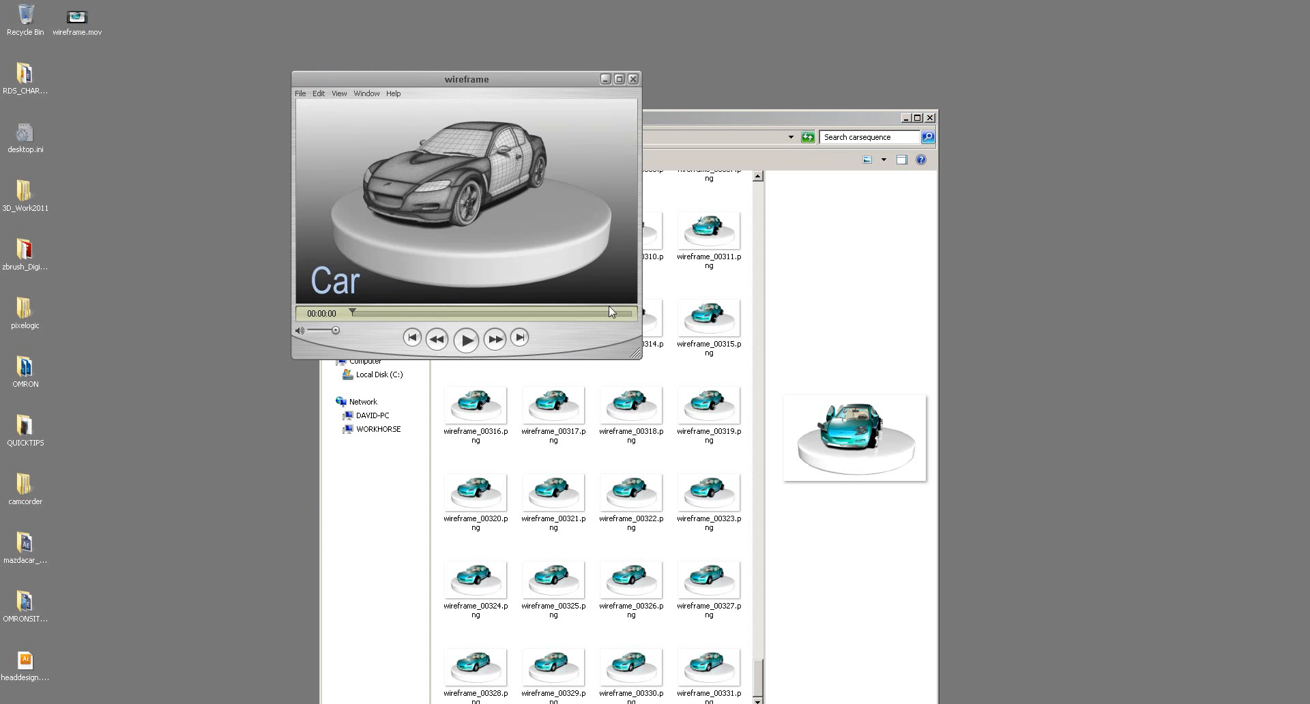
left_click(467, 339)
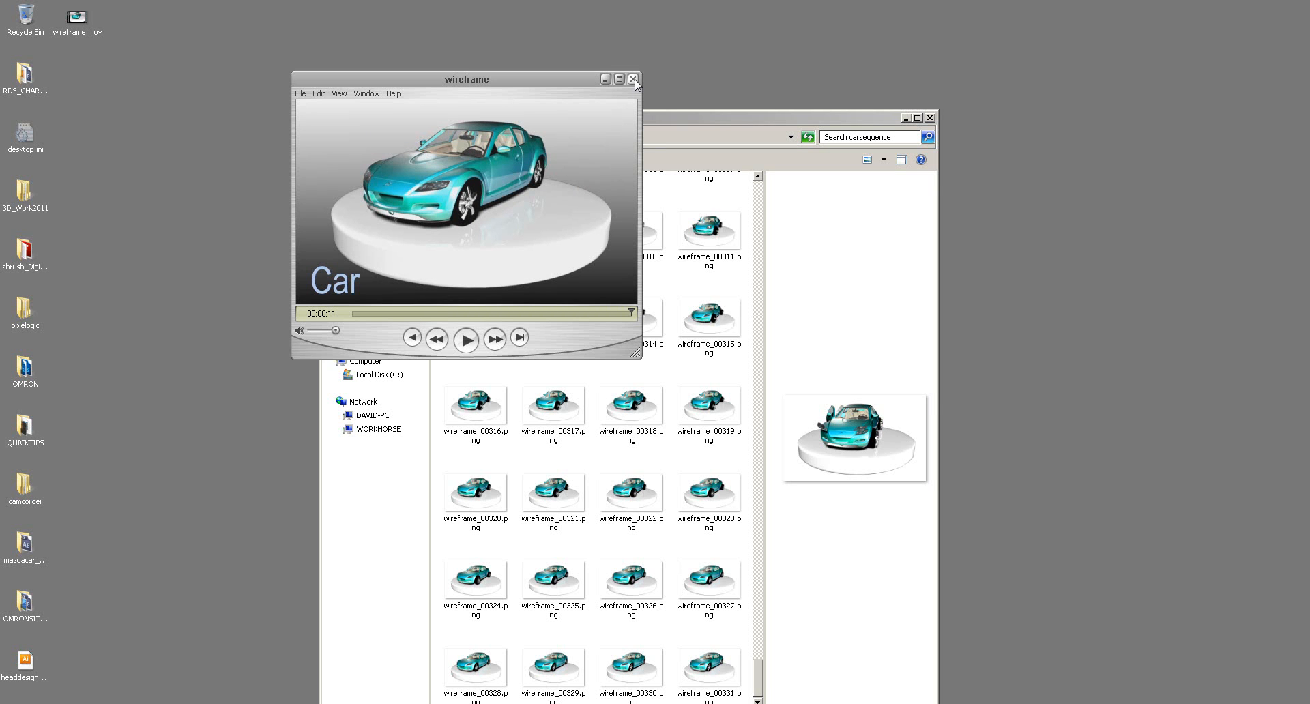
left_click_drag(567, 77, 518, 79)
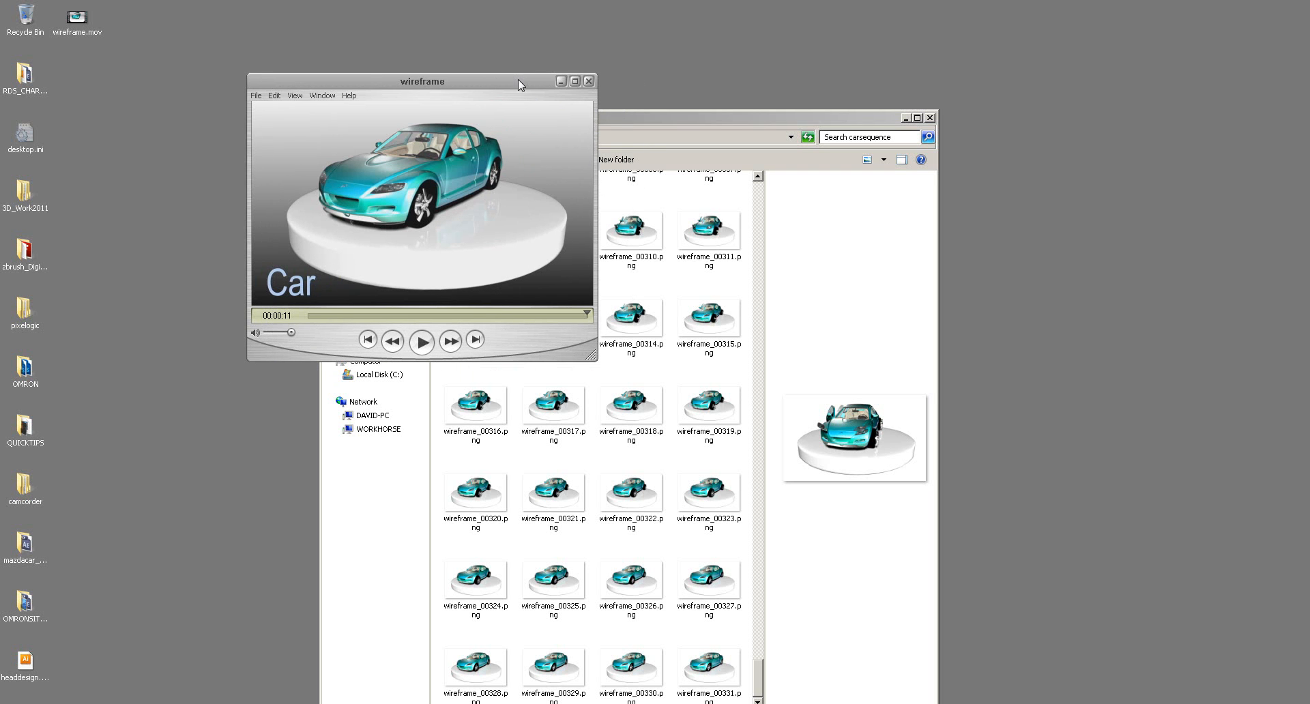